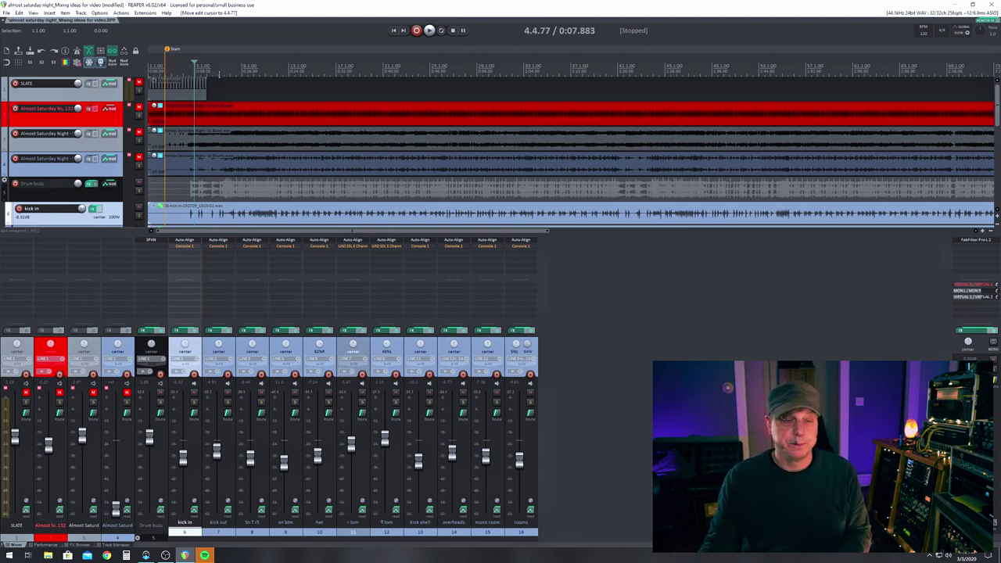
Step: Play the drum session briefly, toggling the mixer to review all drum tracks
key("space")
key("space")
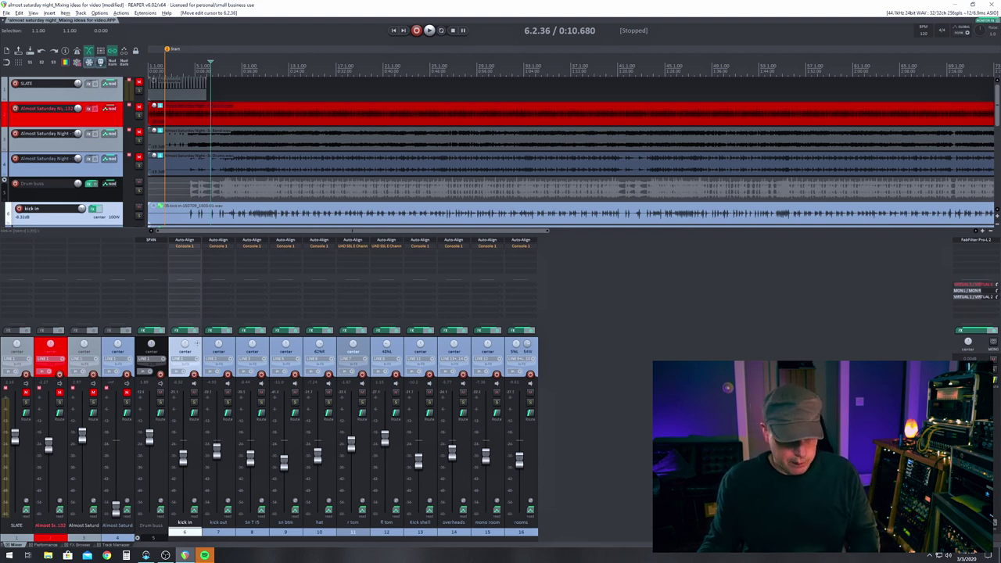
key("ctrl+m")
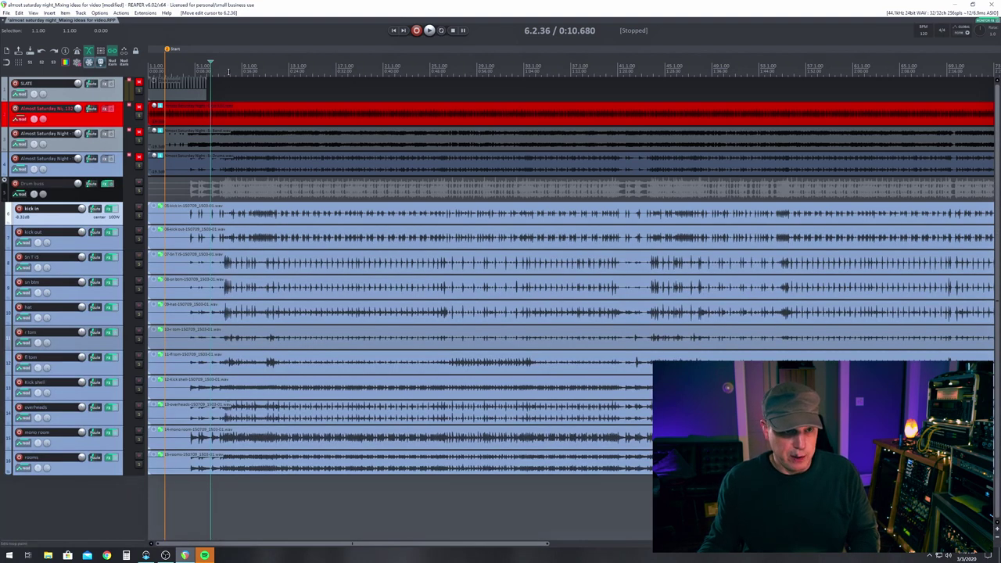
key("space")
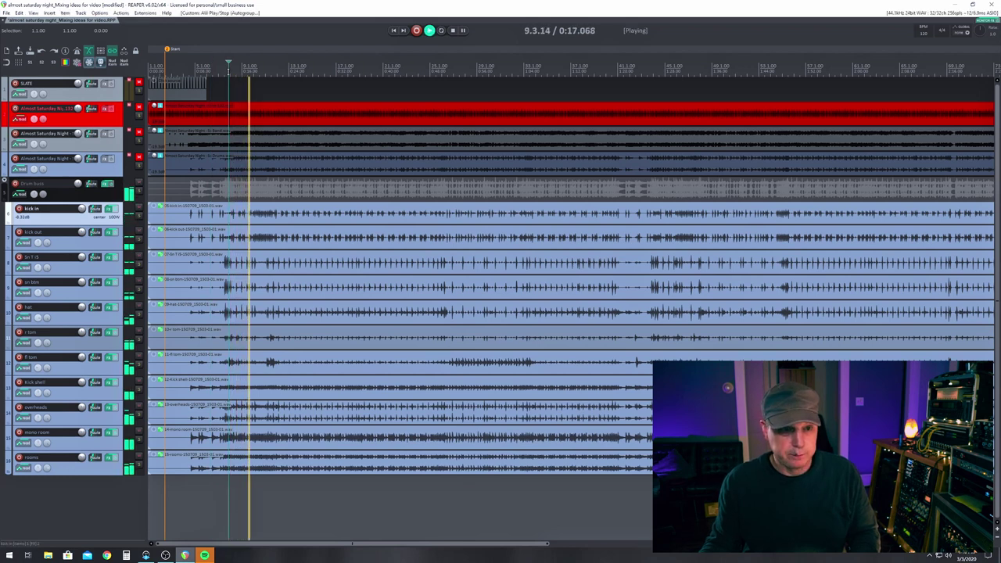
key("ctrl+m")
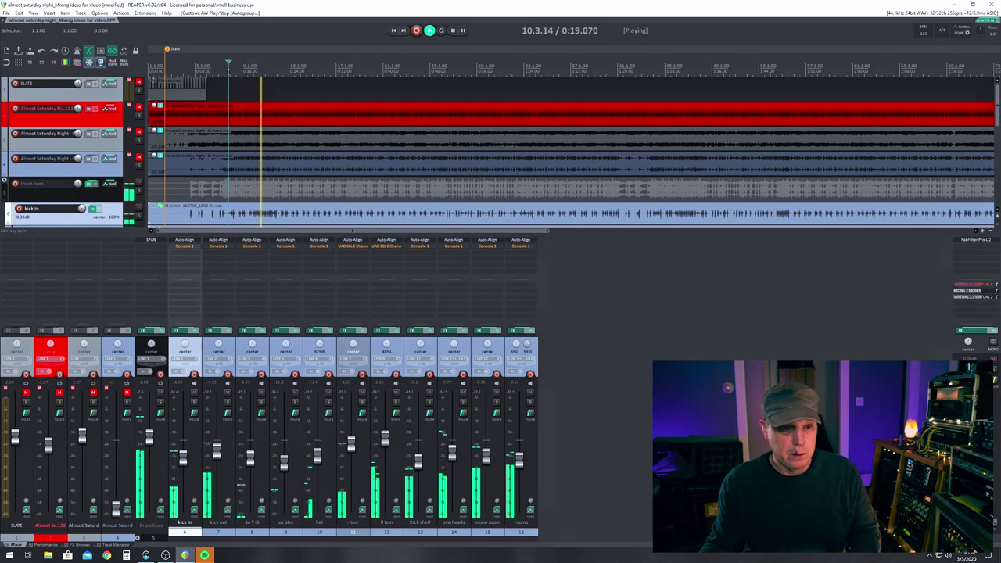
key("space")
key("ctrl+m")
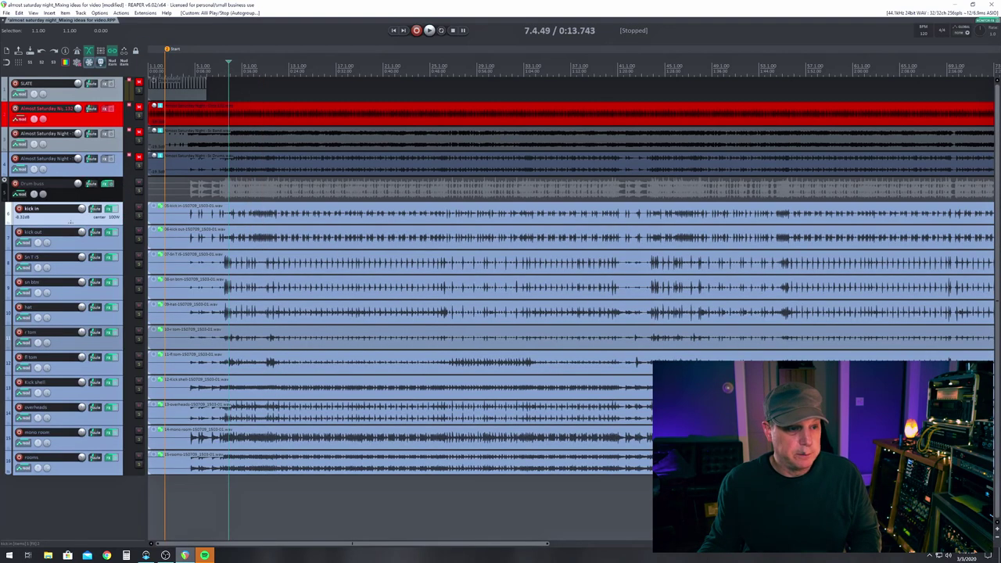
Step: Duplicate kick in, move the copy above it and rename it 'kick samp'
right_click(69, 221)
left_click(90, 279)
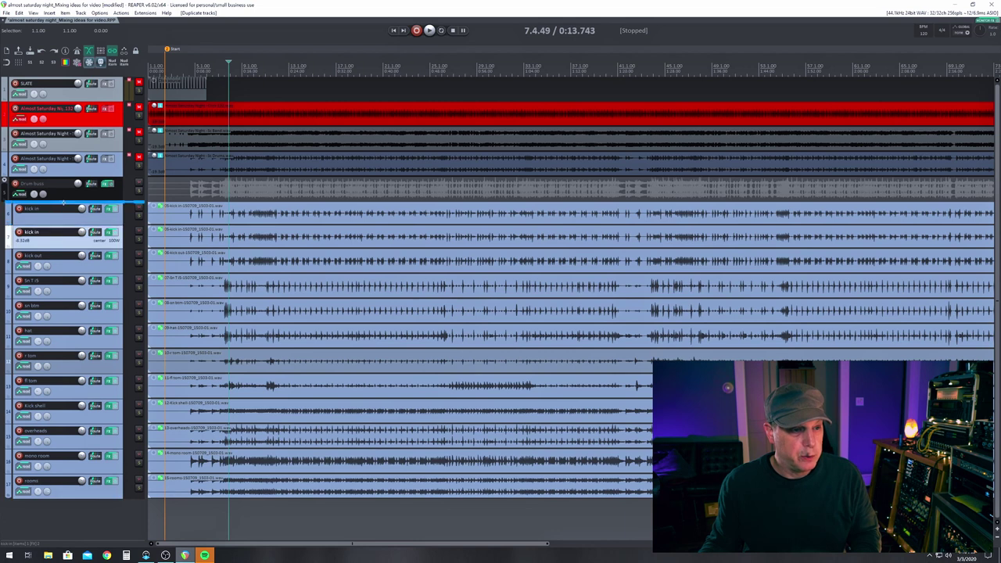
left_click_drag(63, 202, 63, 203)
double_click(63, 210)
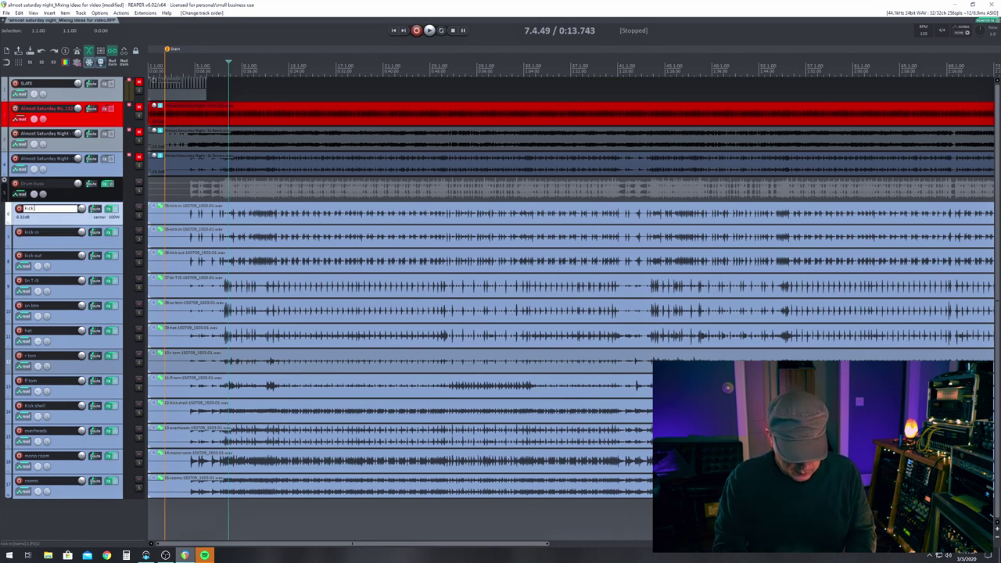
key("Return")
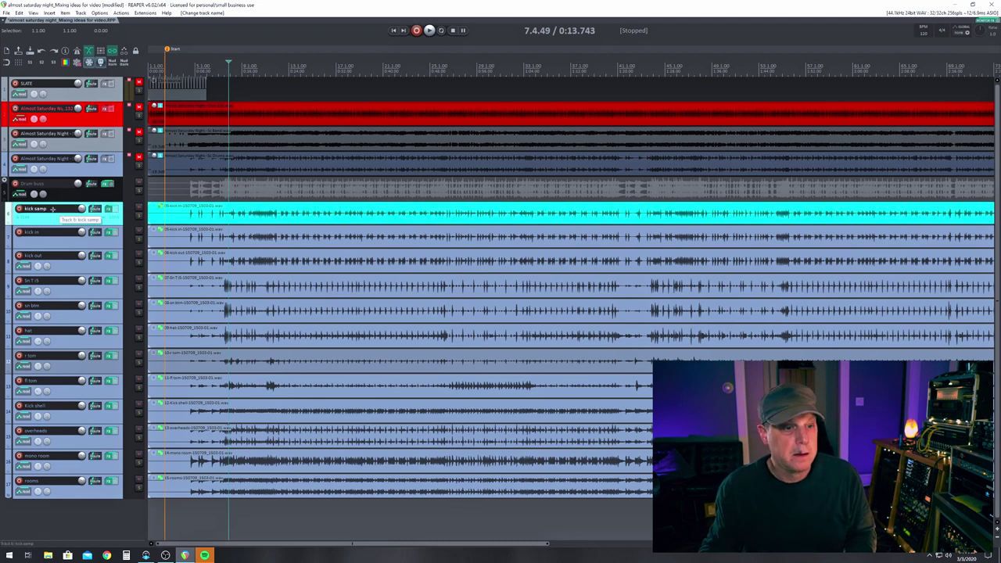
key("ctrl+m")
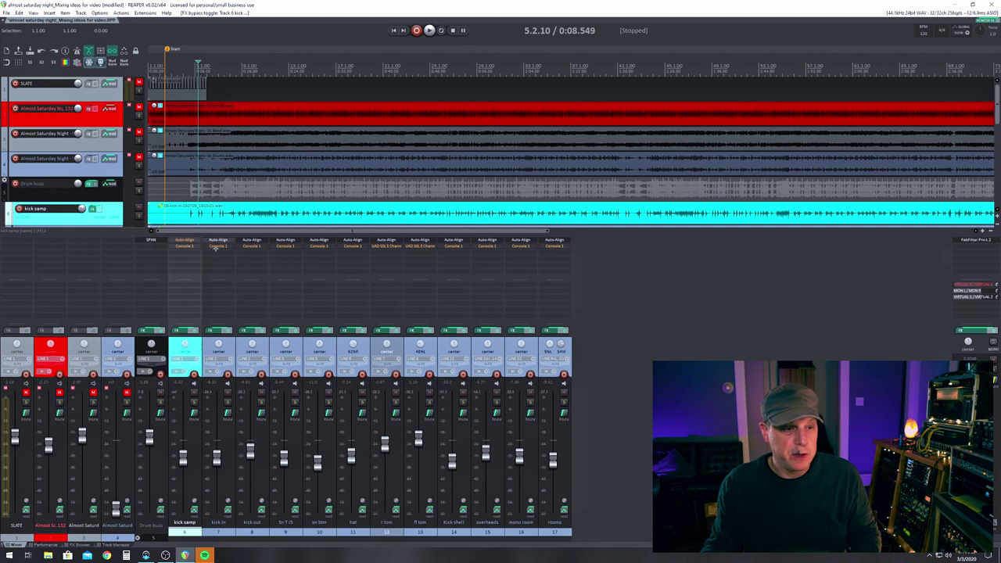
Step: Insert Steven Slate Trigger 2 from the FX browser's Steven Slate folder onto kick samp
key("shift+f")
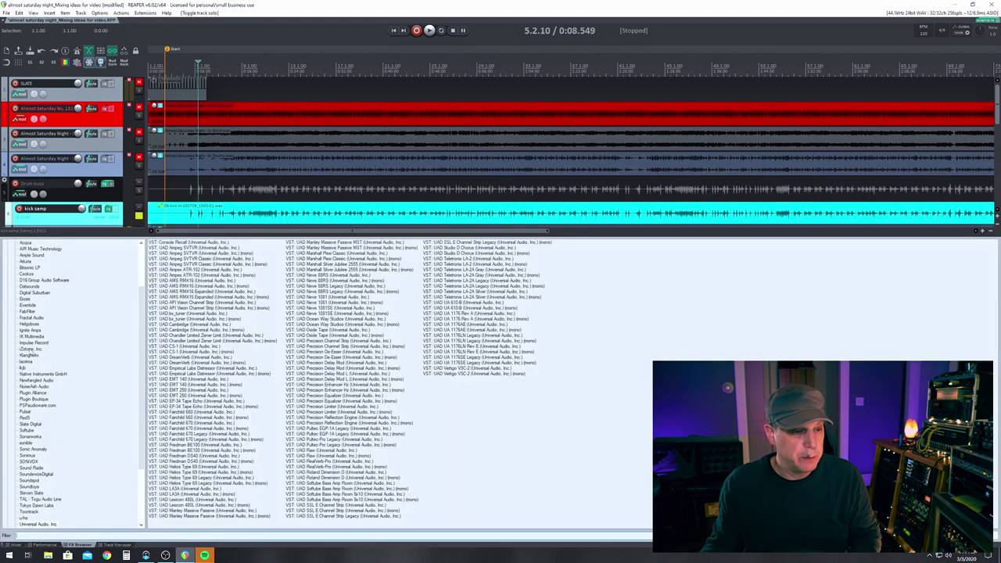
left_click(34, 386)
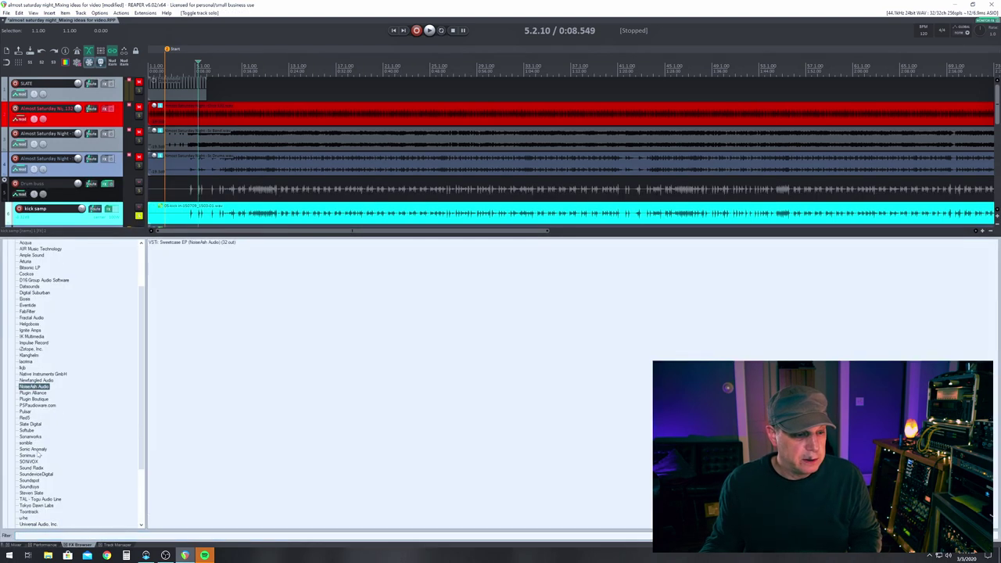
left_click(29, 487)
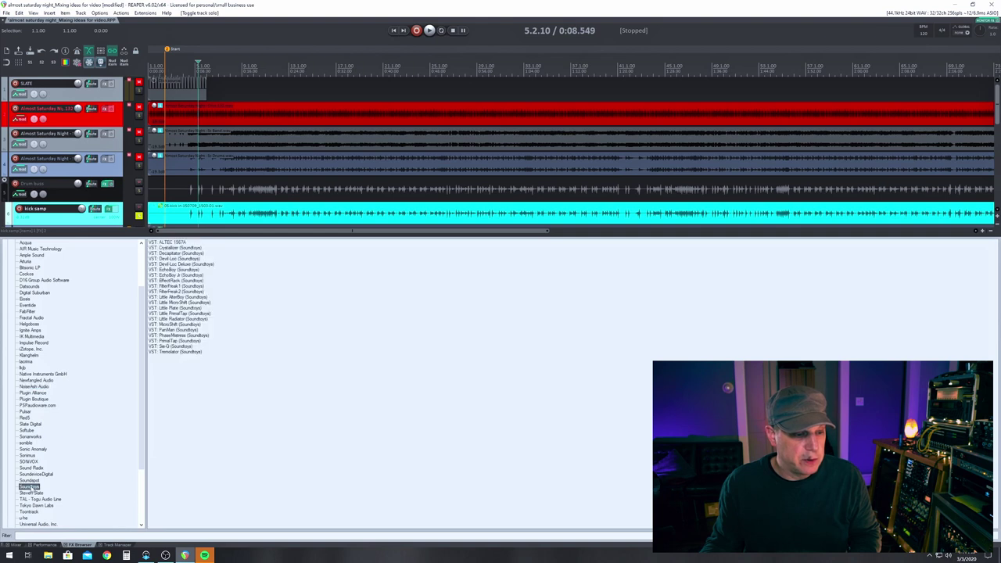
scroll(29, 489, "down", 1)
left_click(31, 474)
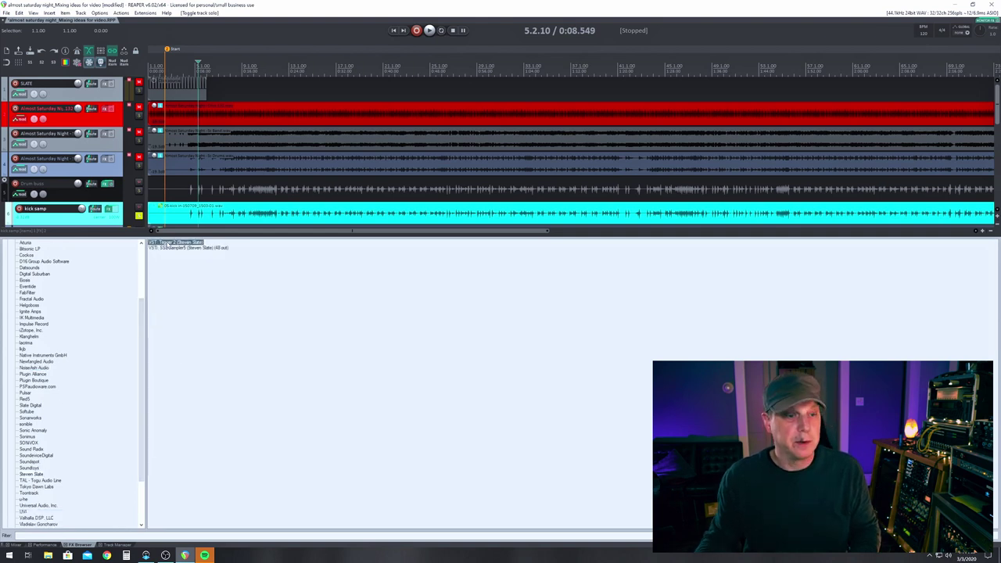
double_click(165, 243)
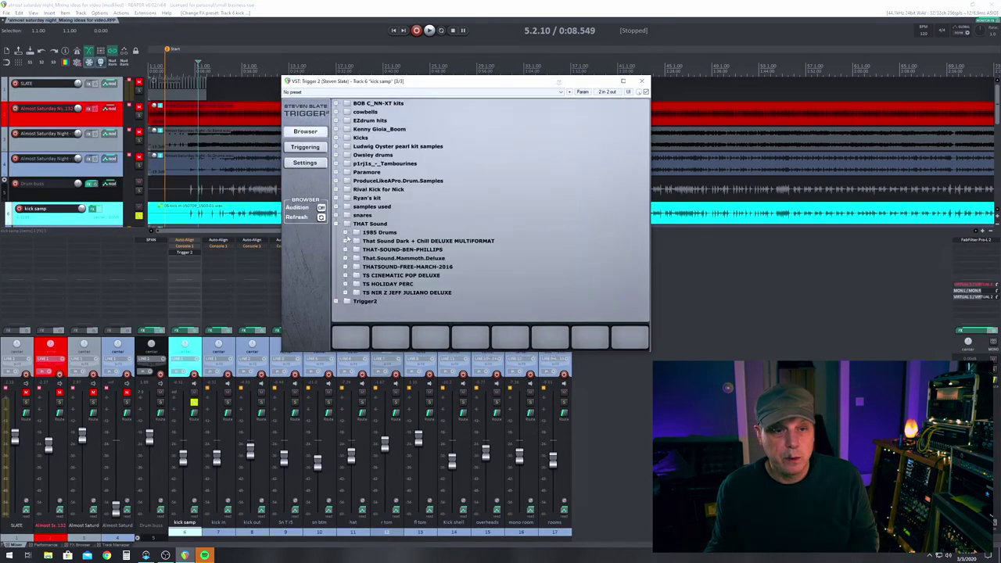
Step: Load the Juliano-One Awesome Kick Drum preset from the Juliano kick presets in Trigger 2
left_click(345, 292)
scroll(373, 284, "down", 2)
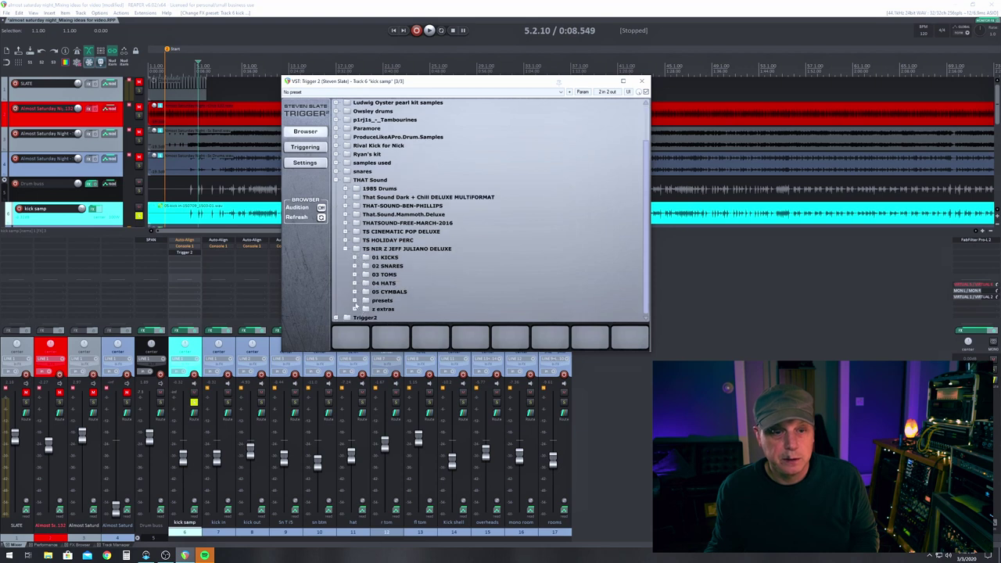
scroll(385, 291, "down", 2)
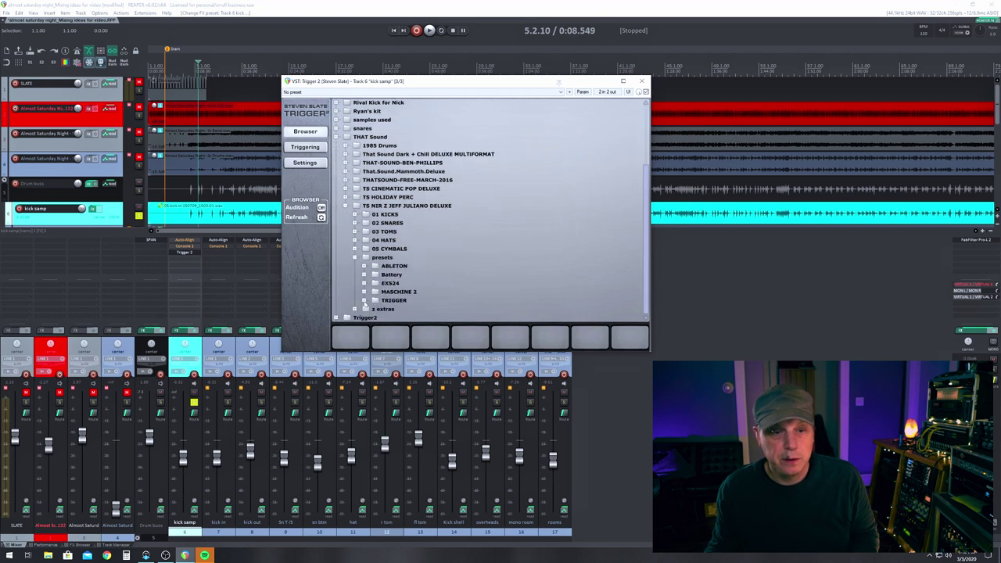
scroll(391, 292, "down", 3)
left_click(375, 255)
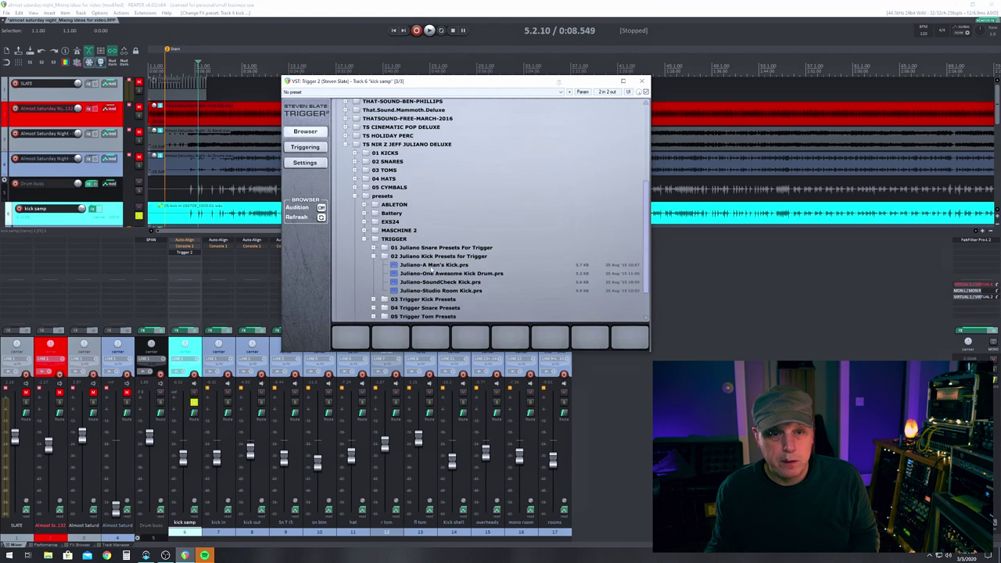
double_click(431, 275)
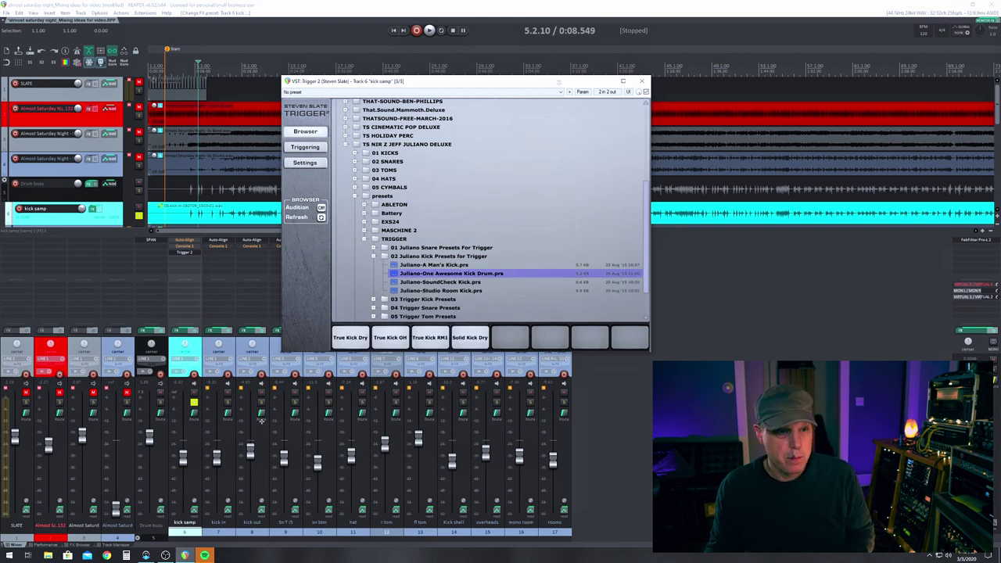
Step: Raise Trigger 2's input volume to 8.86 dB in the Triggering view
left_click(314, 147)
left_click_drag(372, 161, 380, 132)
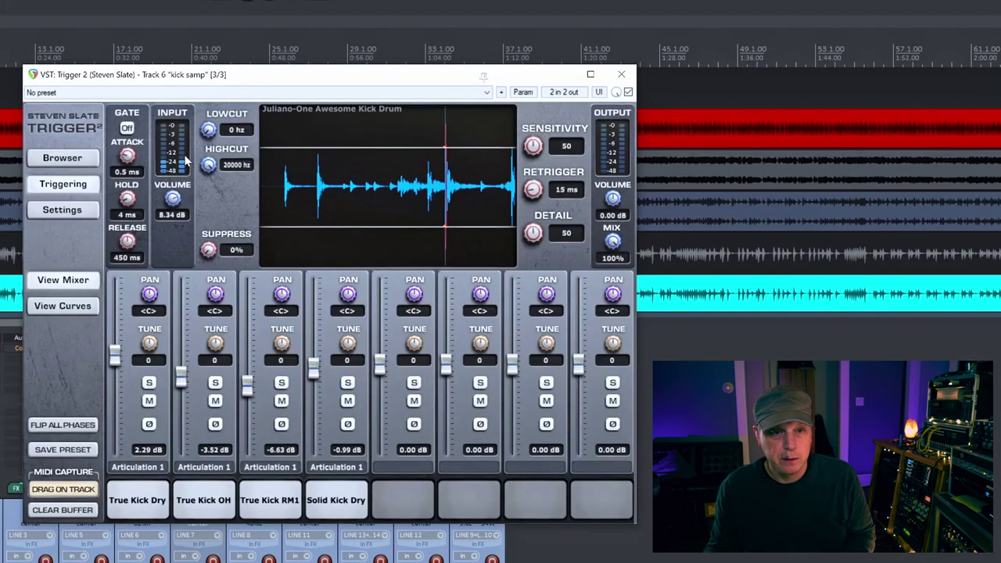
left_click_drag(185, 160, 186, 156)
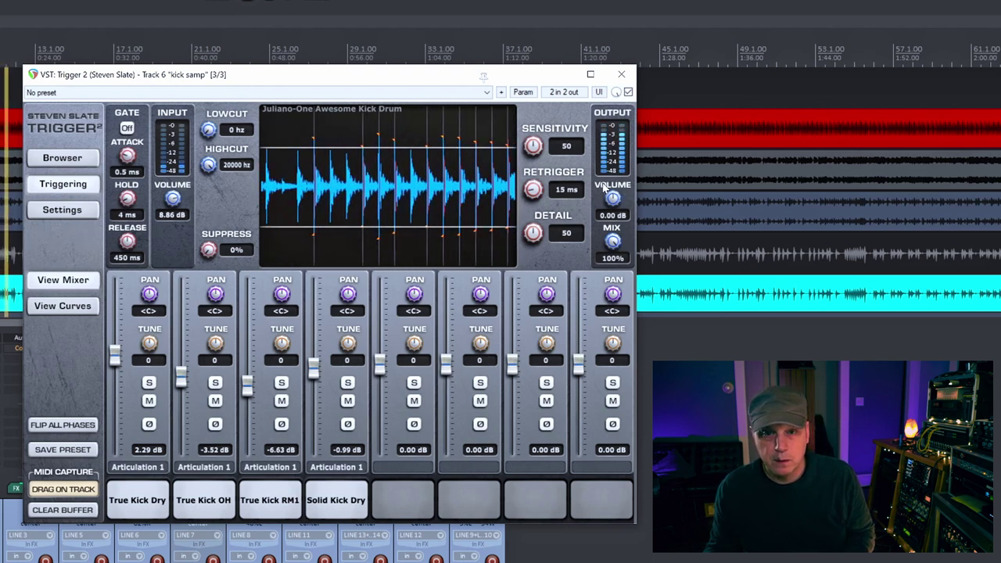
Step: Set Trigger 2 output volume to -0.82 dB and sensitivity to 42, then move the window aside
left_click_drag(612, 199, 612, 202)
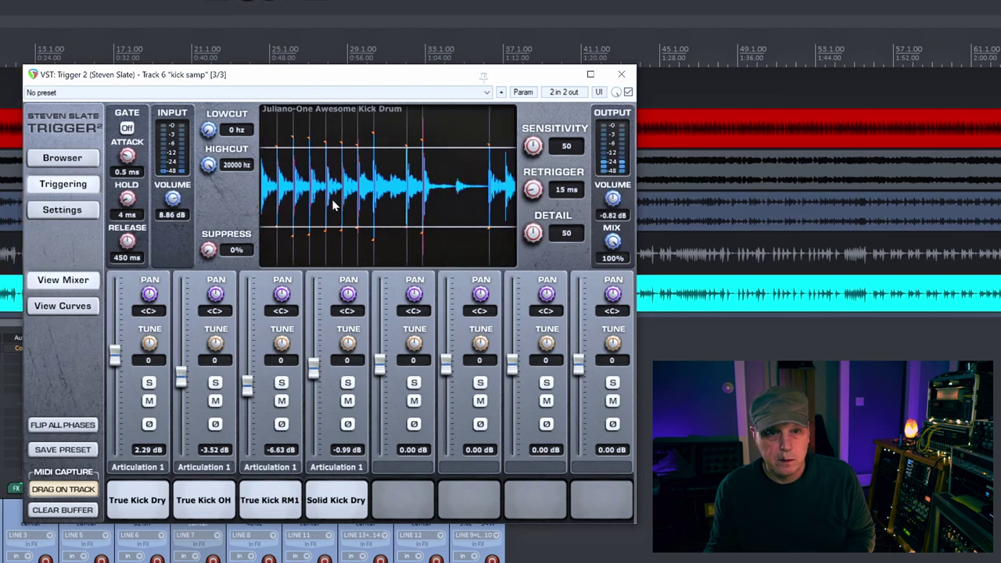
left_click_drag(533, 146, 520, 273)
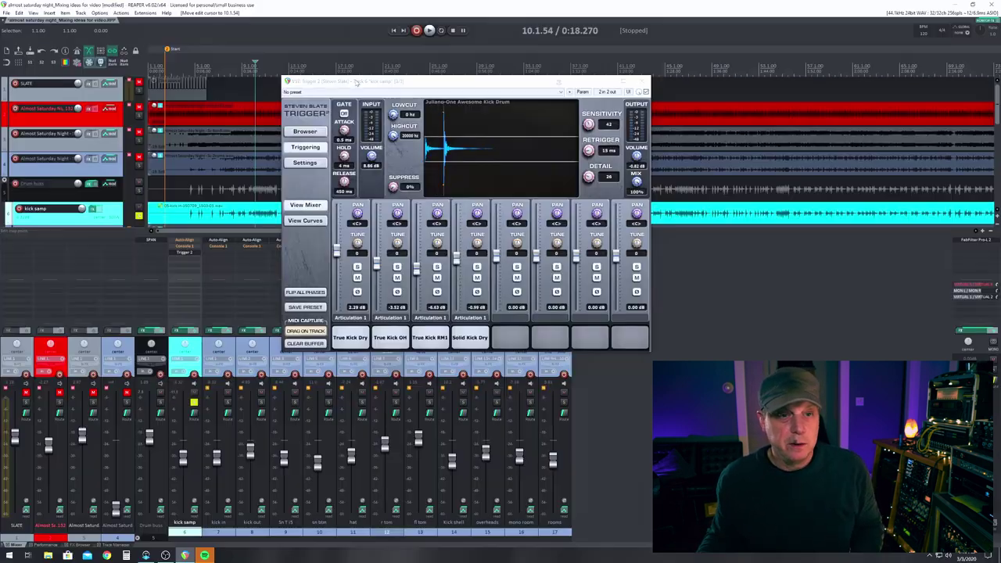
left_click_drag(135, 76, 313, 82)
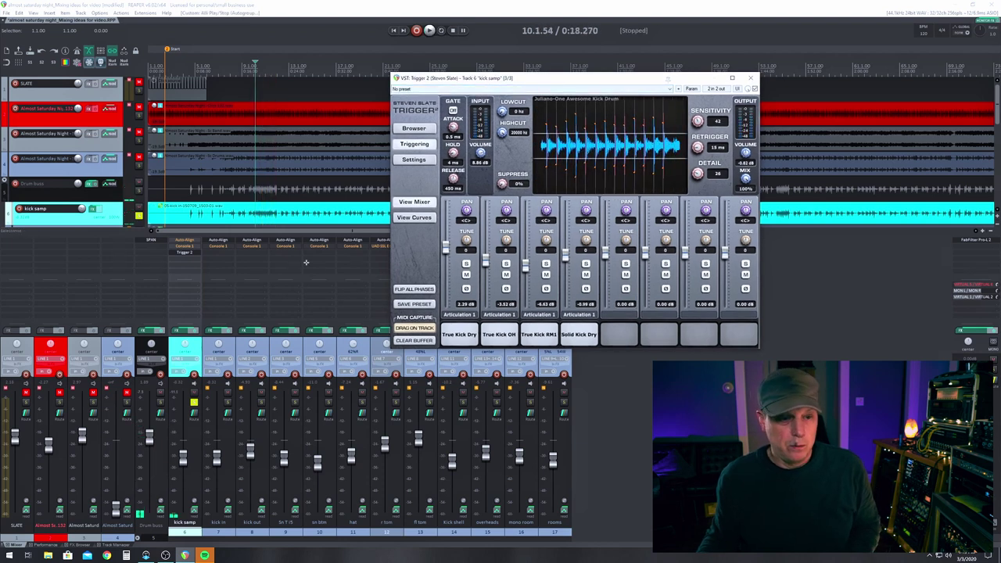
Step: Solo kick in alongside kick samp and audition both kicks over repeated playback
left_click(226, 402)
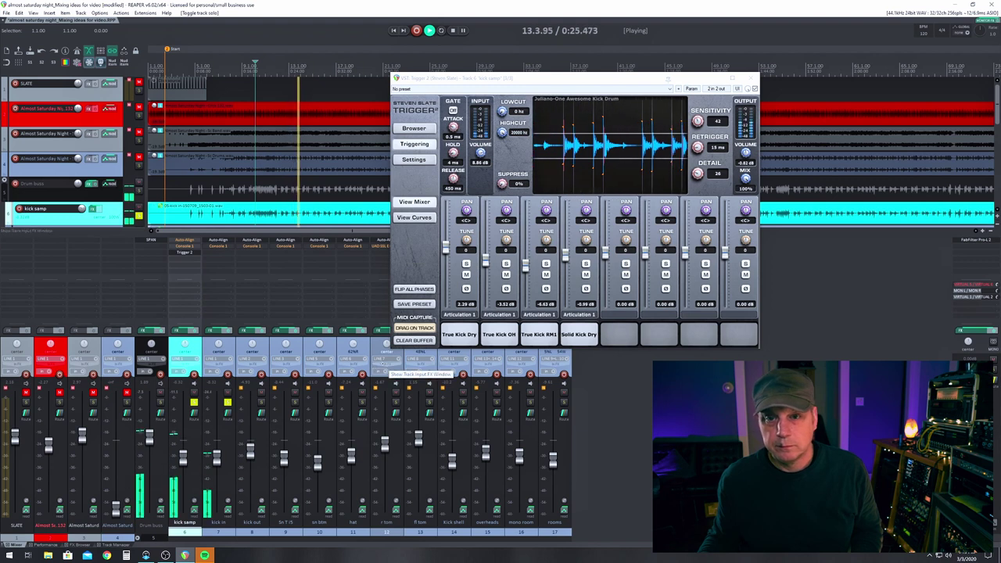
key("space")
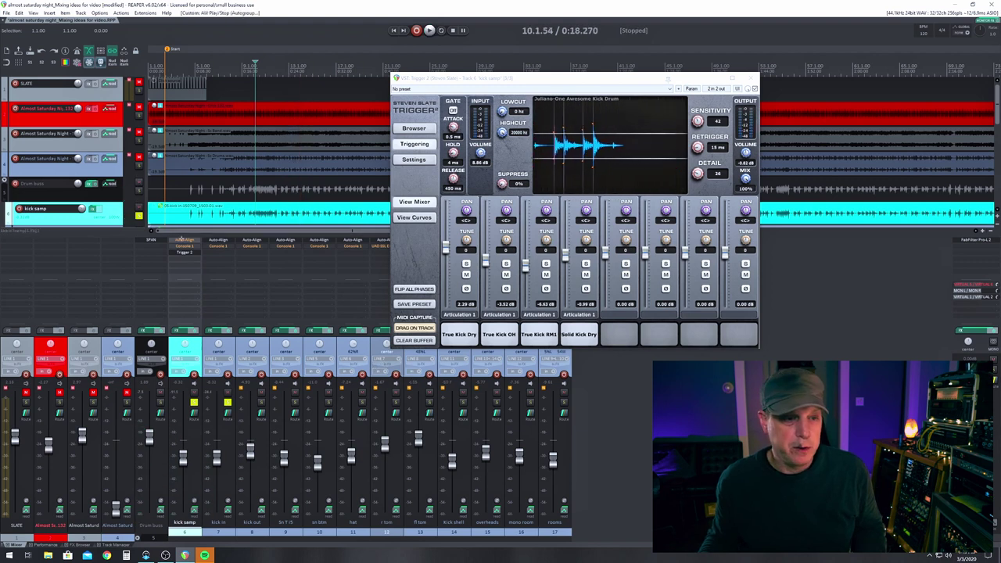
key("space")
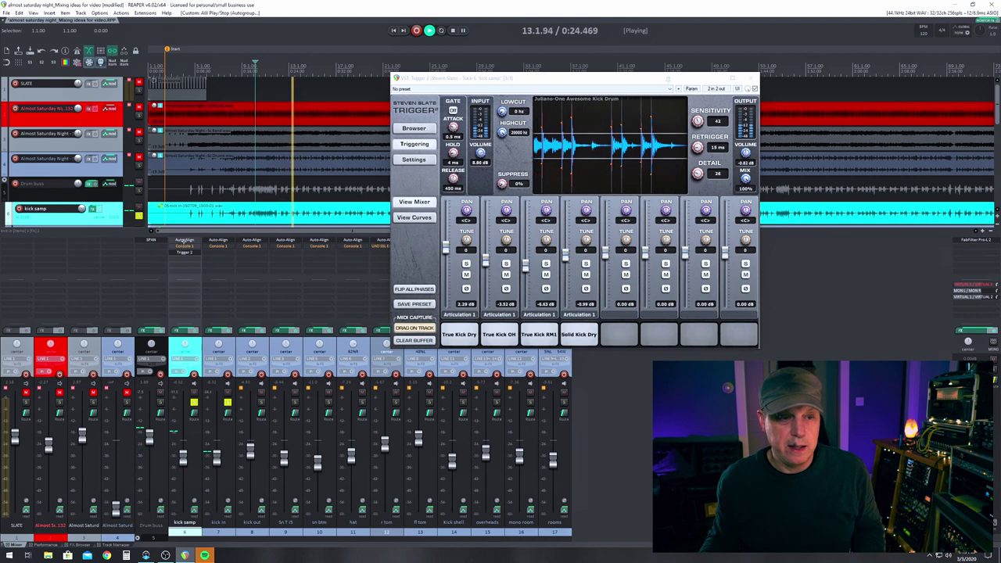
key("space")
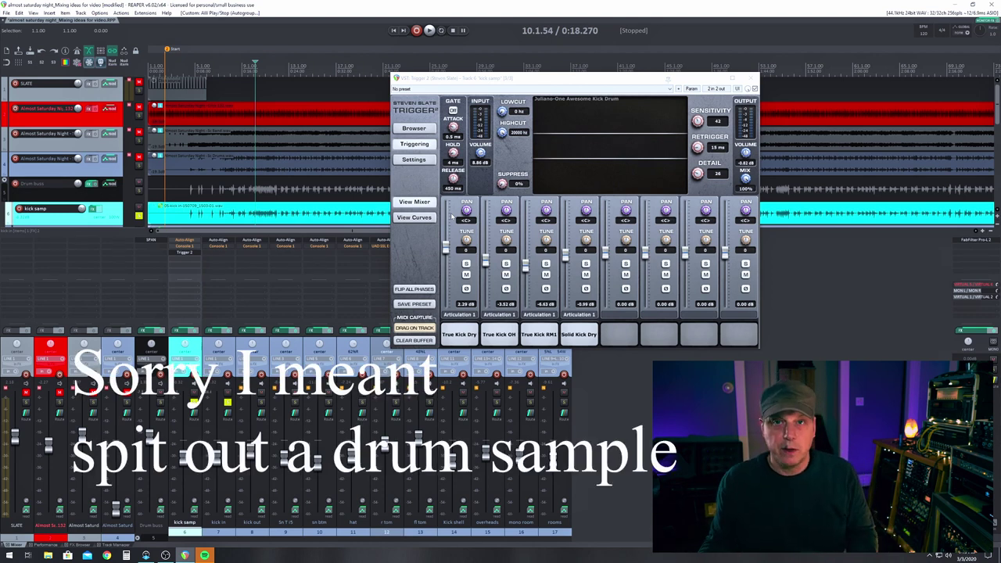
key("space")
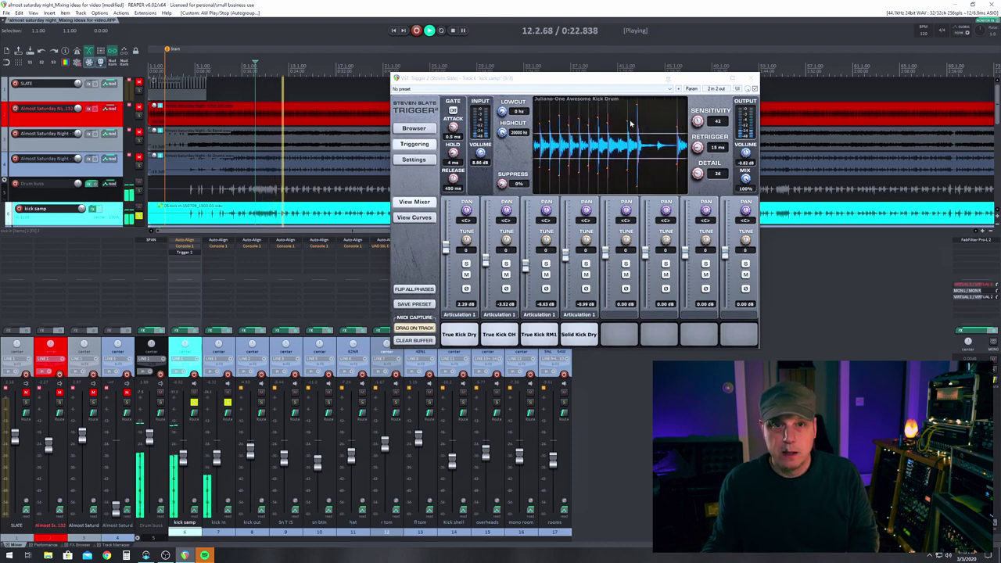
key("space")
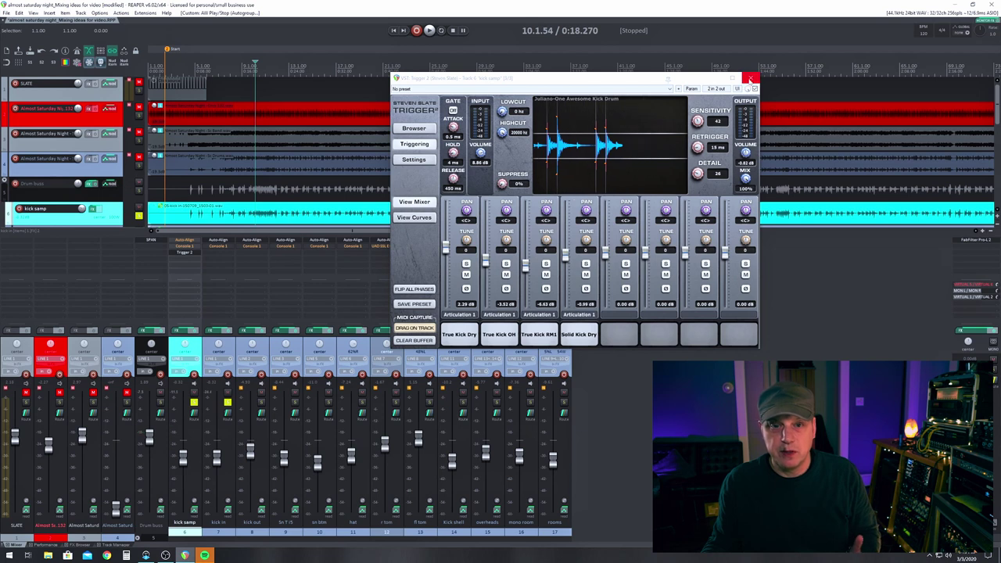
key("space")
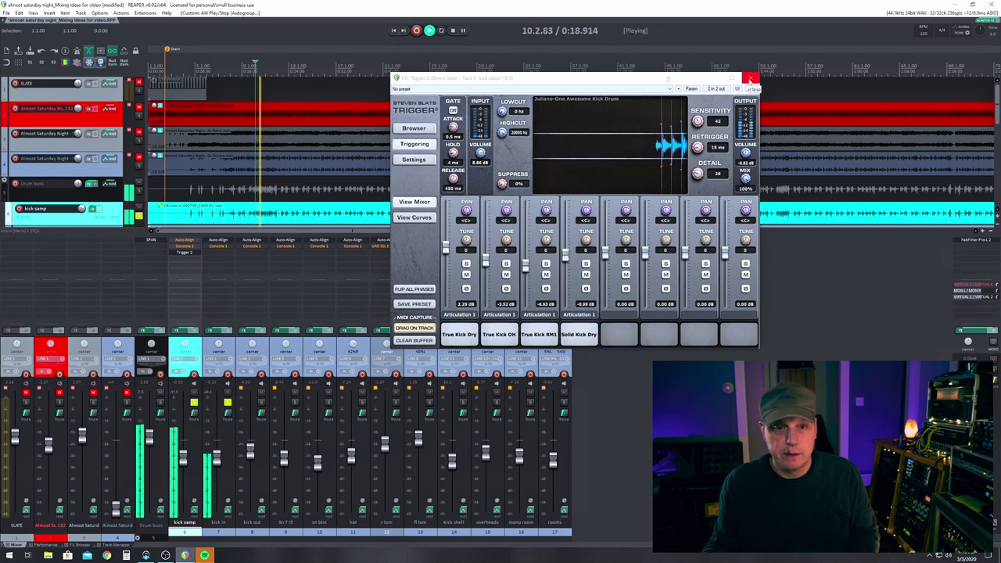
key("space")
Step: Browse Trigger 2's library to the Trigger2 Deluxe DW Kick HB sample folder
left_click(414, 127)
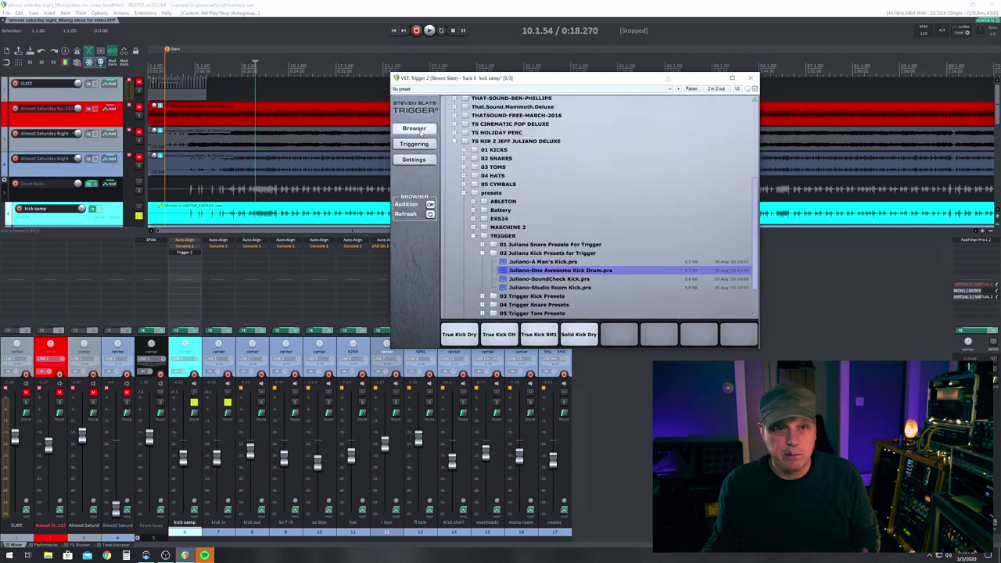
left_click(464, 254)
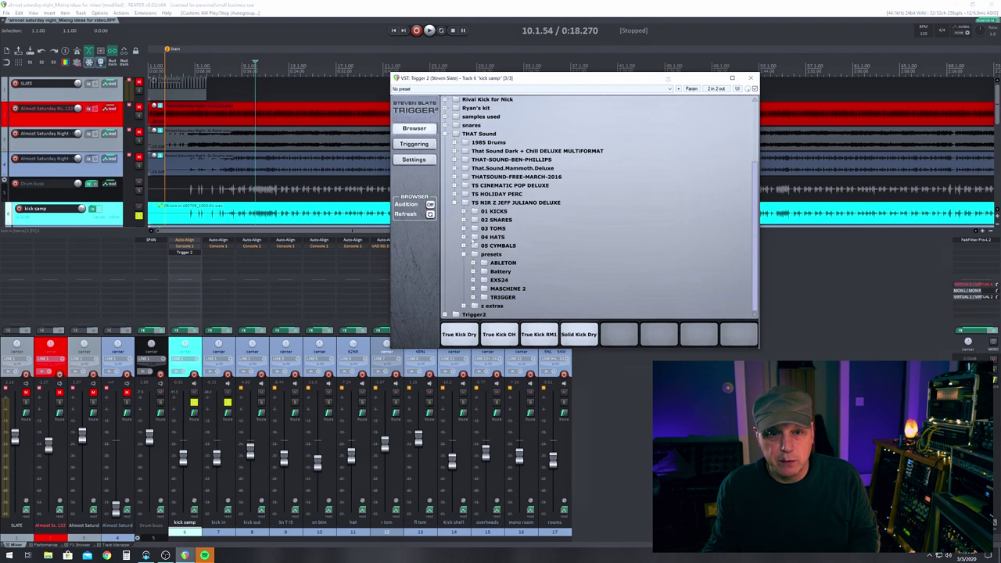
left_click(455, 203)
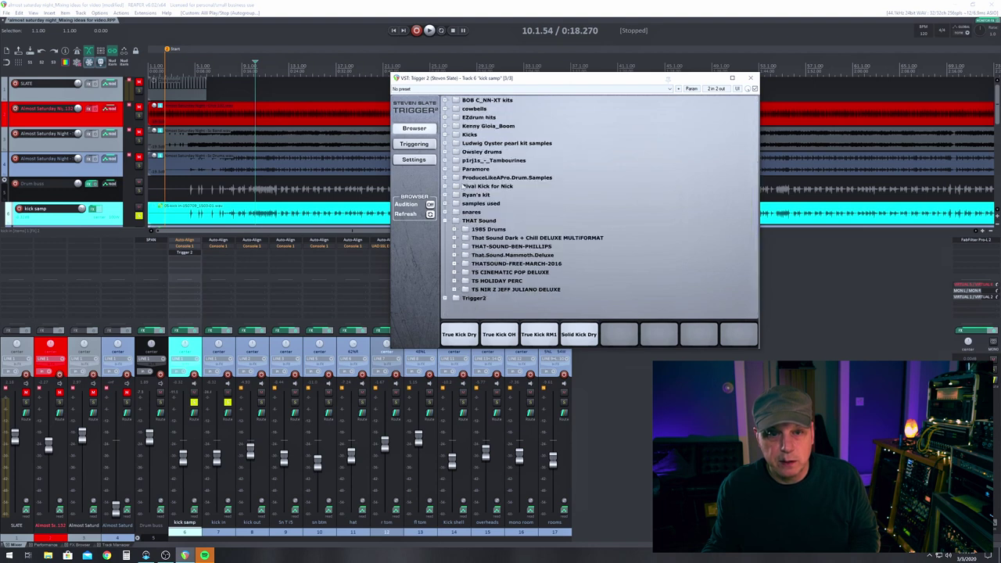
left_click(455, 222)
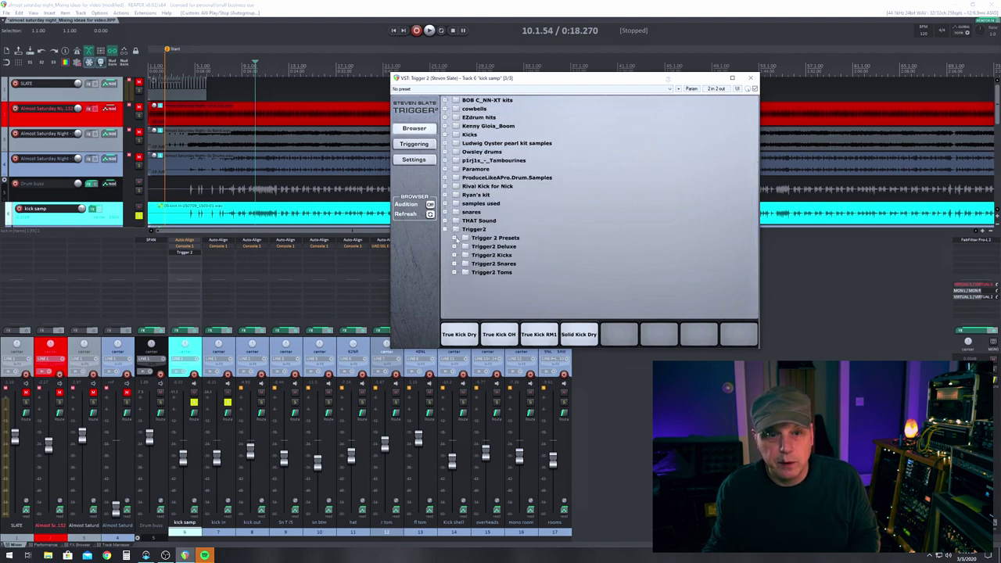
left_click(454, 246)
left_click(464, 264)
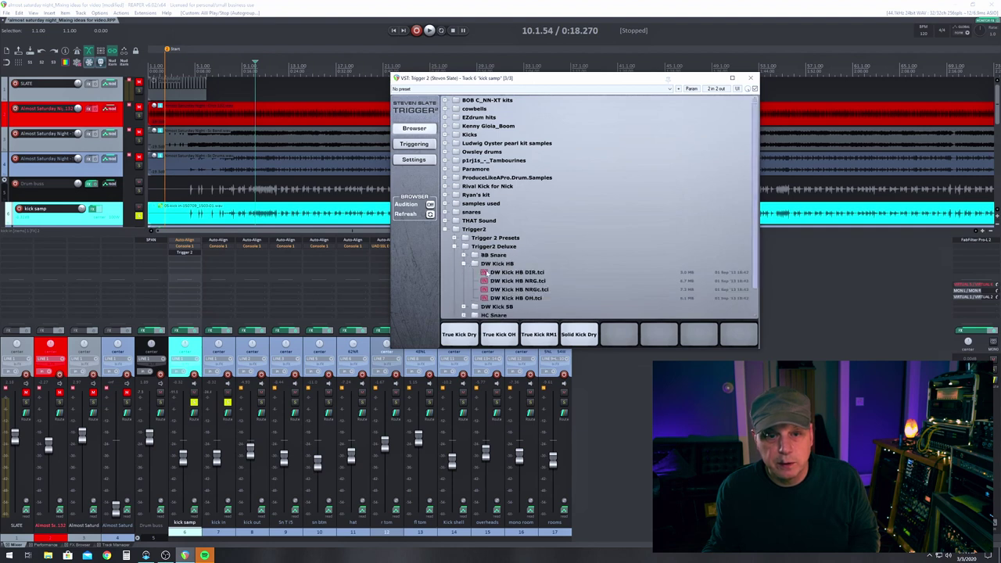
scroll(485, 265, "down", 1)
Step: Load DW Kick HB DIR, OH and NRGc into slots 1–3 and clear slot 4
left_click(512, 246)
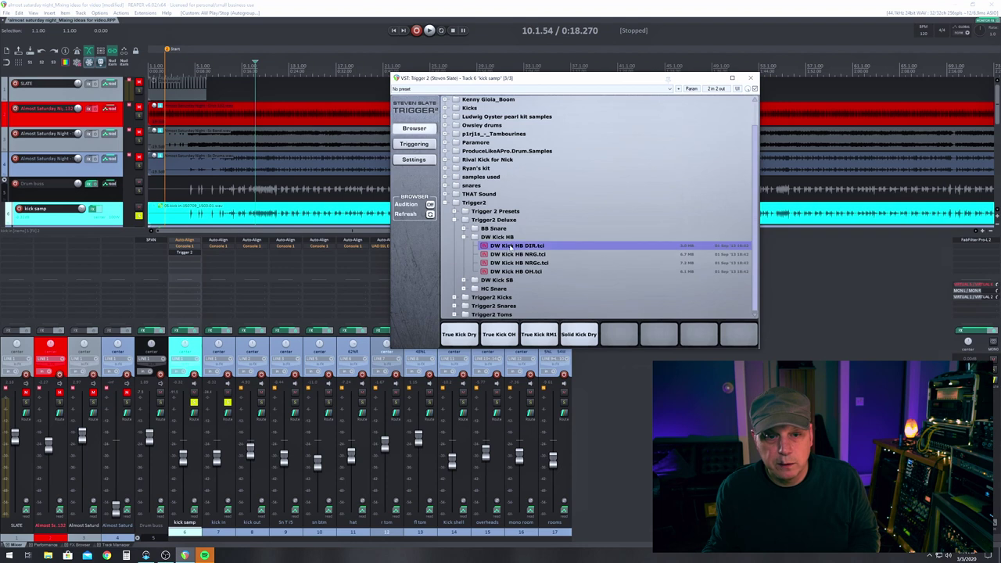
left_click_drag(515, 271, 499, 334)
left_click_drag(519, 263, 538, 334)
right_click(578, 334)
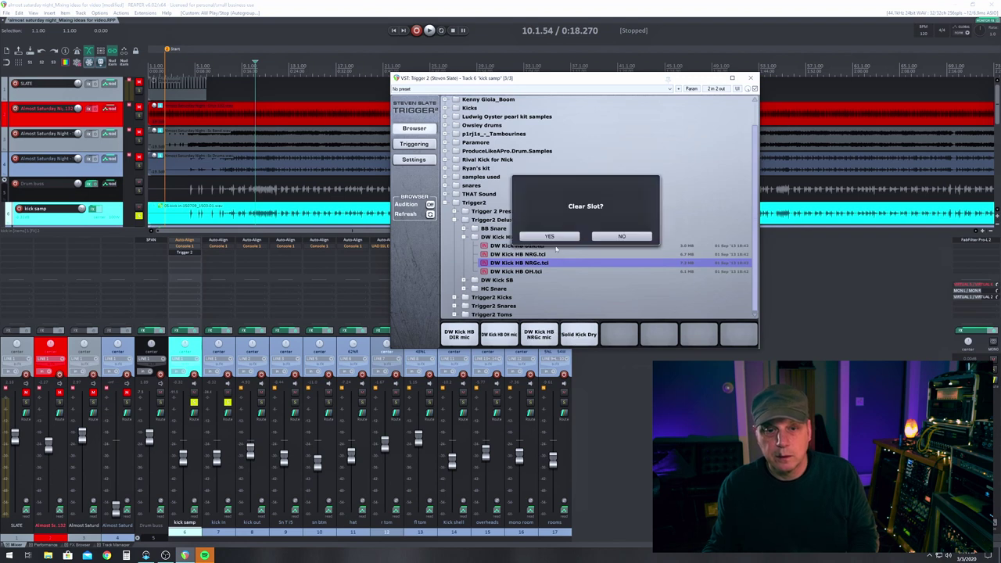
left_click(551, 237)
key("space")
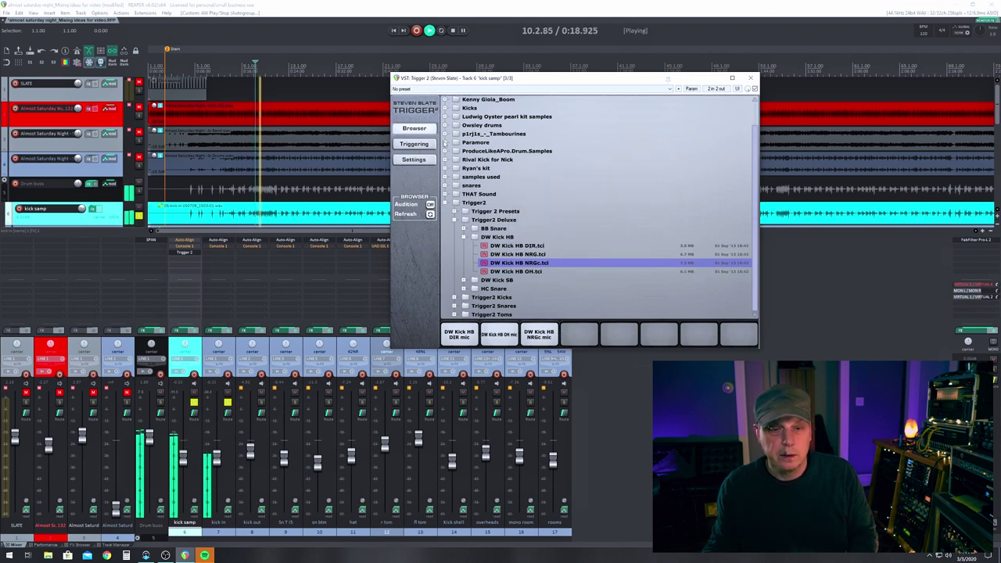
Step: Balance Trigger 2's kick layers to DIR 8.55 dB, OH -10.85 dB and NRGc -20.60 dB
left_click(428, 144)
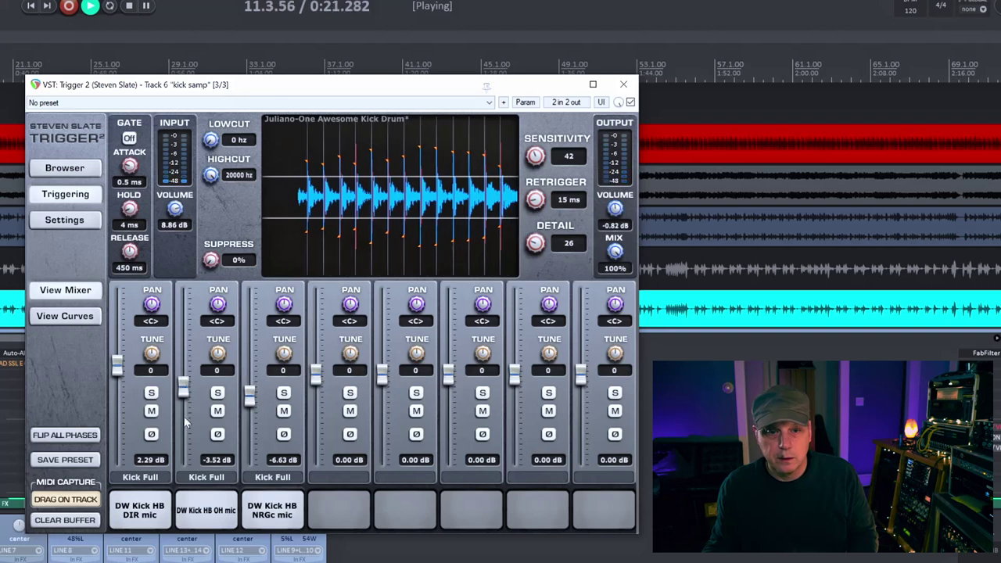
left_click_drag(186, 423, 183, 453)
left_click_drag(249, 397, 249, 453)
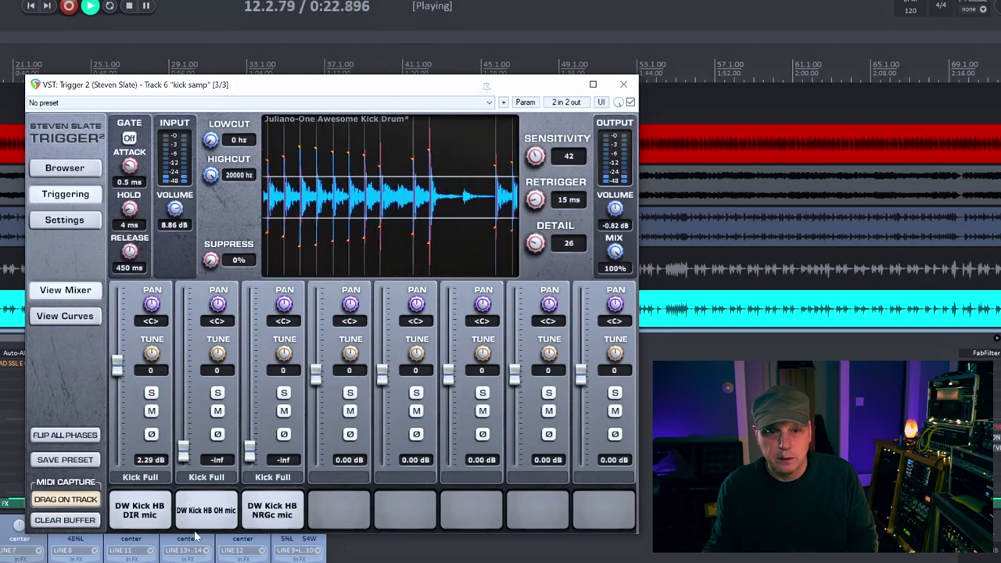
left_click_drag(116, 361, 117, 344)
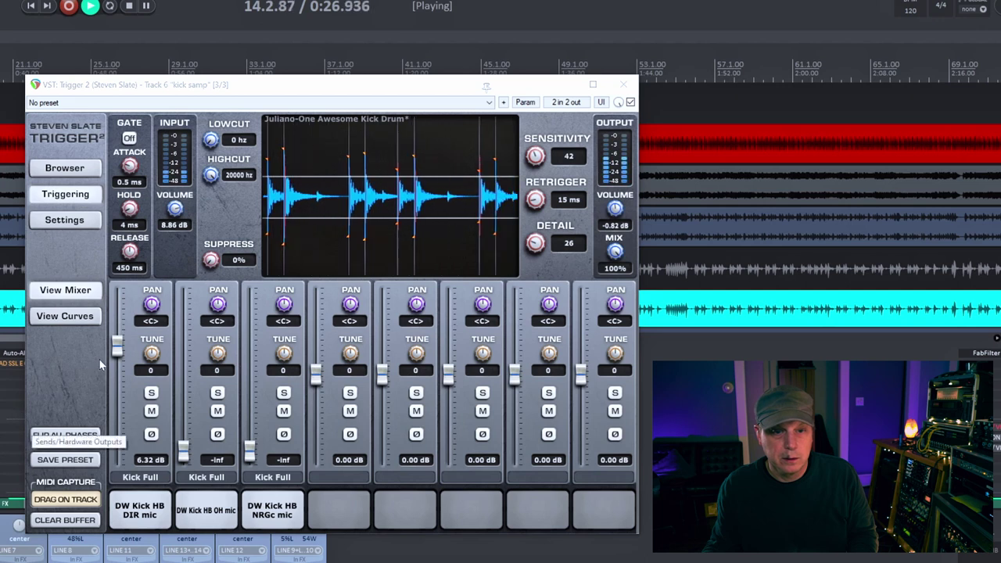
left_click_drag(117, 347, 118, 327)
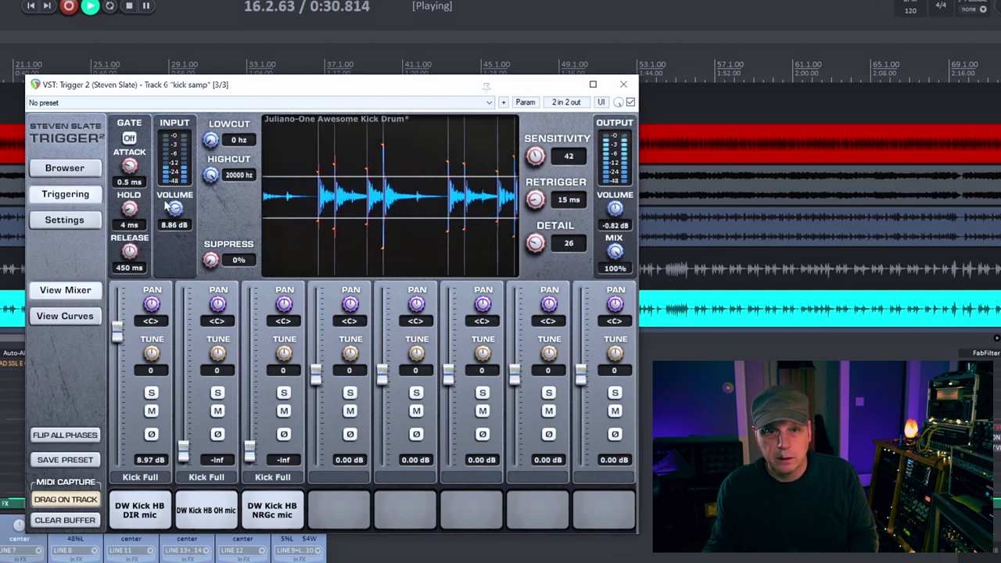
left_click_drag(175, 202, 176, 201)
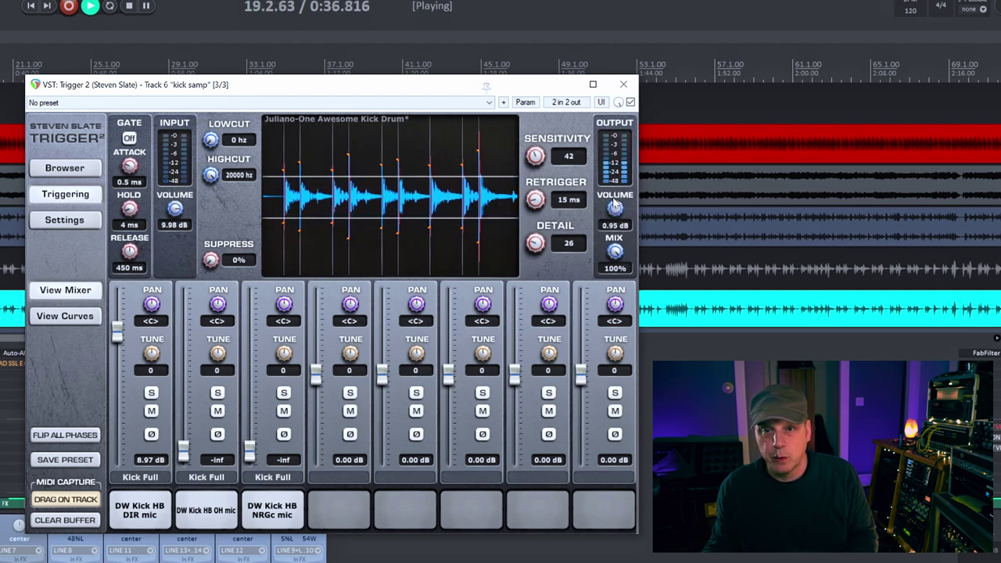
left_click_drag(614, 203, 614, 208)
left_click_drag(123, 338, 123, 341)
left_click_drag(183, 456, 182, 404)
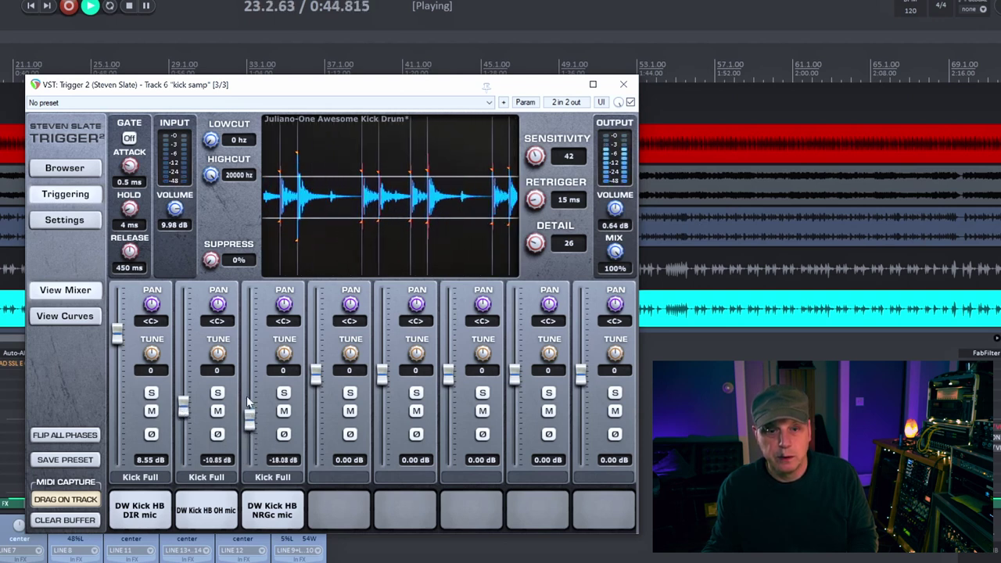
left_click_drag(248, 417, 249, 426)
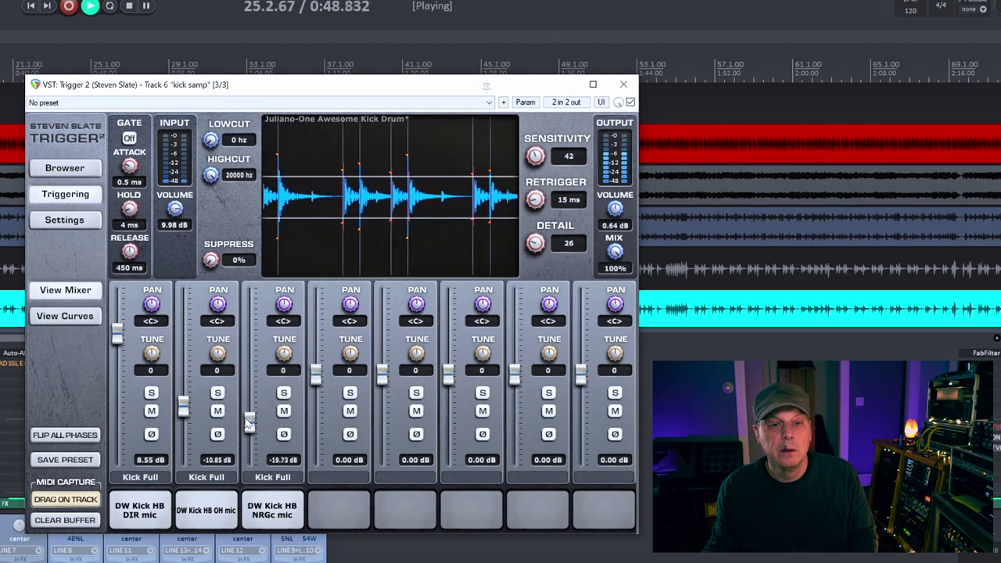
key("space")
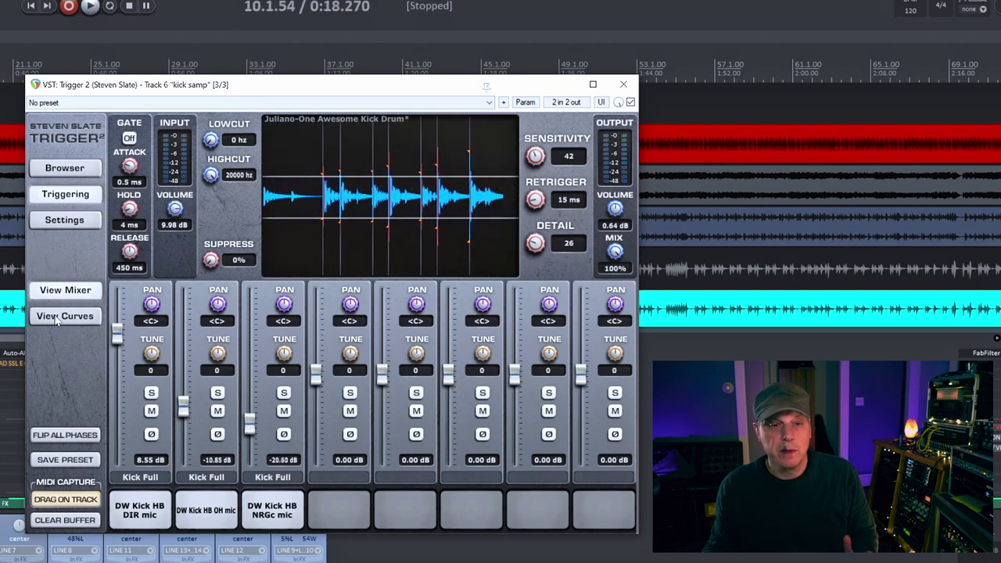
Step: Show Trigger 2's curves and raise velocity to 69 with dynamics 76 while auditioning
left_click(64, 316)
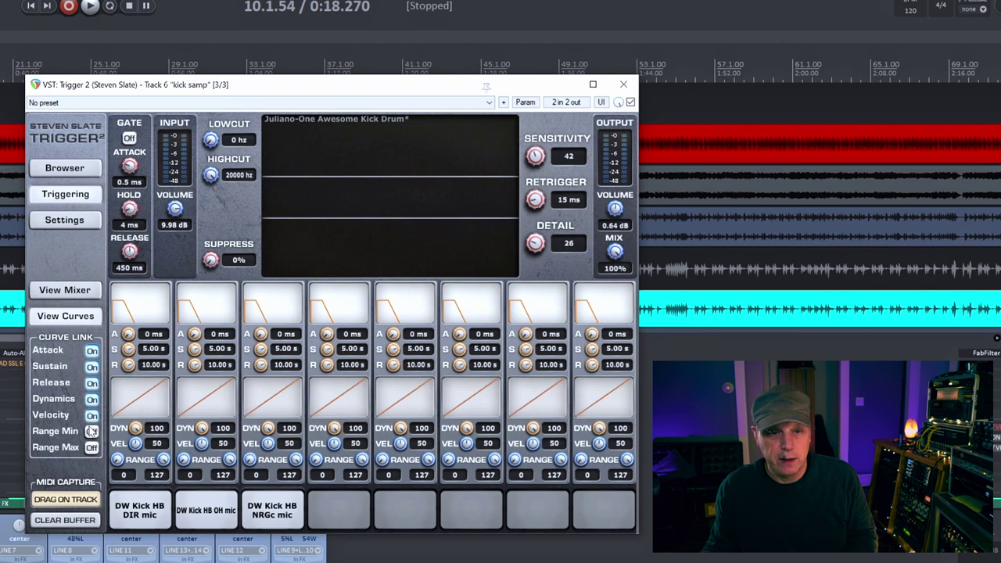
key("space")
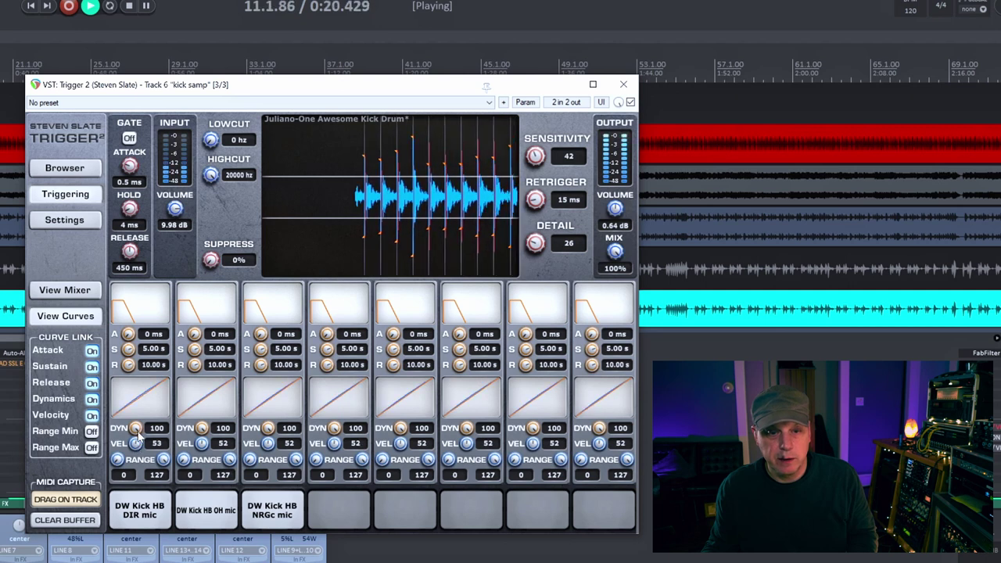
left_click_drag(135, 442, 130, 470)
key("space")
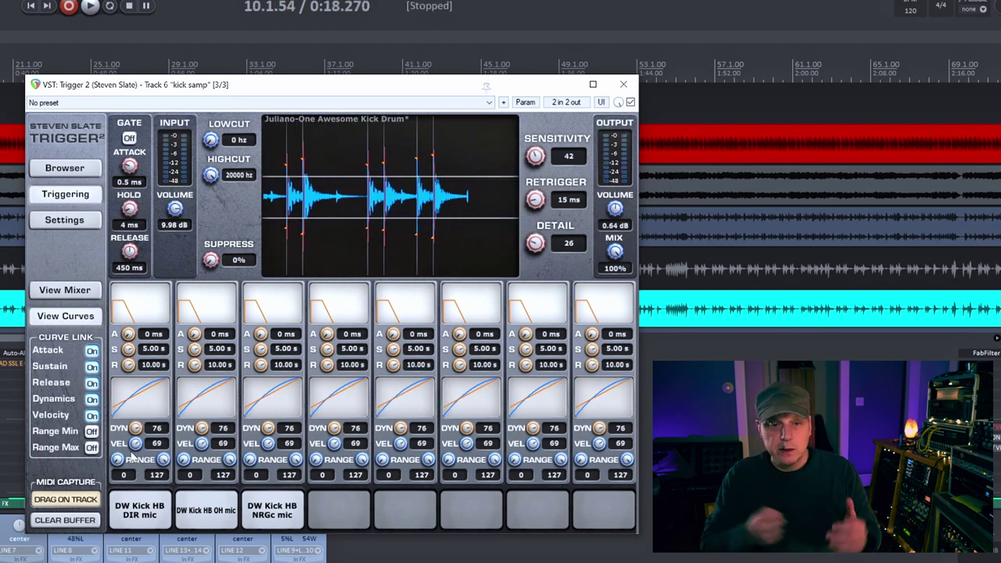
key("space")
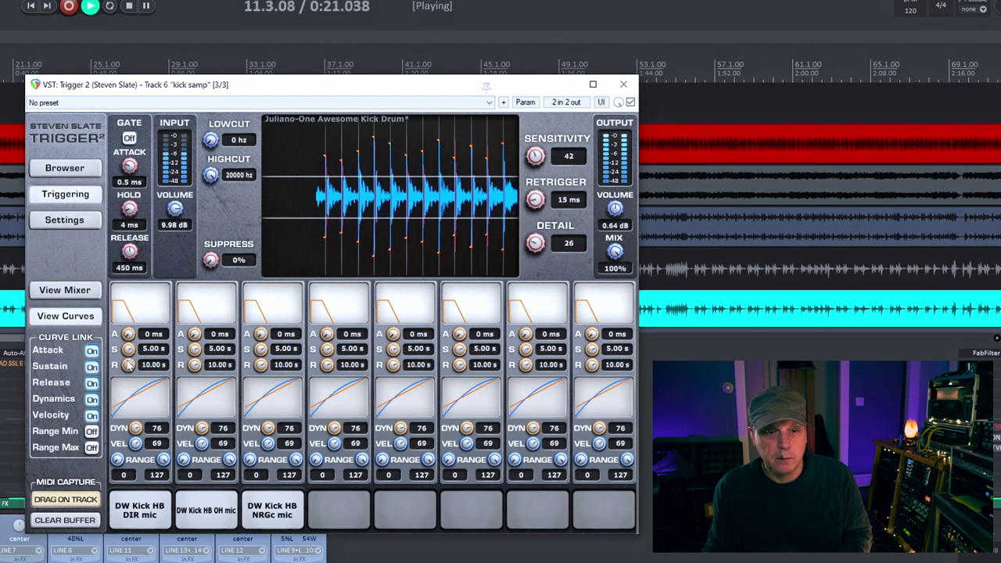
key("space")
Step: Shorten every slot's sustain to 1.23 s and release to 4.58 s
left_click_drag(127, 350, 117, 405)
key("space")
left_click_drag(128, 365, 121, 399)
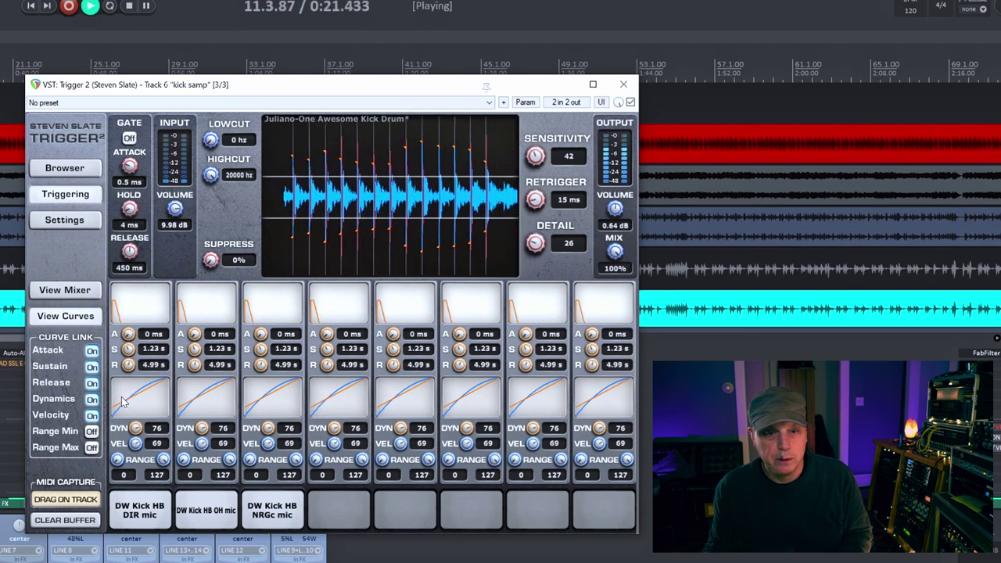
Step: Raise Trigger 2's OH and NRGc layer faders, then close the plugin
left_click(72, 289)
left_click_drag(182, 407, 185, 397)
left_click_drag(249, 425, 248, 418)
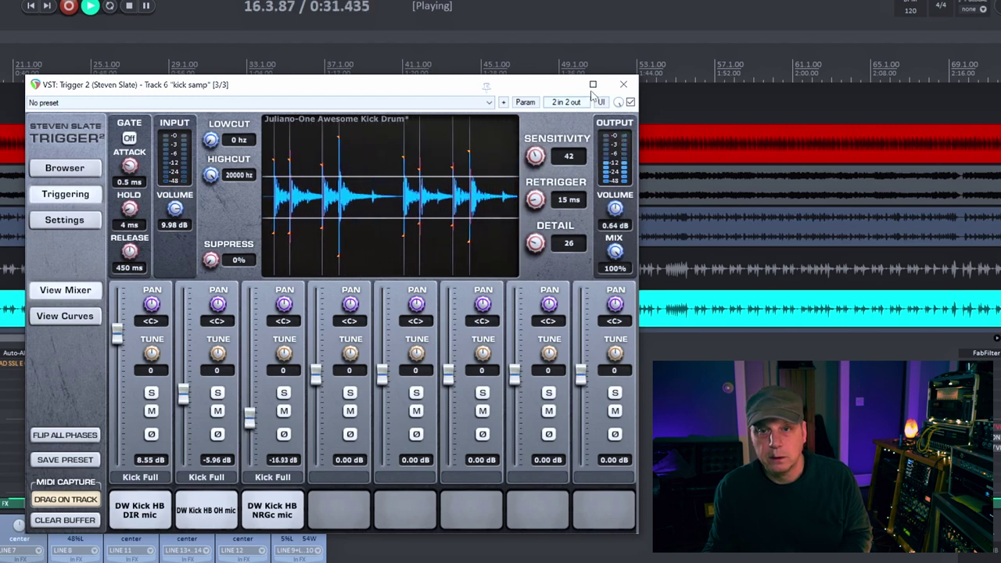
key("space")
left_click(621, 85)
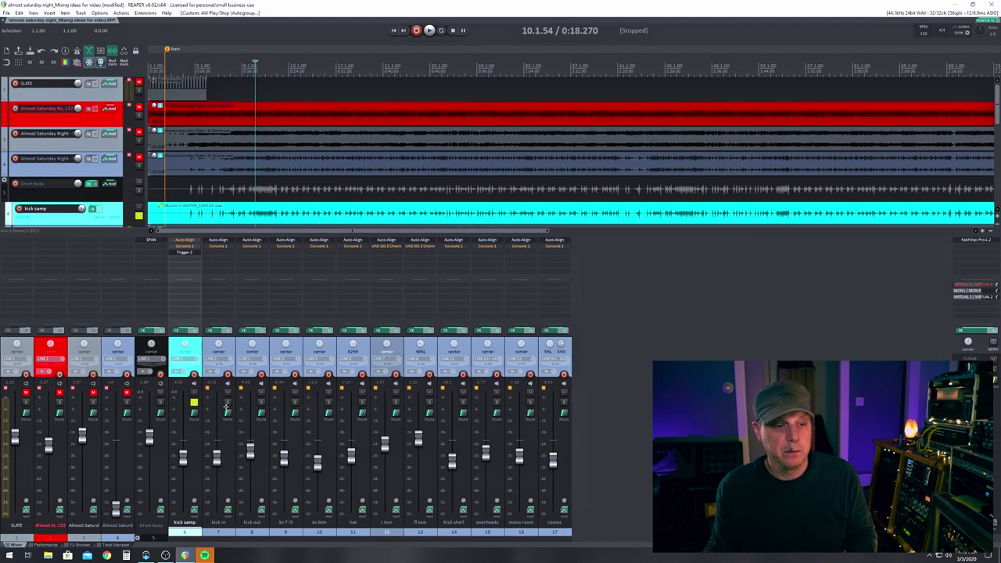
Step: Trim Trigger 2's output volume, solo kick out and bring kick samp to -7.18 dB
key("space")
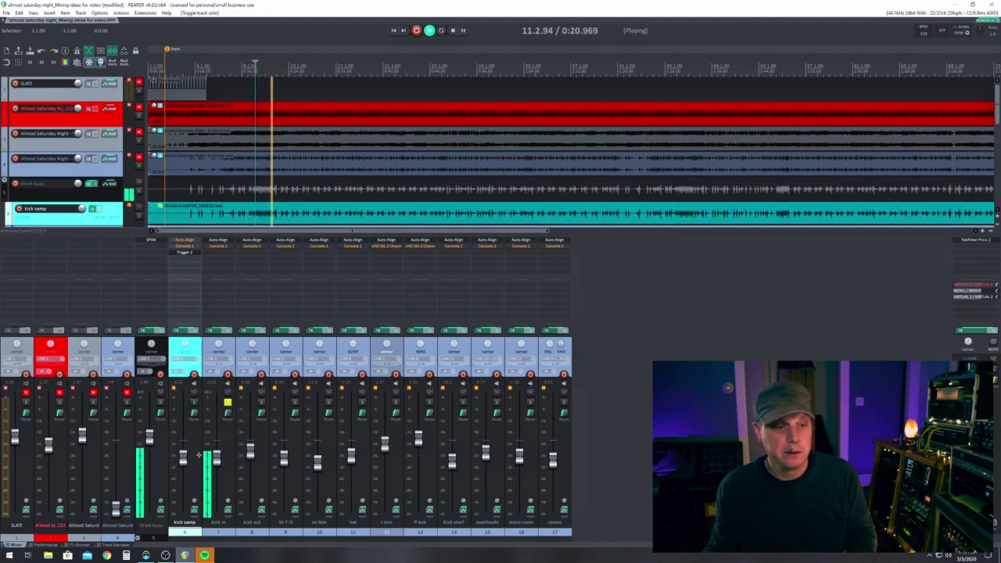
left_click(184, 252)
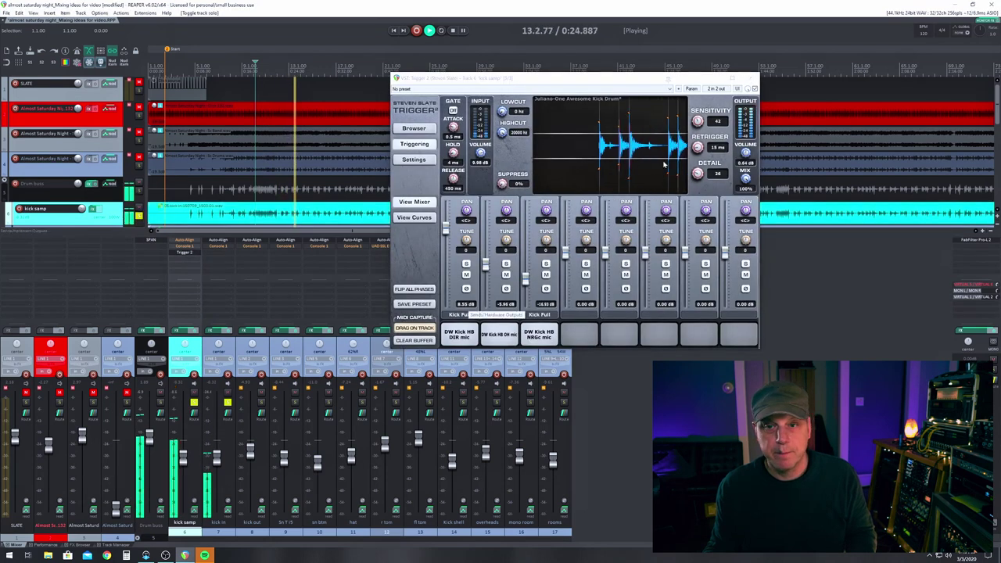
left_click_drag(743, 156, 736, 176)
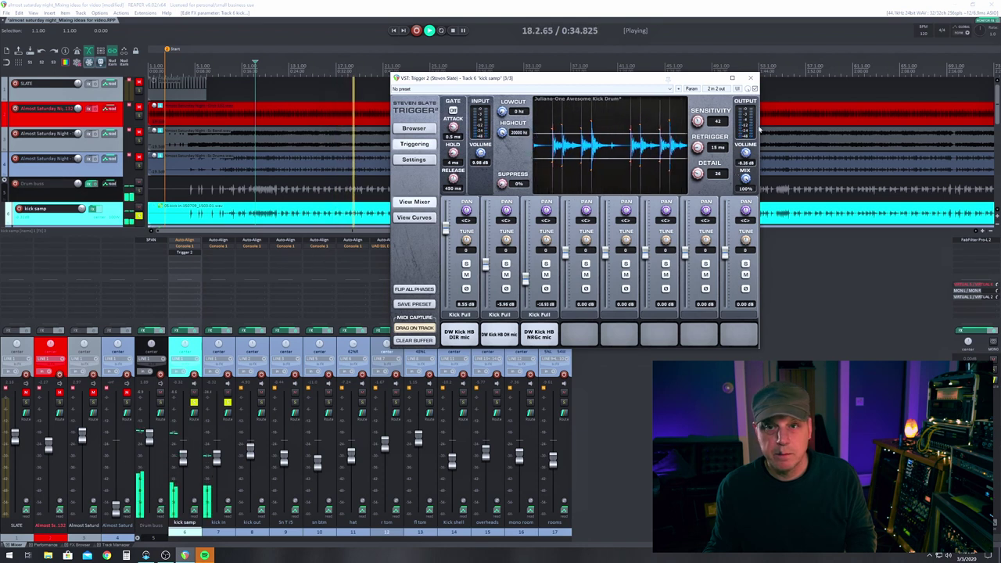
left_click(750, 78)
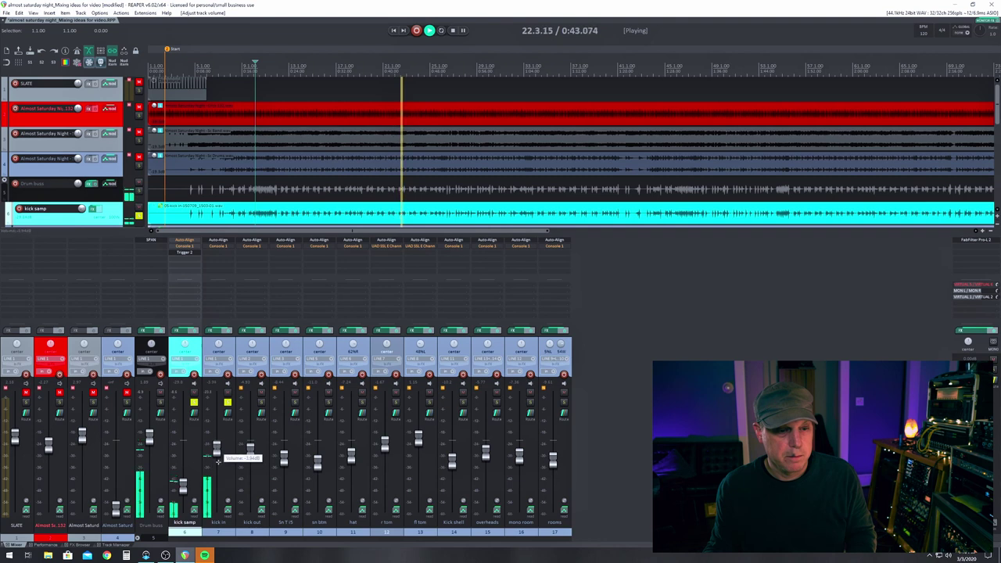
left_click(262, 402)
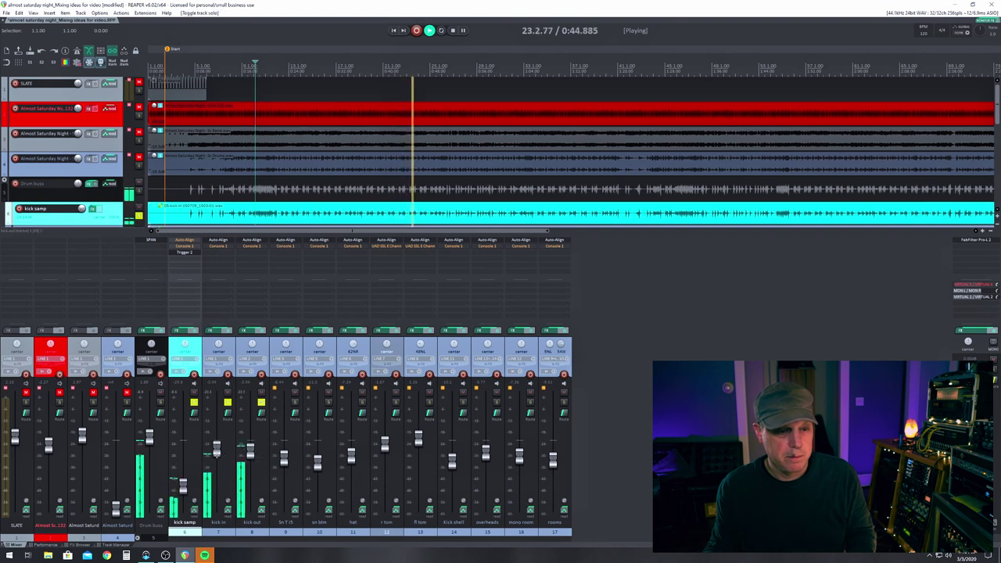
left_click_drag(183, 485, 190, 457)
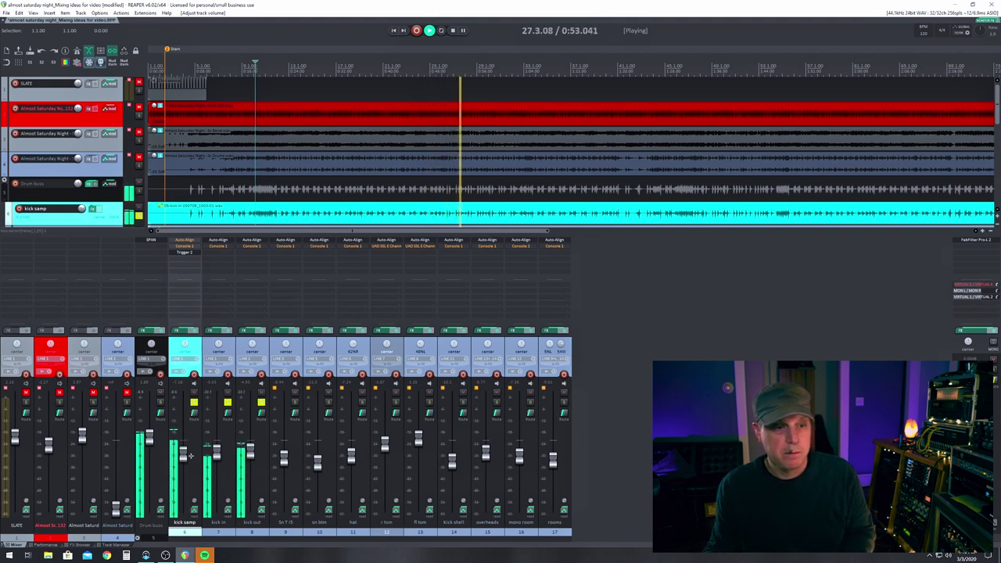
Step: Insert Sound Radix Auto-Align after Trigger 2 on kick samp and place its window centre-right
key("space")
key("F7")
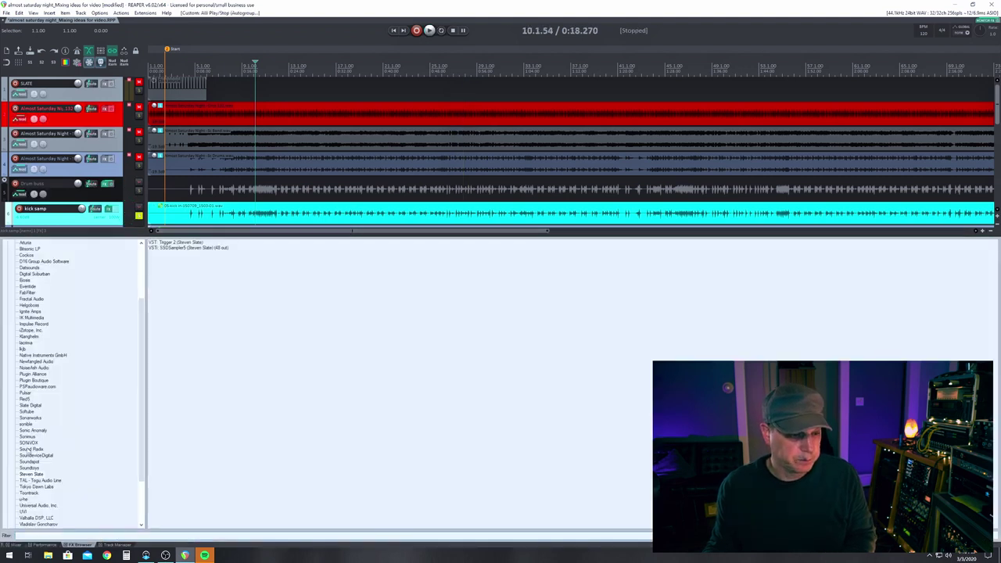
double_click(159, 248)
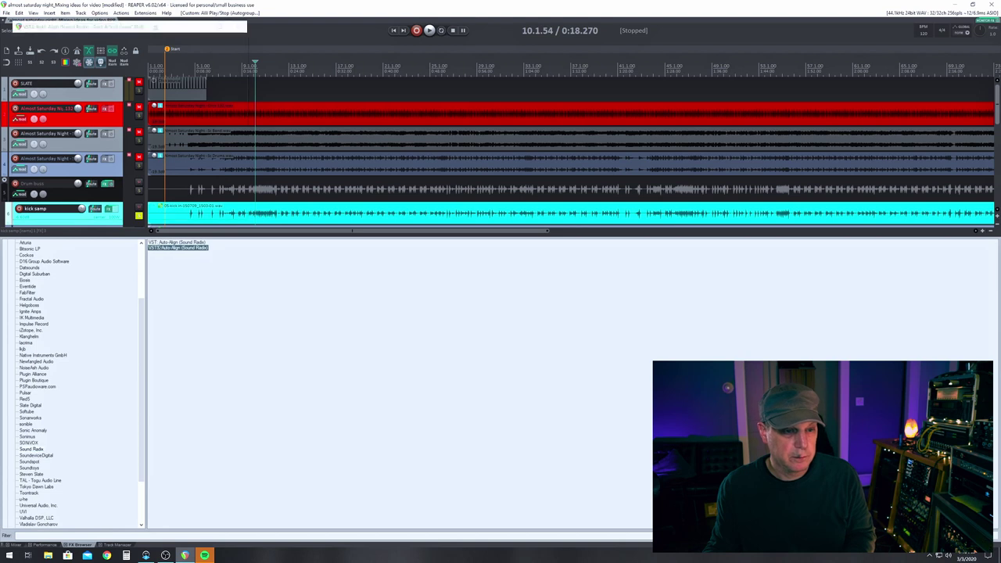
key("space")
left_click_drag(141, 36, 530, 210)
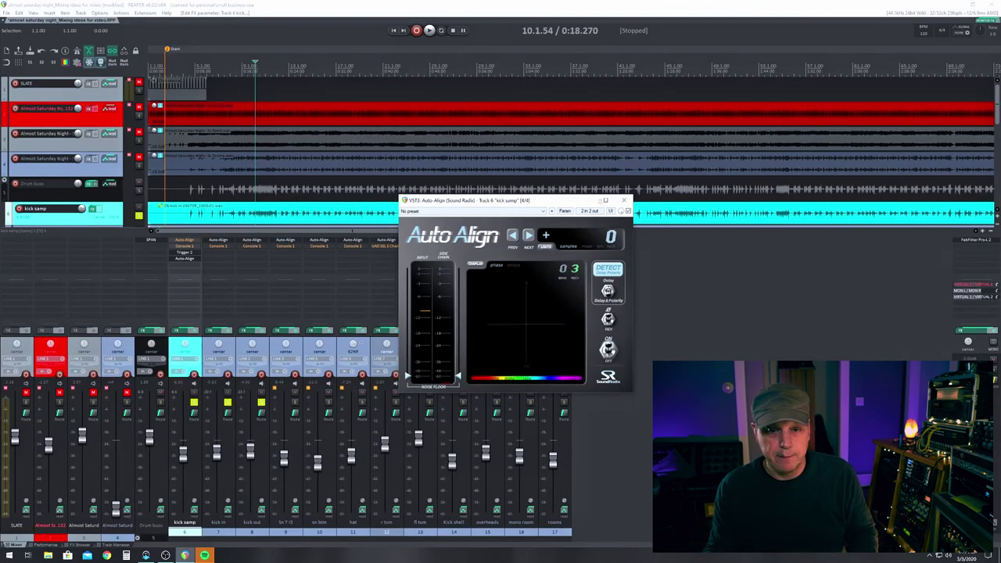
Step: Play the kicks, lower Auto-Align's side-chain noise floor, detect the 225-sample delay, then stop
key("space")
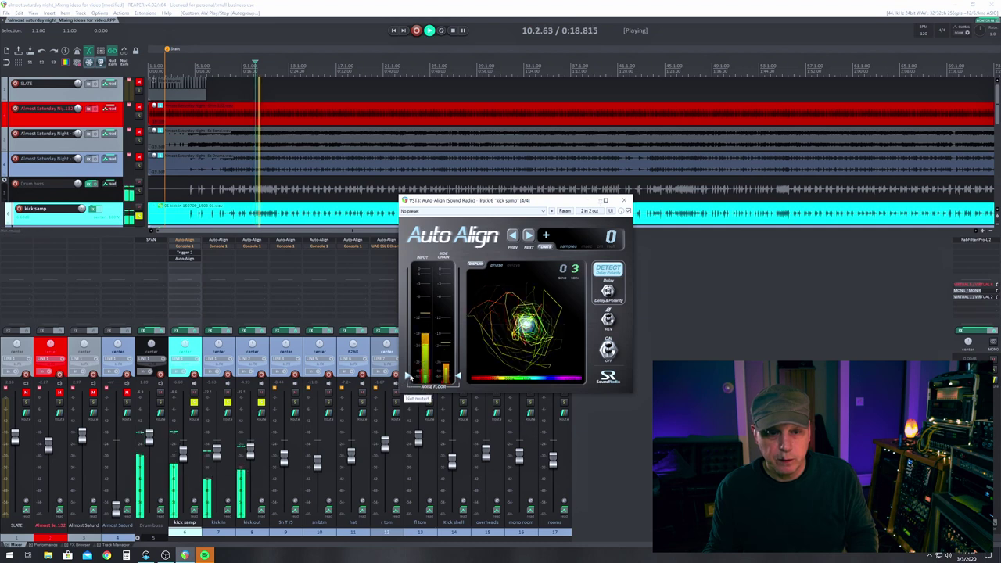
mouse_move(456, 361)
left_mouse_down()
mouse_move(459, 377)
mouse_move(459, 361)
left_mouse_up()
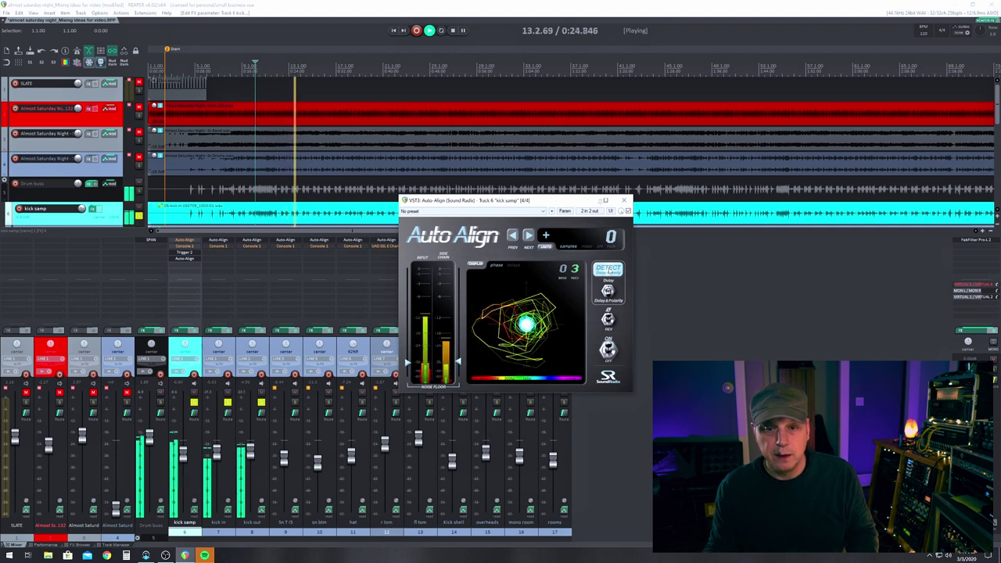
left_click(607, 274)
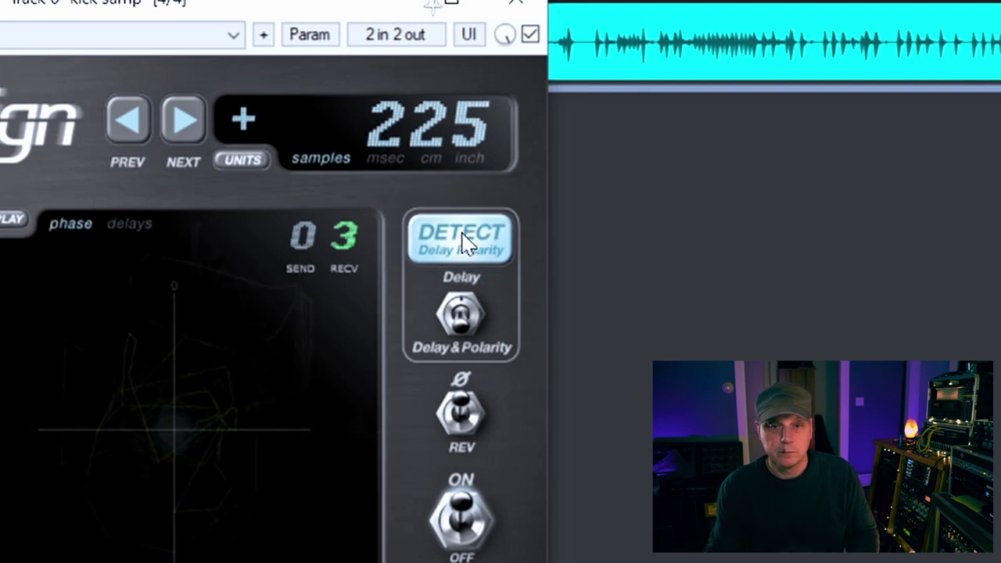
key("space")
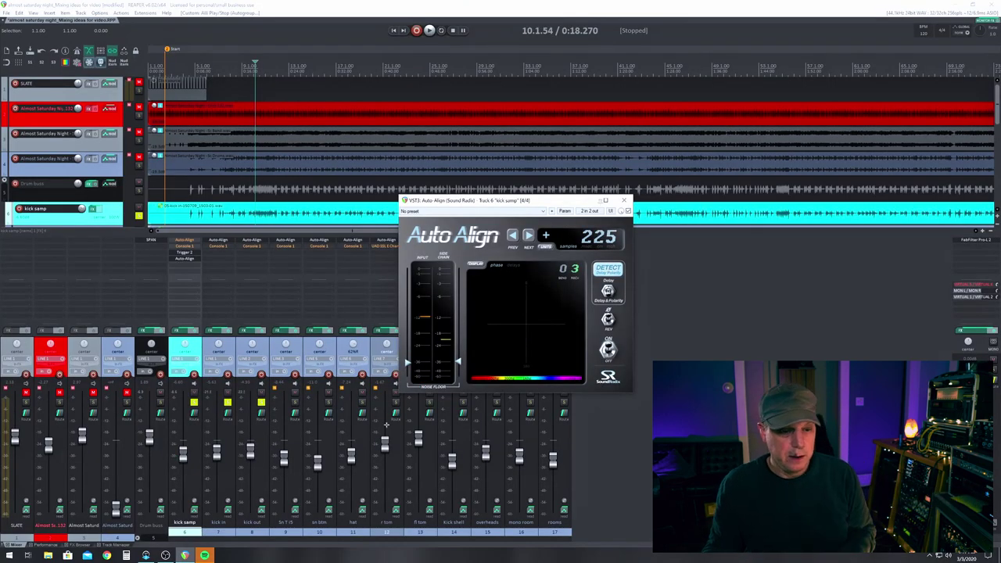
Step: Play the aligned kick samp, adjust its fader, and move Auto-Align off the track strips
key("space")
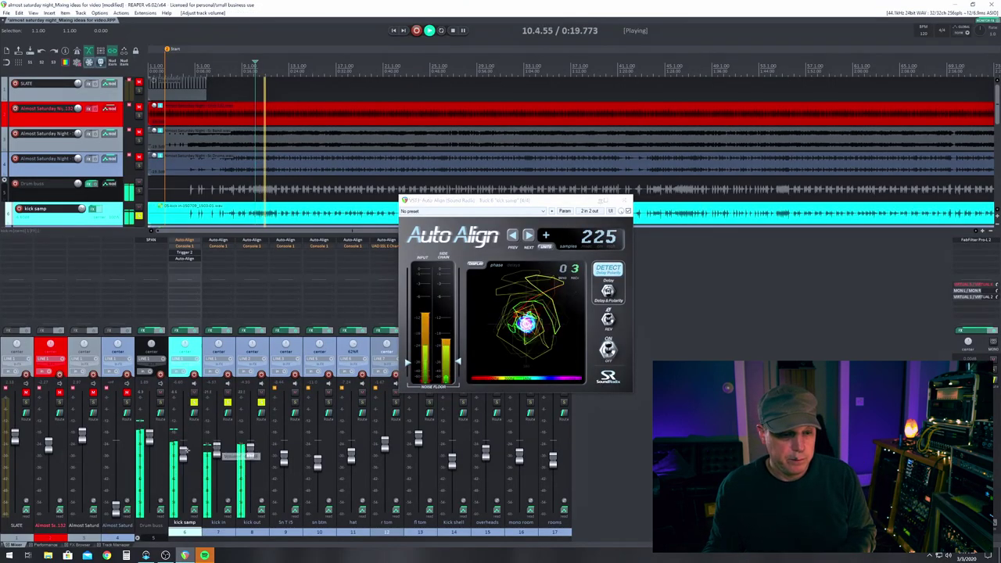
left_click_drag(182, 453, 183, 451)
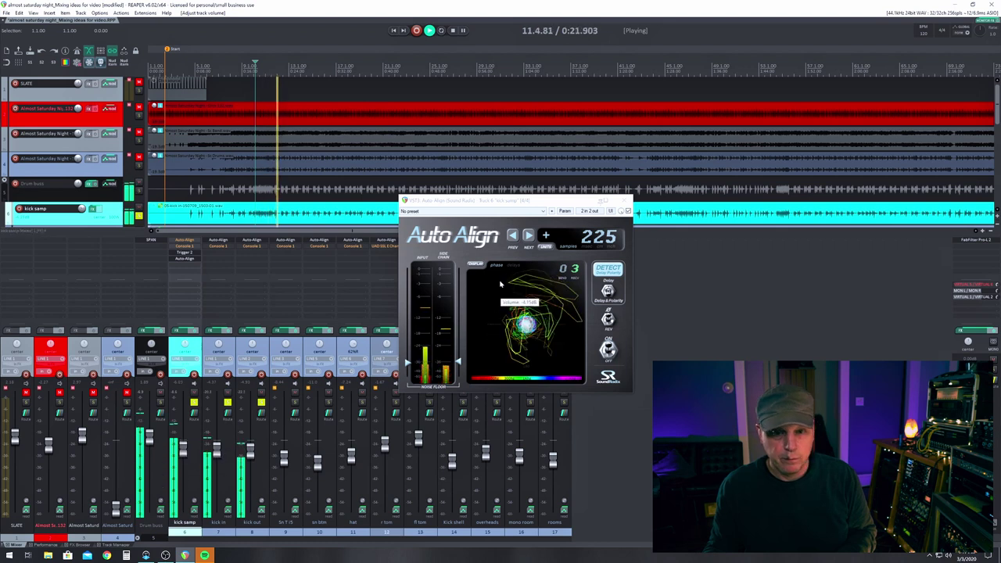
left_click(516, 298)
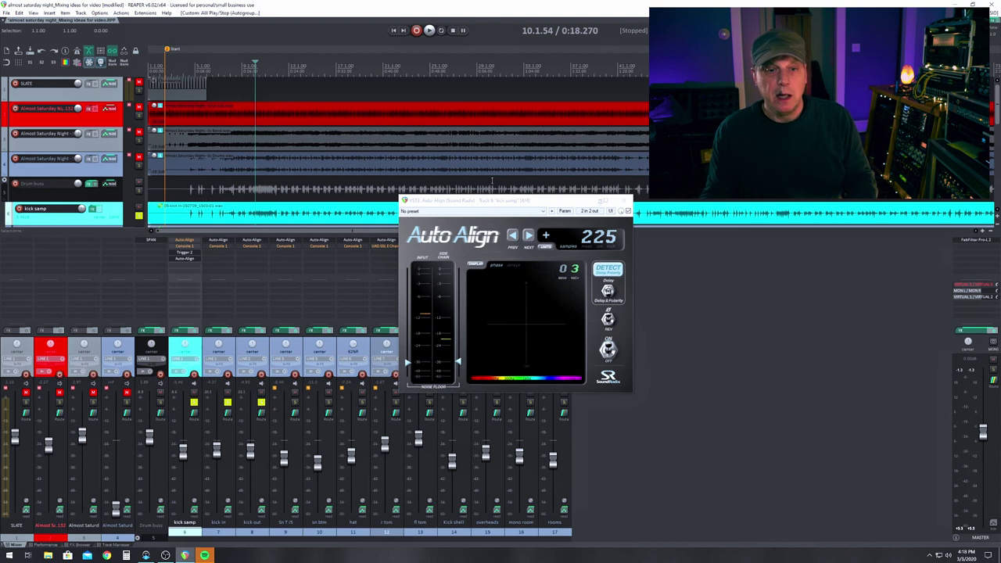
left_click_drag(488, 201, 601, 257)
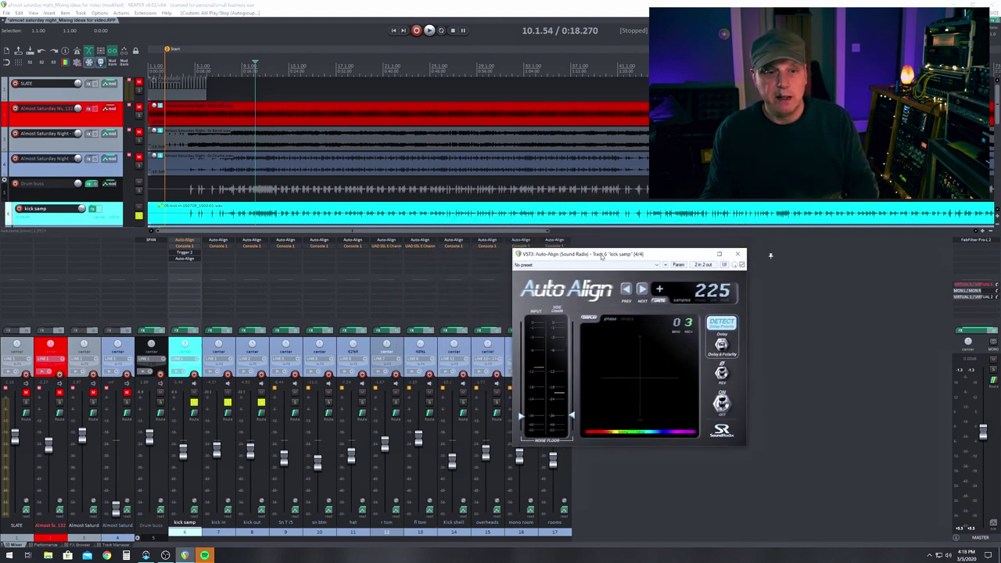
Step: Bypass Console 1 on kick in and kick out, unsolo kick samp, and set kick in to -7.72 dB
left_click(224, 247, "shift")
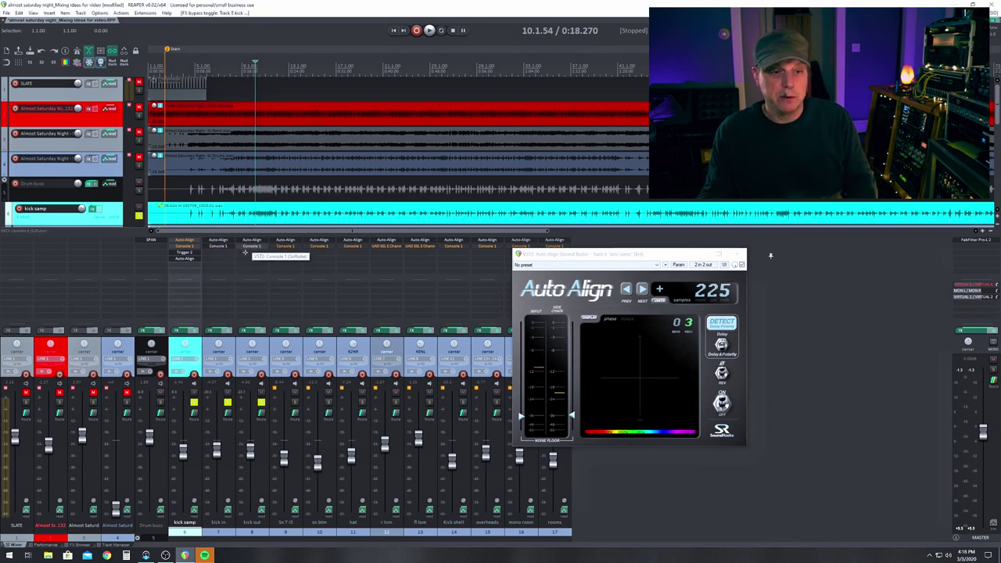
key("F6")
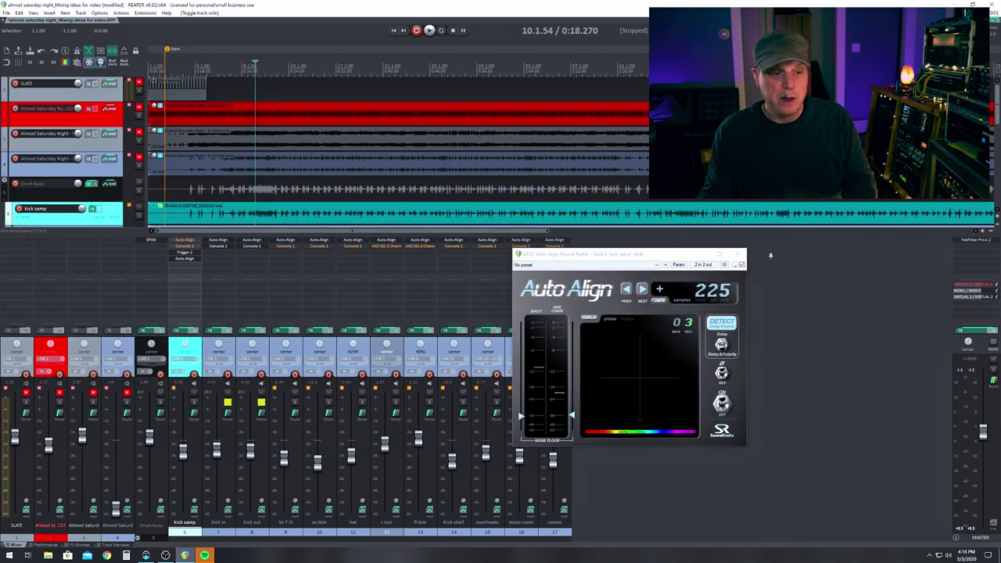
key("Down")
key("space")
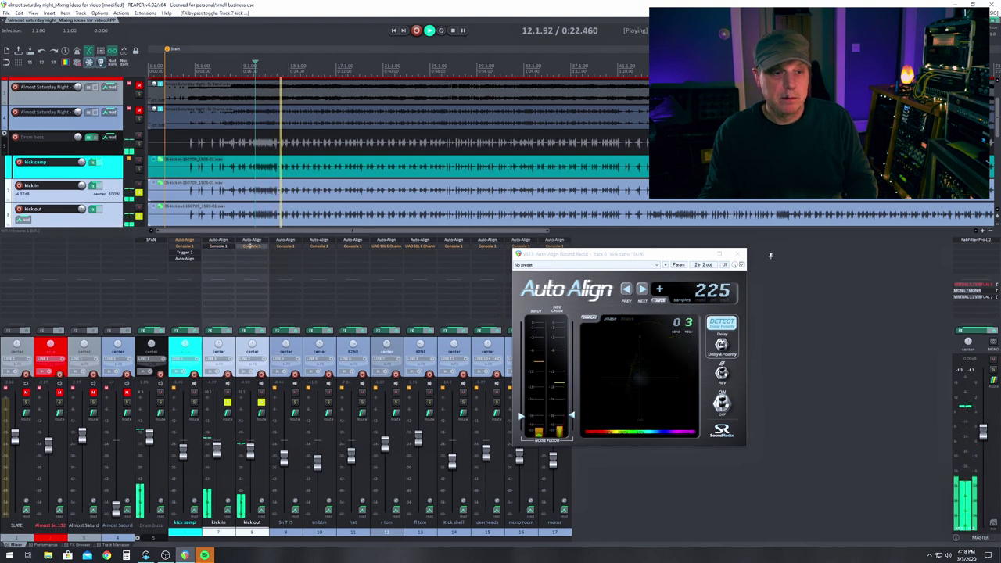
left_click(251, 245)
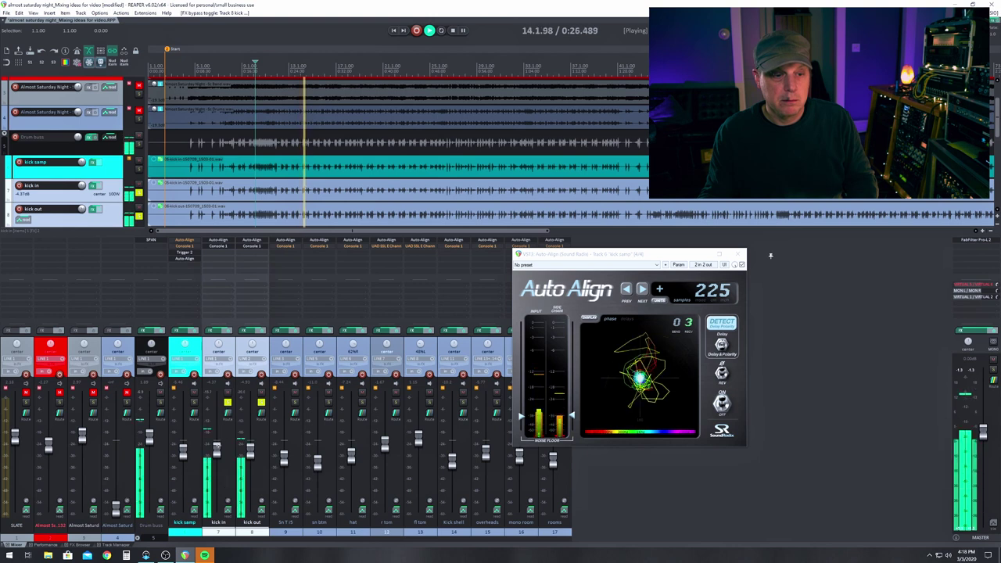
left_click(250, 451)
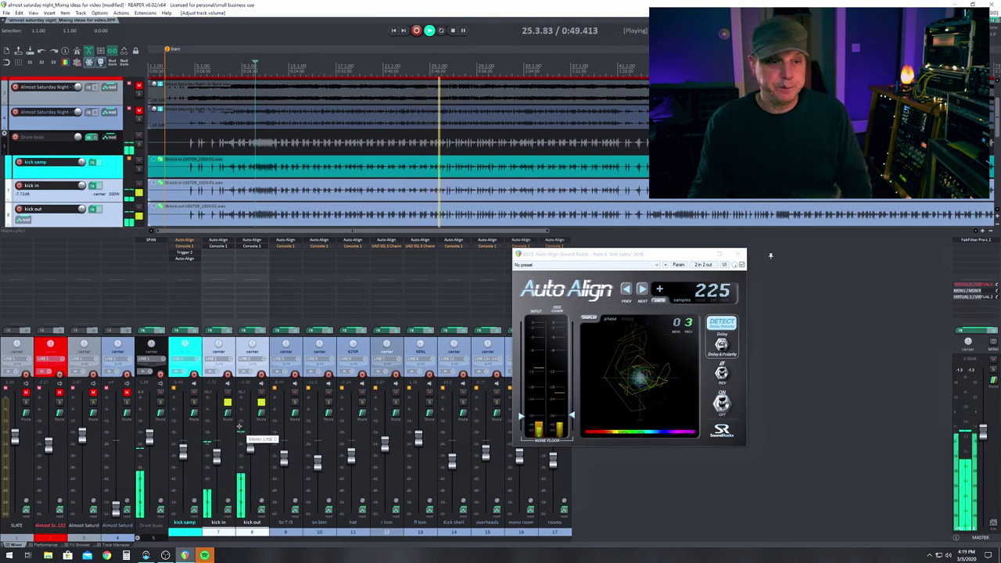
Step: Solo kick samp and compare playback with Auto-Align switched on and off, then toggle solo
key("space")
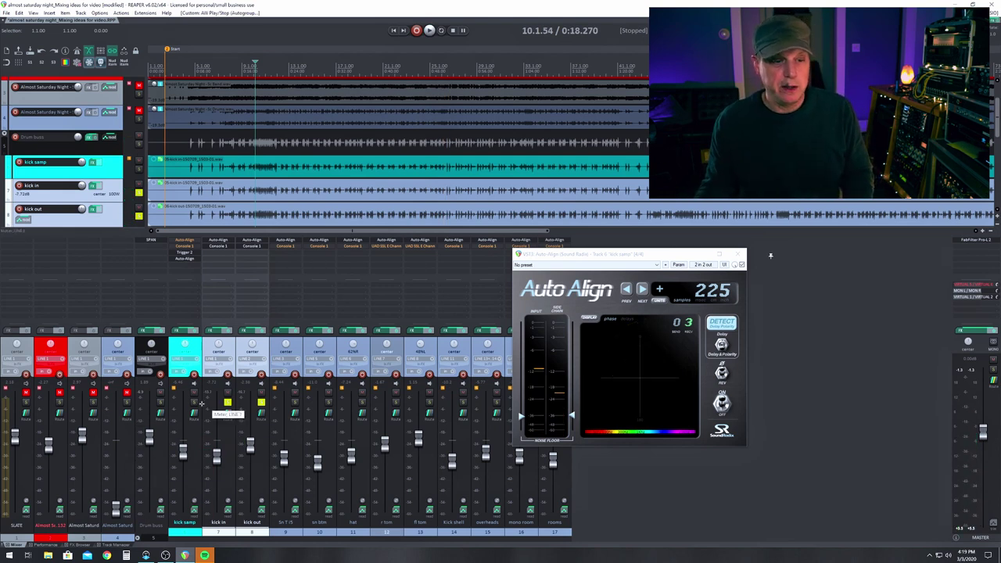
key("space")
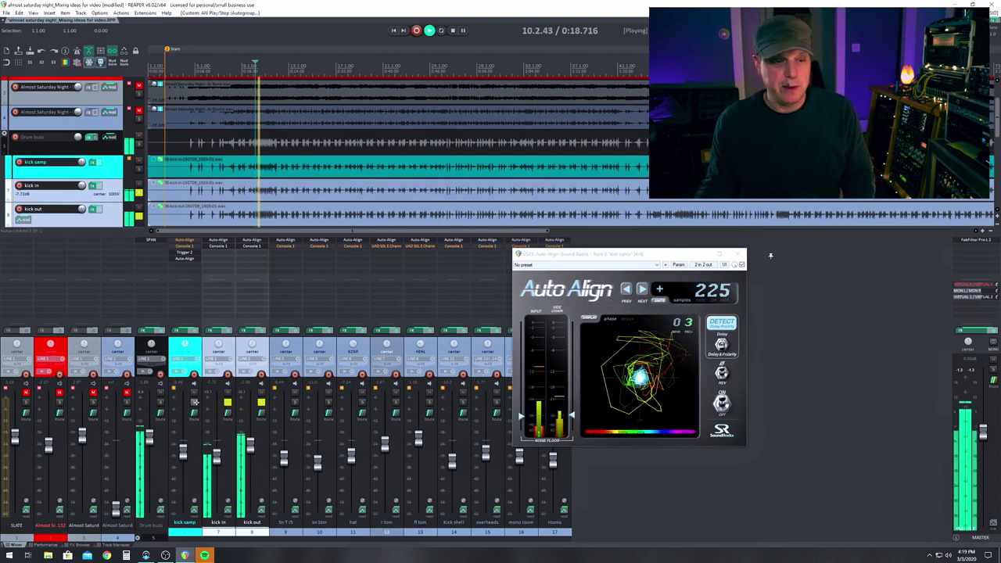
left_click(193, 402)
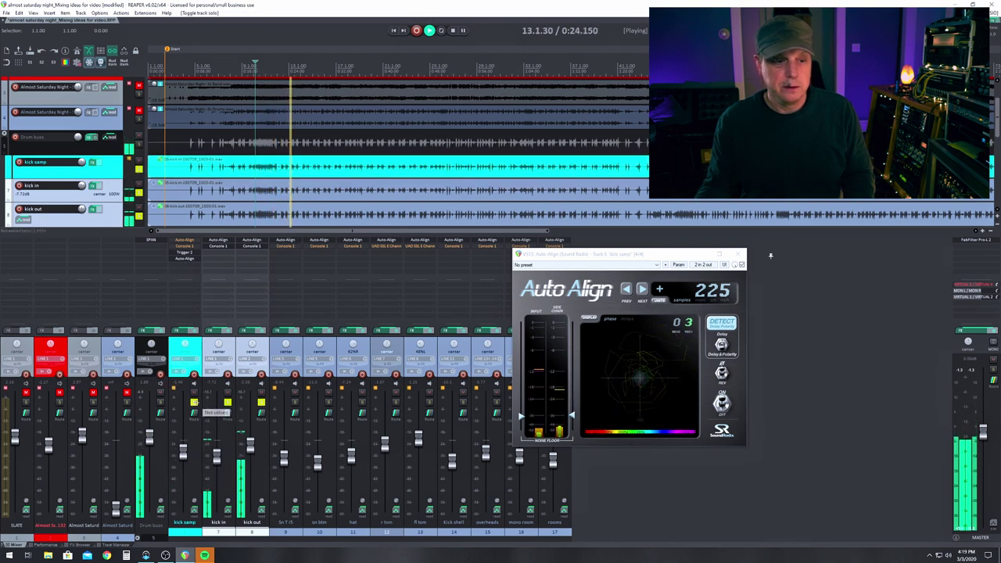
key("space")
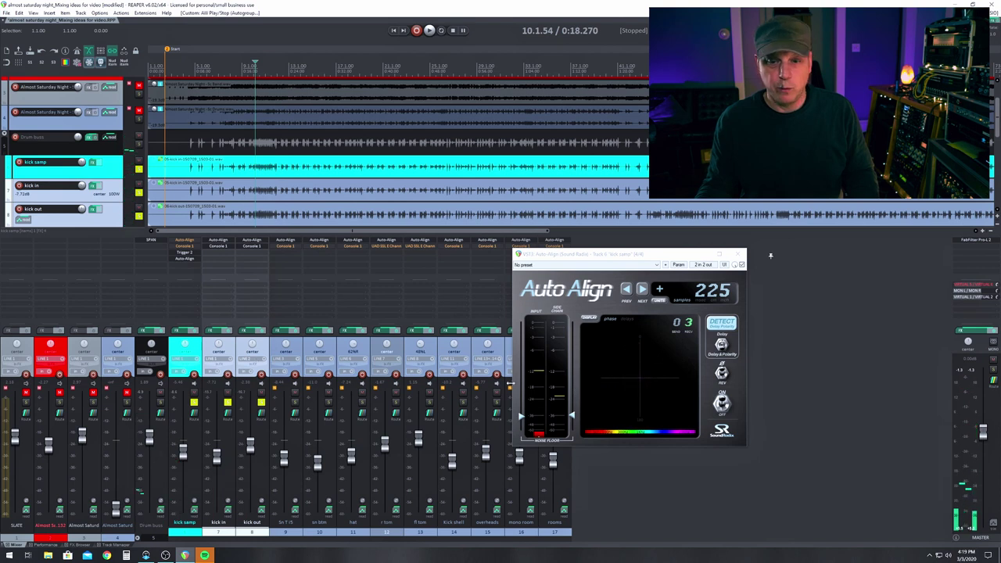
left_click(721, 403)
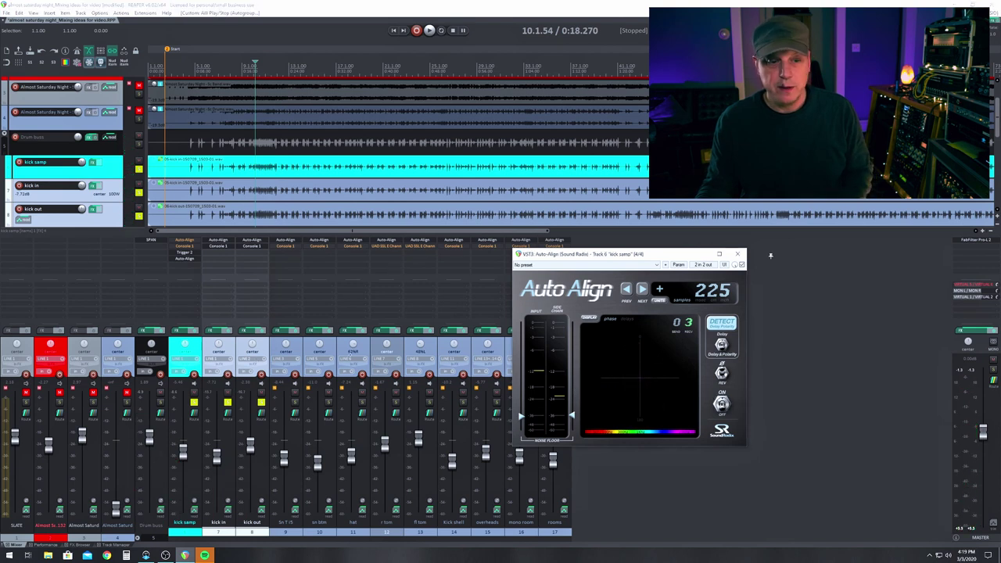
key("space")
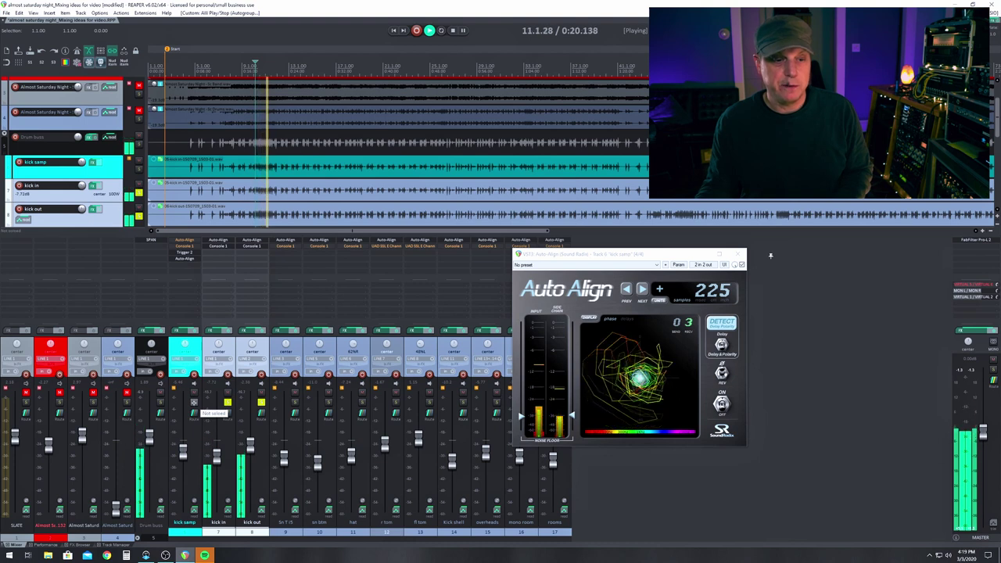
key("F6")
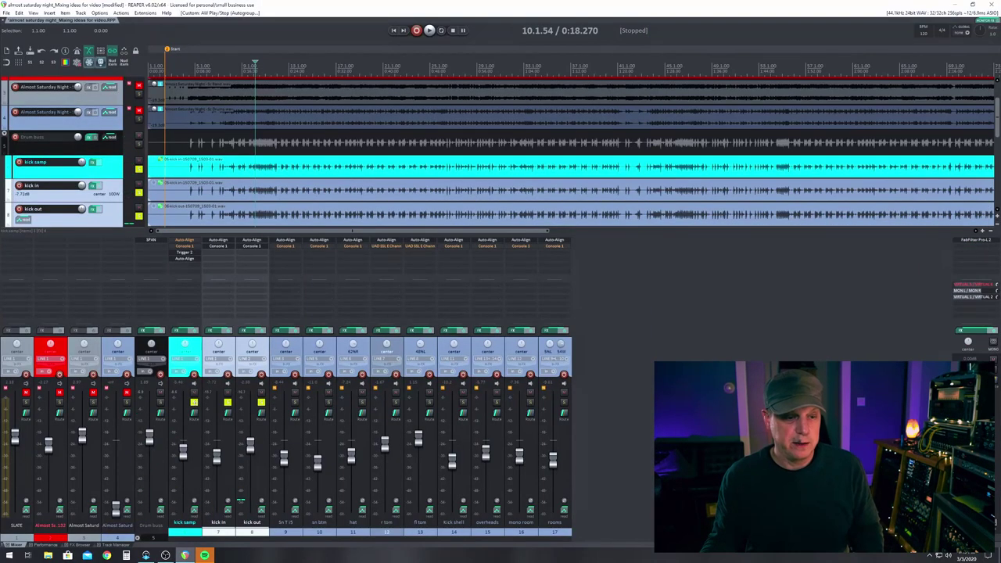
Step: Unsolo all tracks and pull the kick samp fader down to about -8.4 dB
left_click(227, 403, "alt")
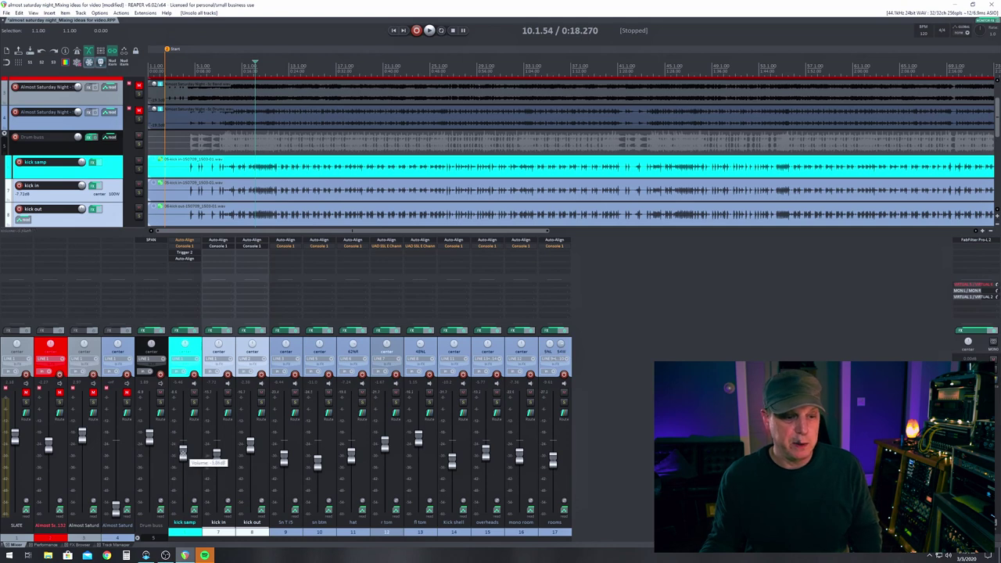
left_click(183, 456)
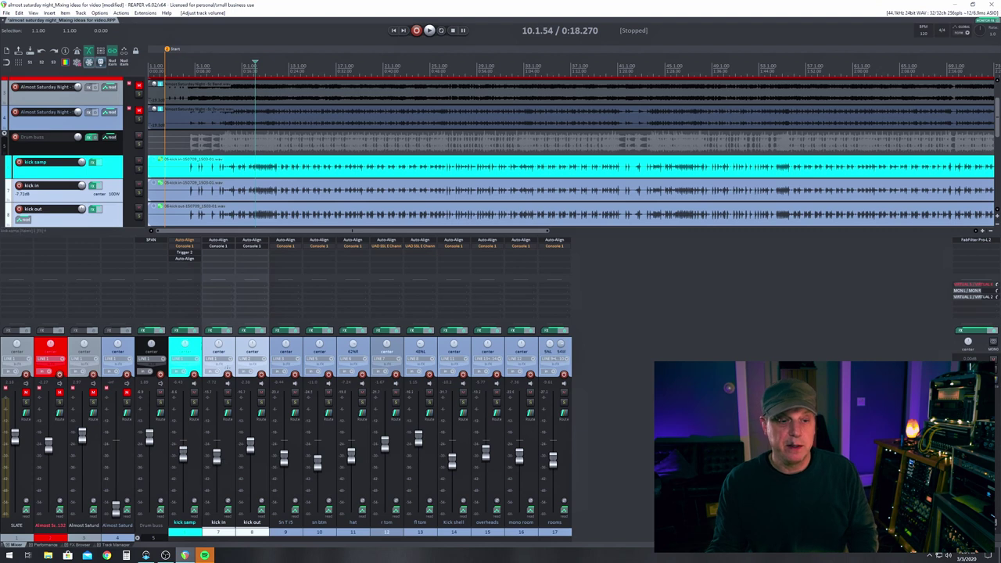
Step: Duplicate the Sn T/S snare track and rename the first copy Sn Samp
left_click(272, 345)
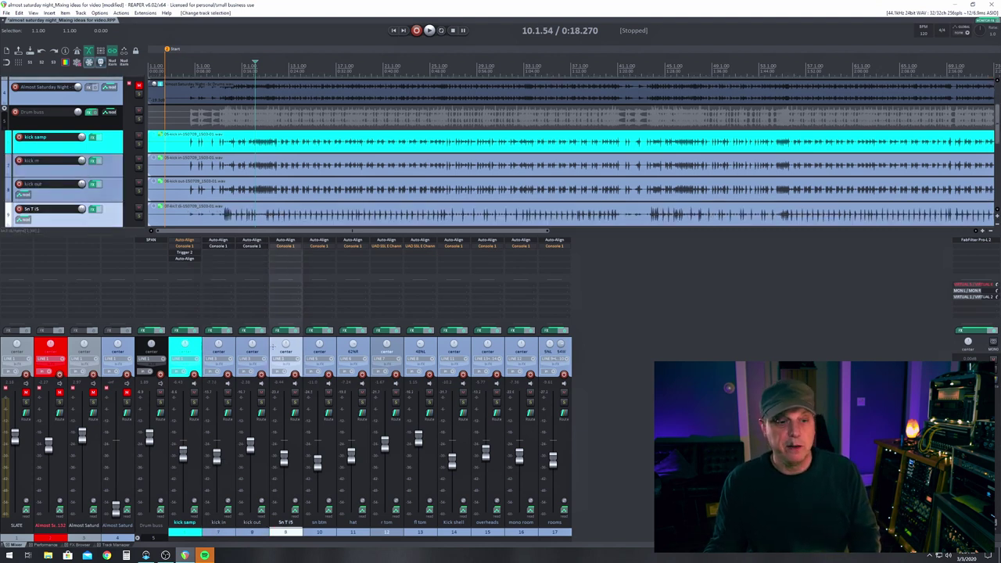
right_click(272, 344)
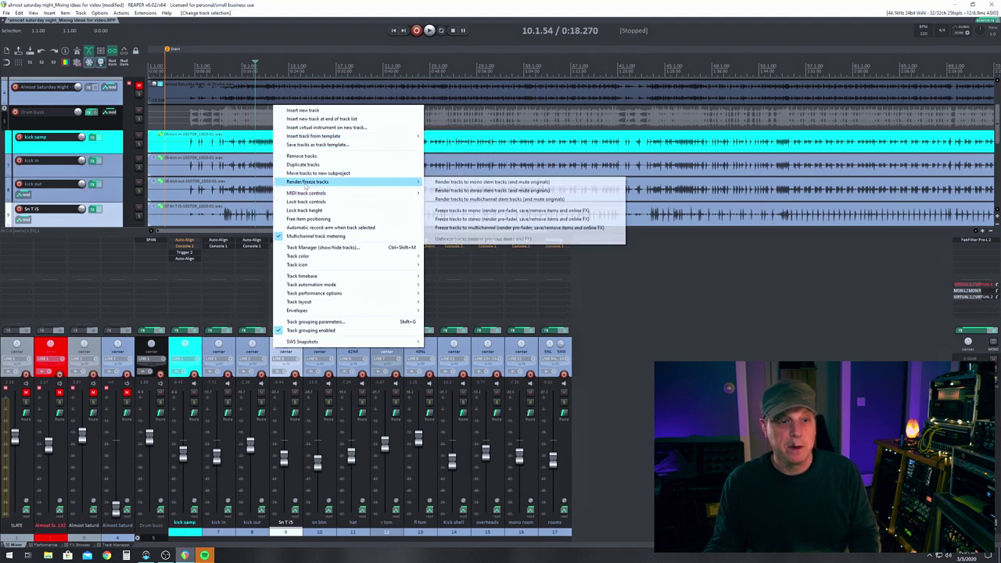
left_click(305, 165)
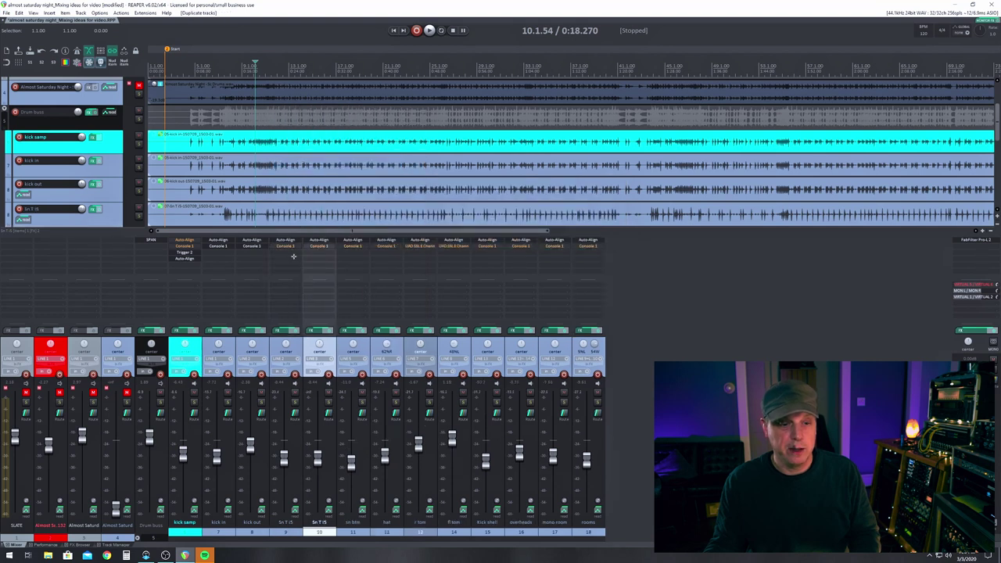
left_click(303, 412)
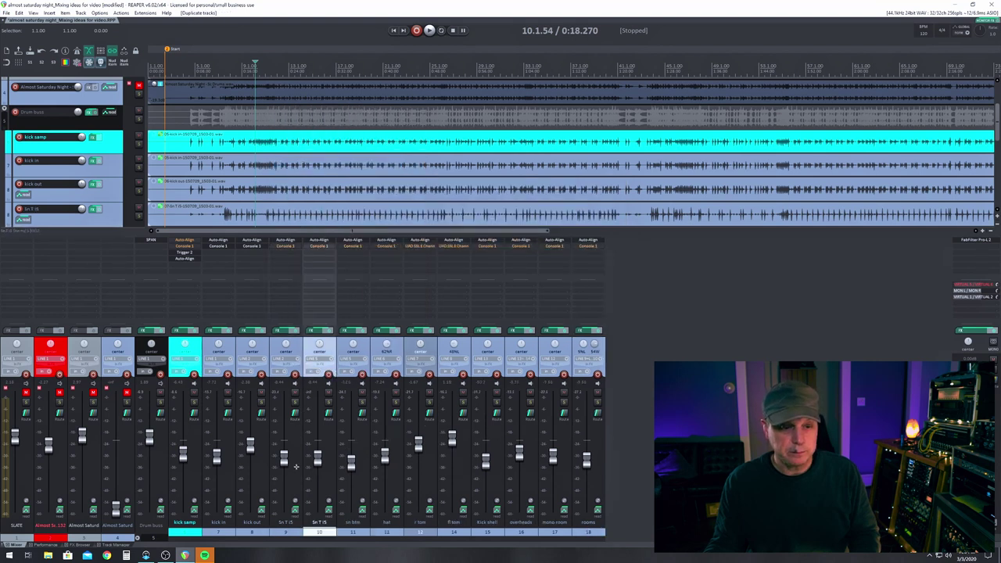
double_click(287, 522)
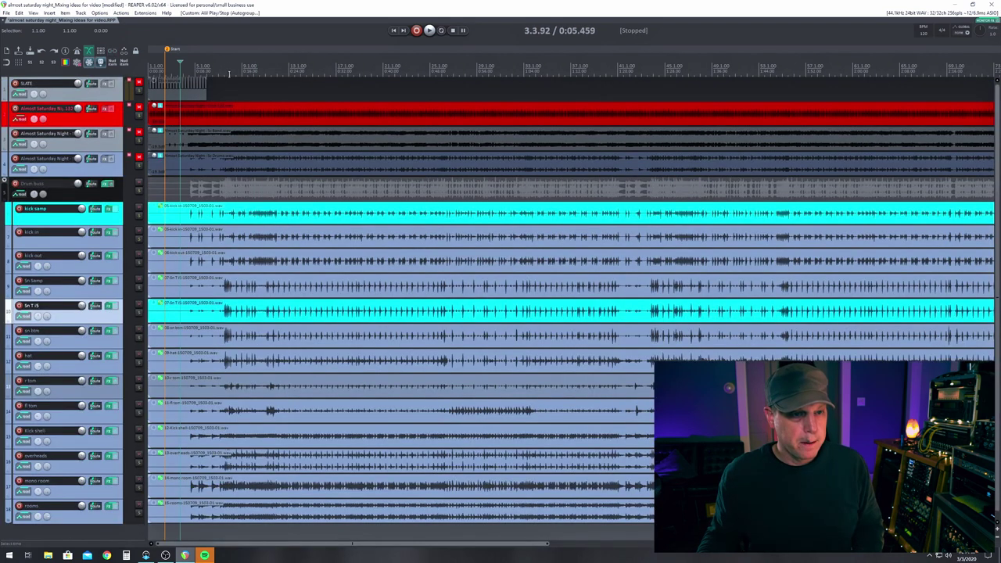
Step: Add Trigger 2 to the Sn Samp track from the mixer and play so it detects snare hits
key("ctrl+m")
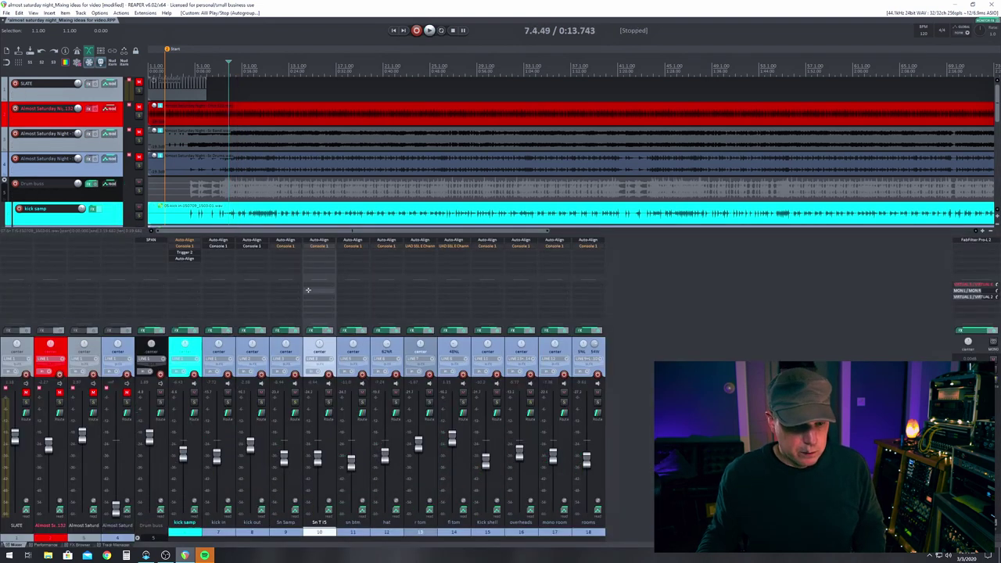
left_click(284, 252)
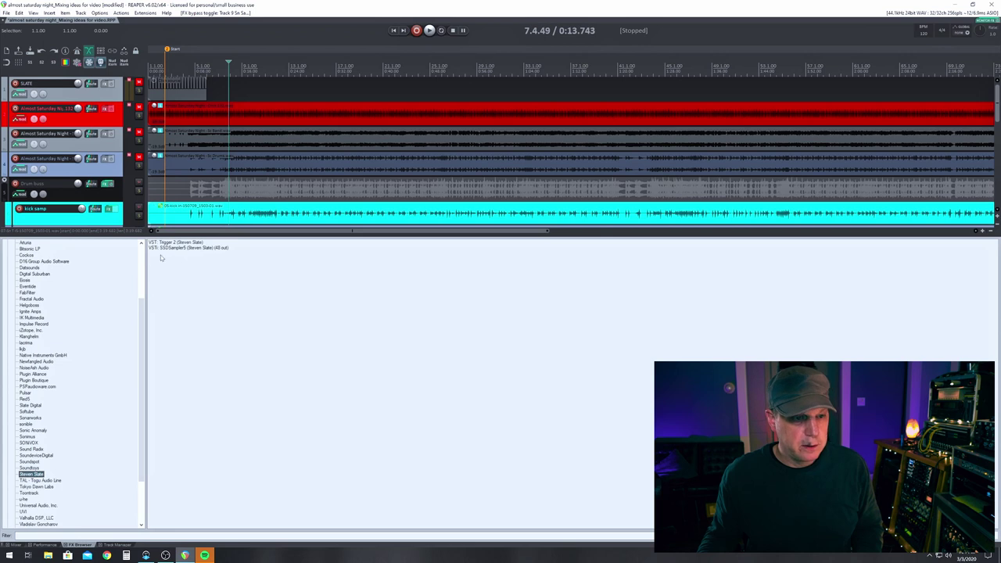
double_click(171, 243)
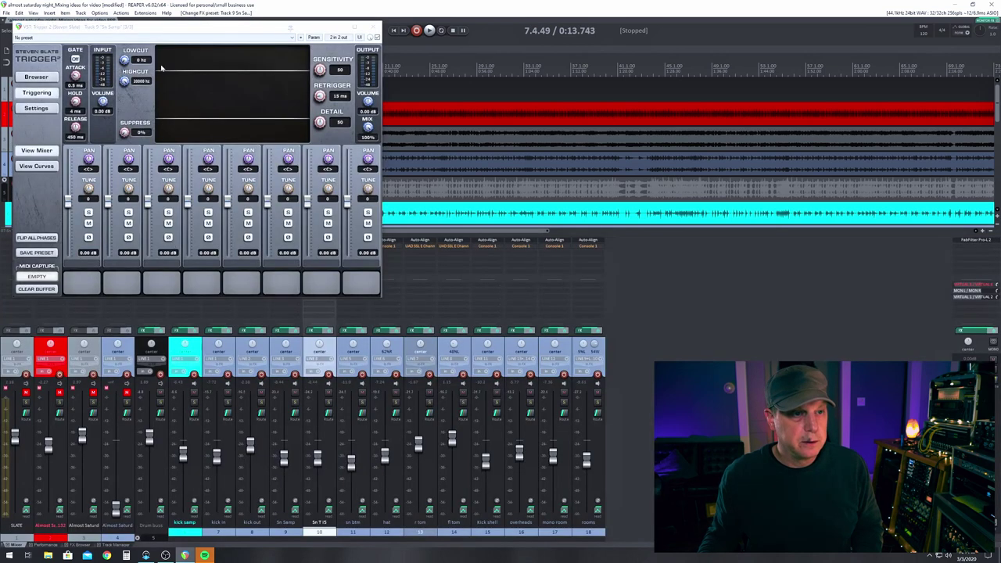
left_click_drag(157, 27, 378, 139)
key("space")
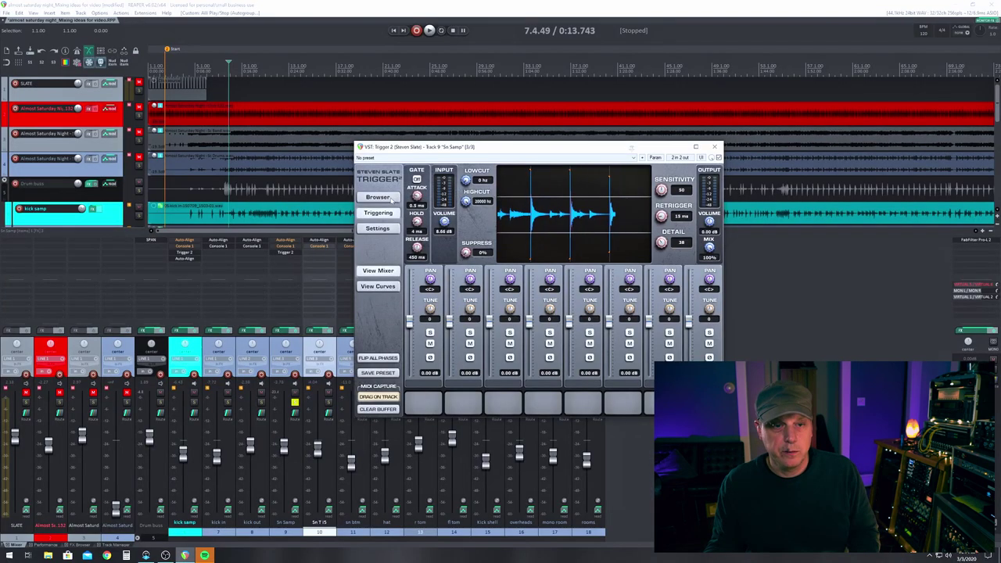
Step: Load Black Beauty DIR, NRG and OH from Trigger2 Deluxe > BB Snare into layers 1–3
left_click(387, 198)
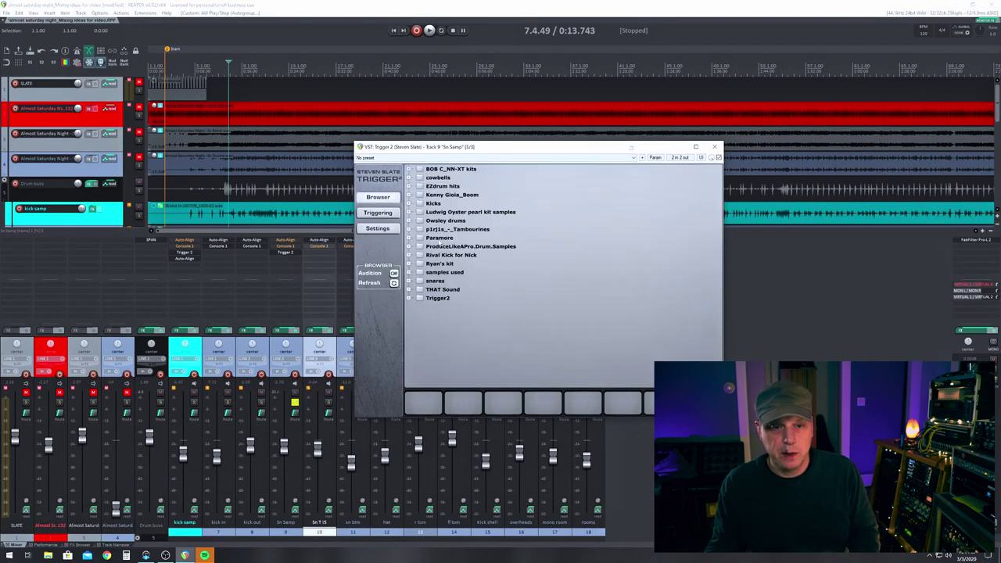
left_click(408, 298)
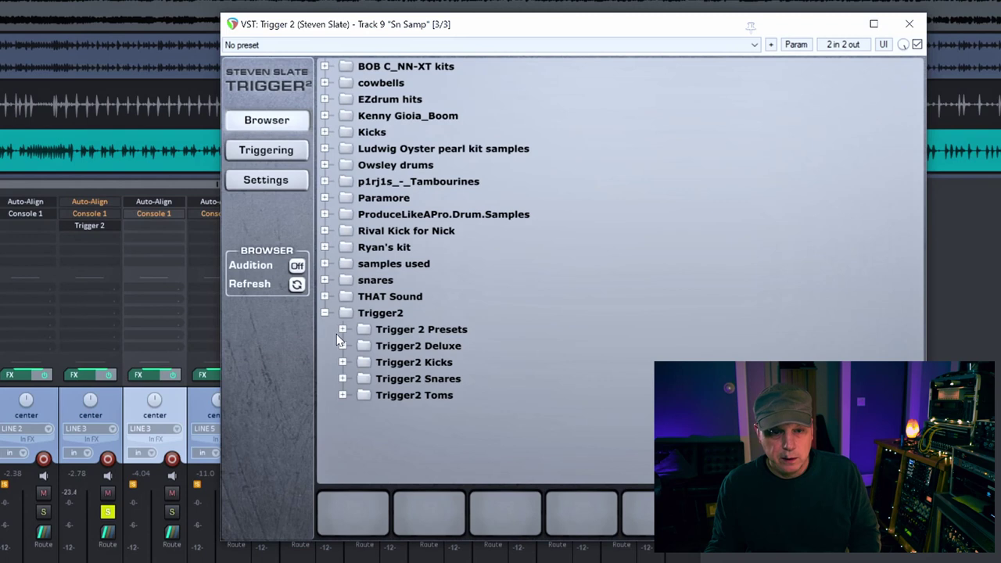
left_click(341, 345)
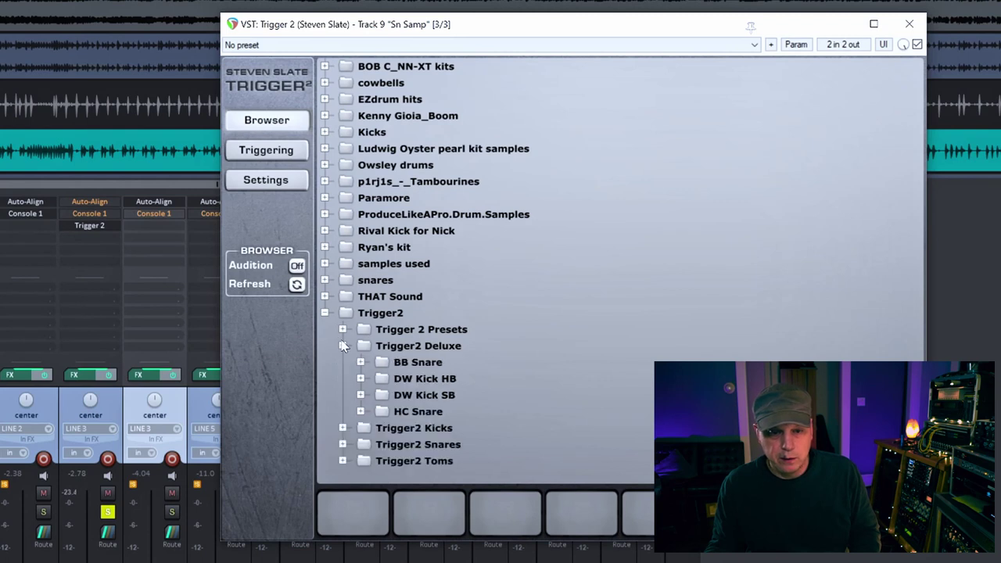
left_click(361, 362)
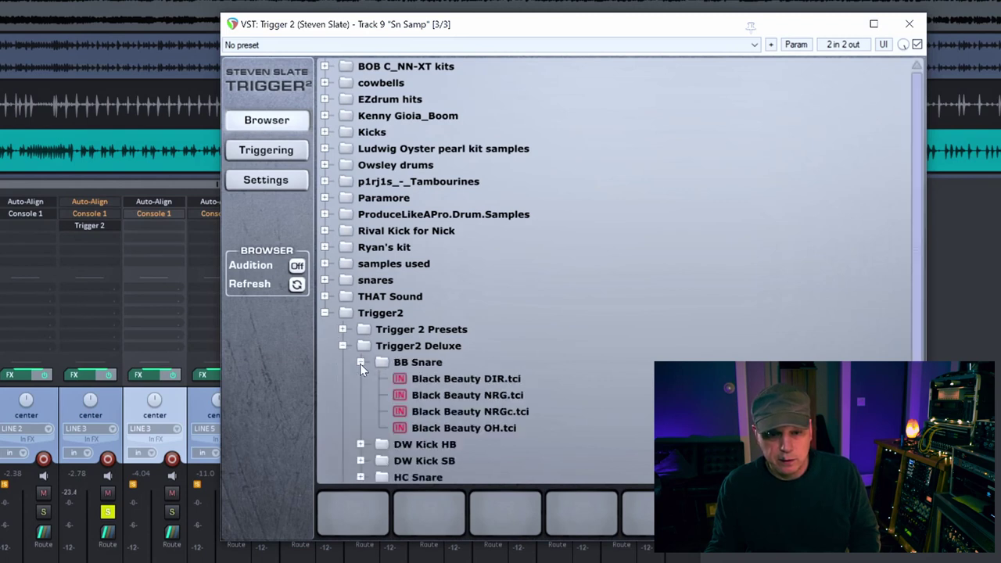
left_click_drag(452, 383, 348, 516)
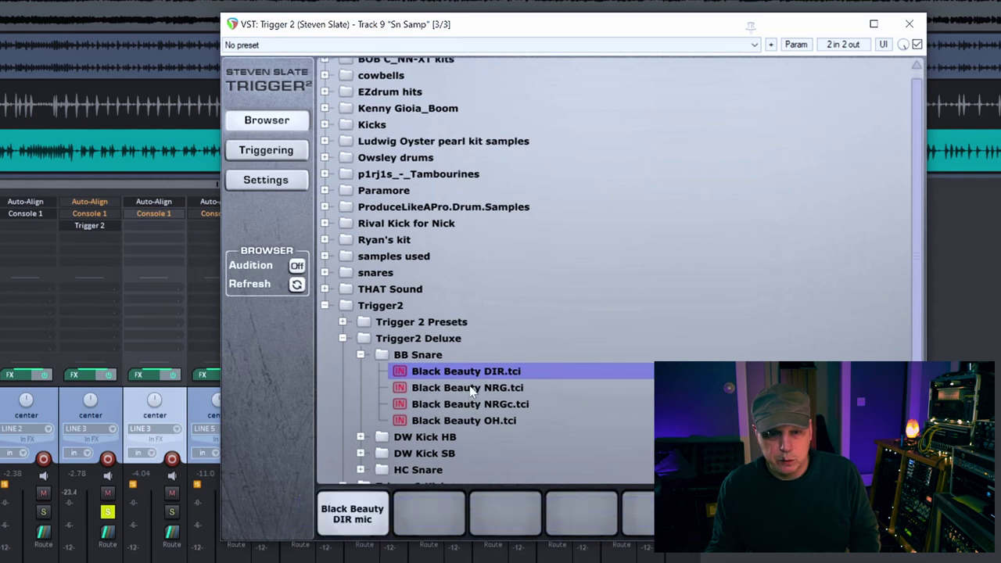
left_click_drag(472, 391, 430, 507)
left_click_drag(474, 392, 504, 514)
left_click(252, 152)
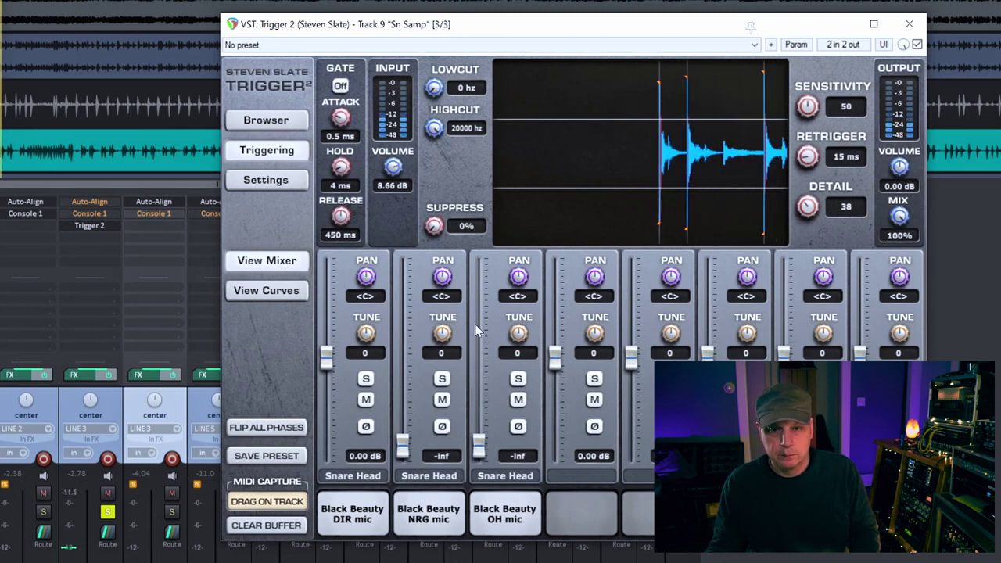
Step: Set Detail 37 and Retrigger 28 ms, raise NRG to -10.57 dB and OH, soloing the OH layer
left_click_drag(819, 215, 810, 211)
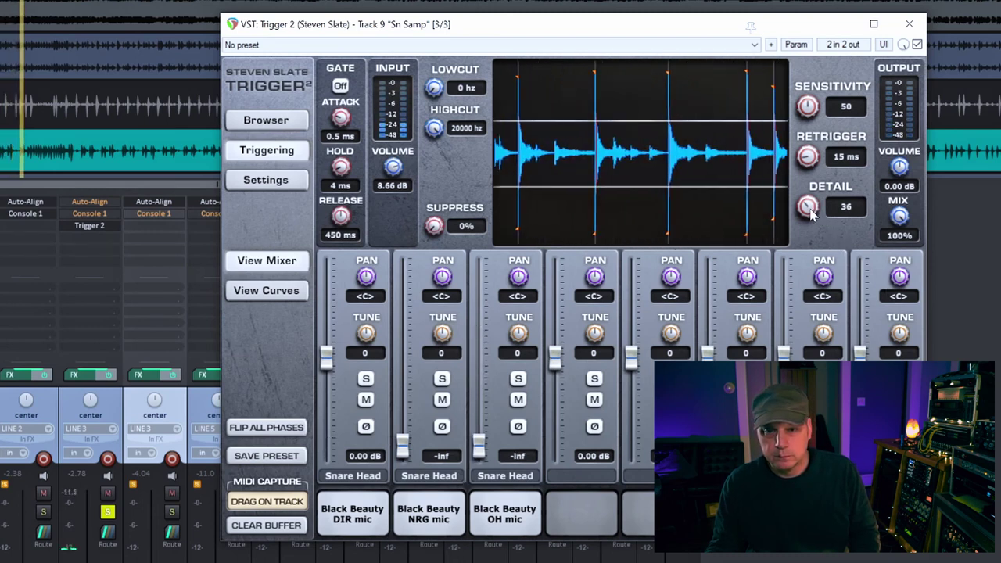
left_click_drag(806, 157, 807, 131)
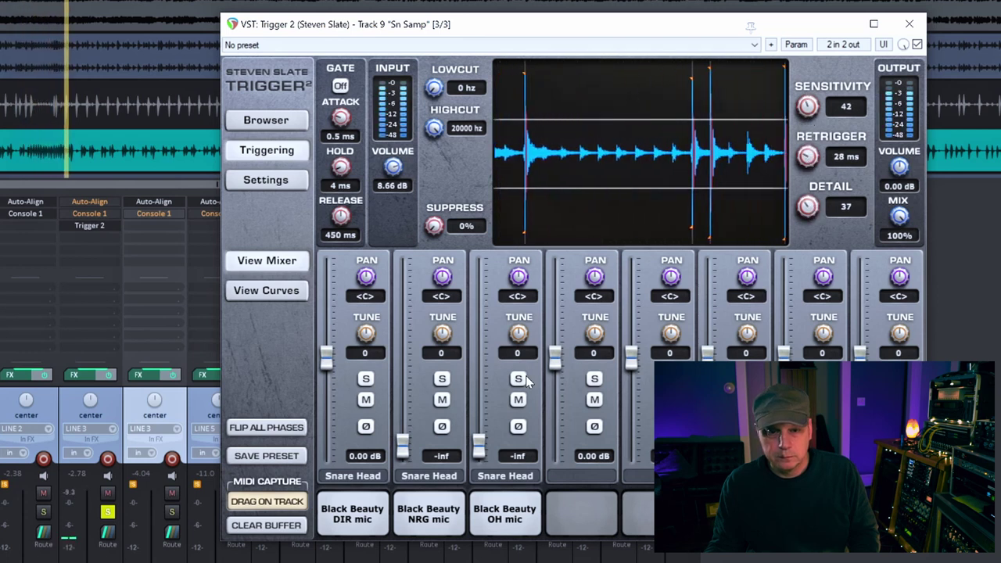
left_click_drag(402, 446, 416, 398)
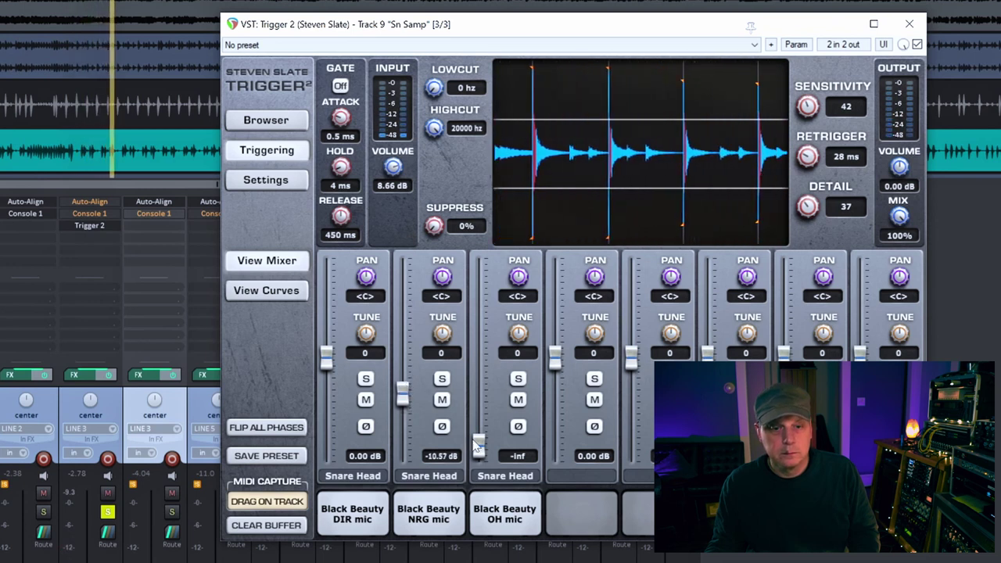
left_click_drag(478, 447, 479, 350)
left_click(519, 380)
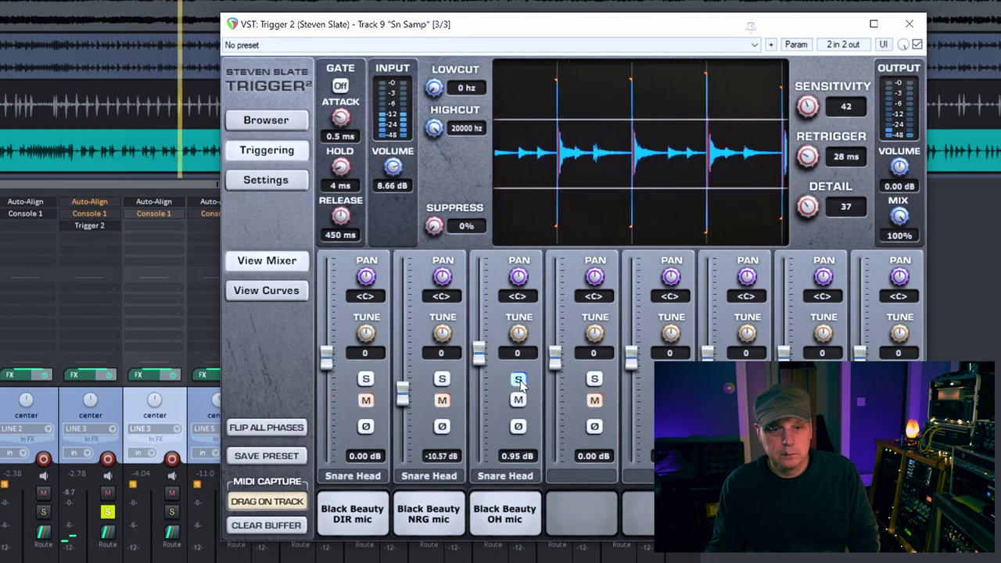
key("F3")
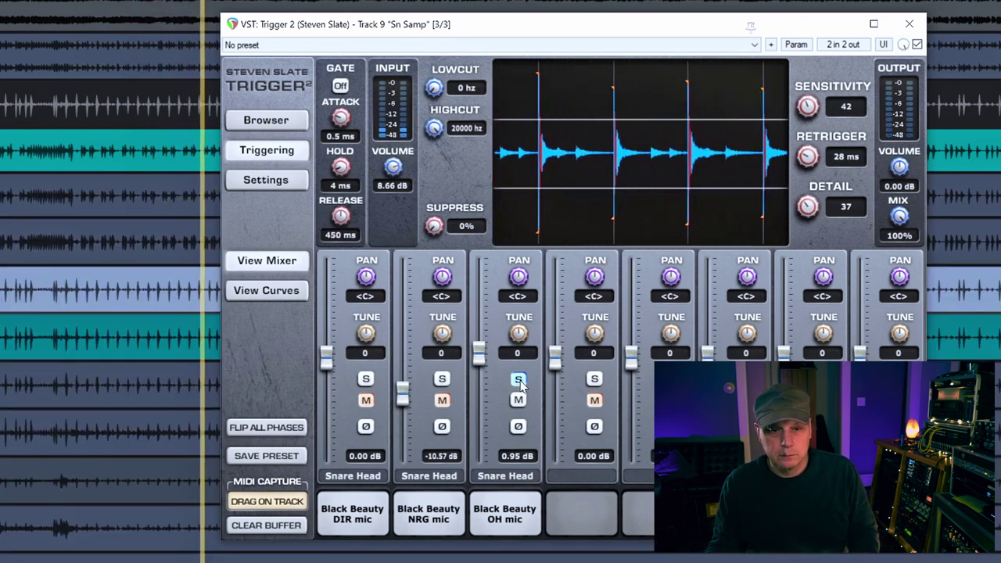
Step: Unsolo OH and reload layer 2 with Black Beauty OH and layer 3 with NRGc
left_click(519, 380)
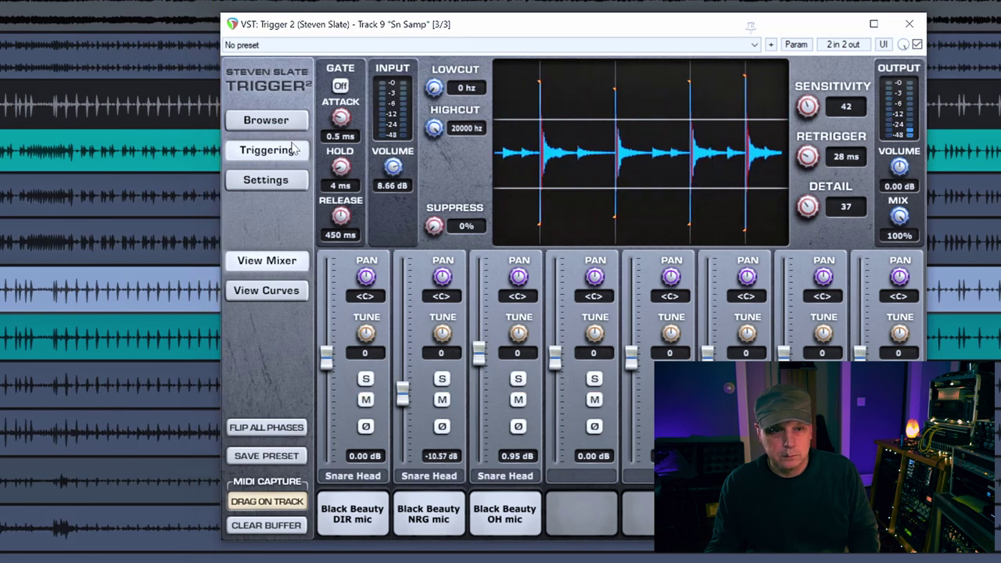
left_click(266, 122)
left_click_drag(483, 381, 430, 513)
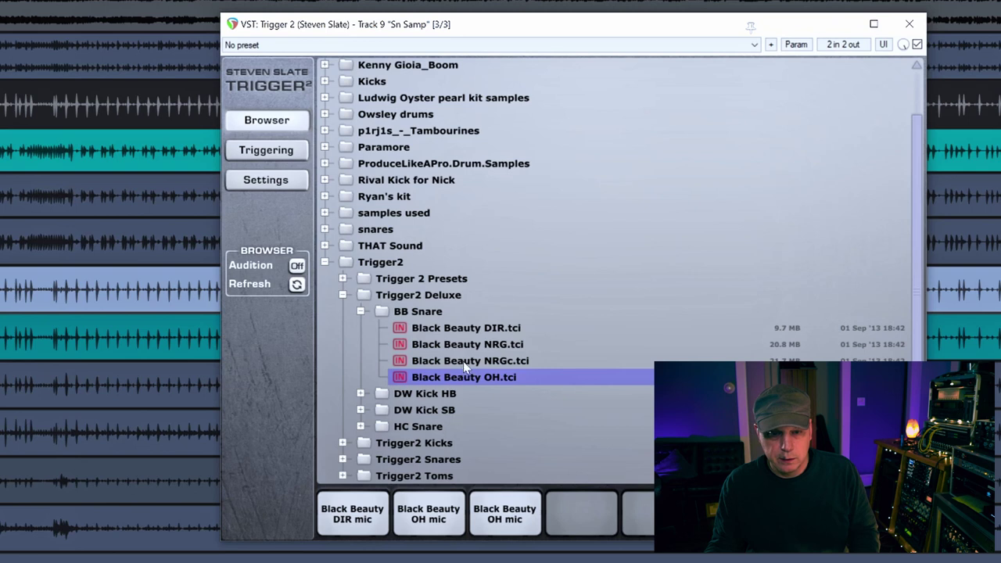
left_click_drag(465, 342, 514, 517)
Step: Blend the new layers under DIR: OH at -14.47 dB and NRGc at -24.01 dB
key("F3")
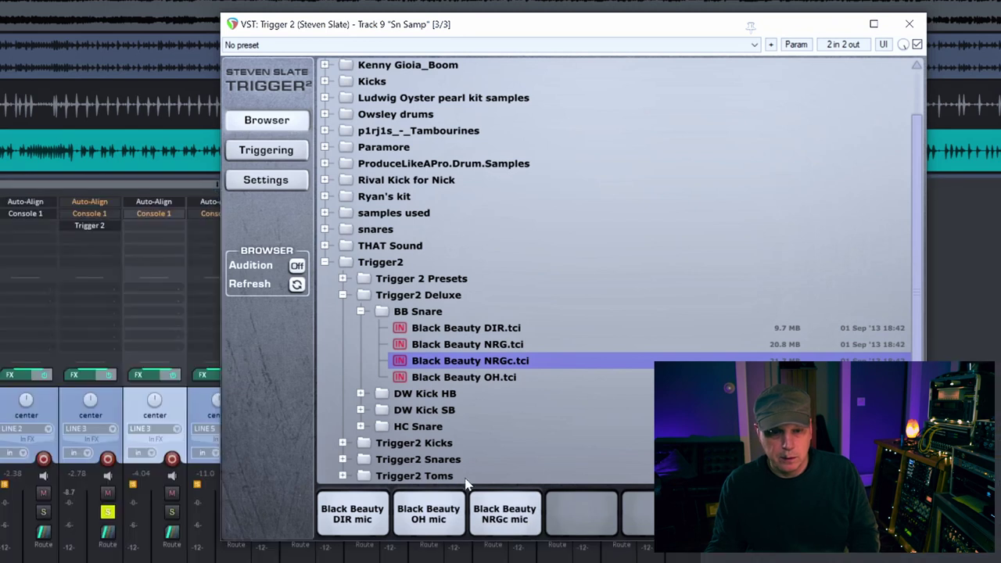
left_click(283, 152)
left_click_drag(482, 355, 481, 376)
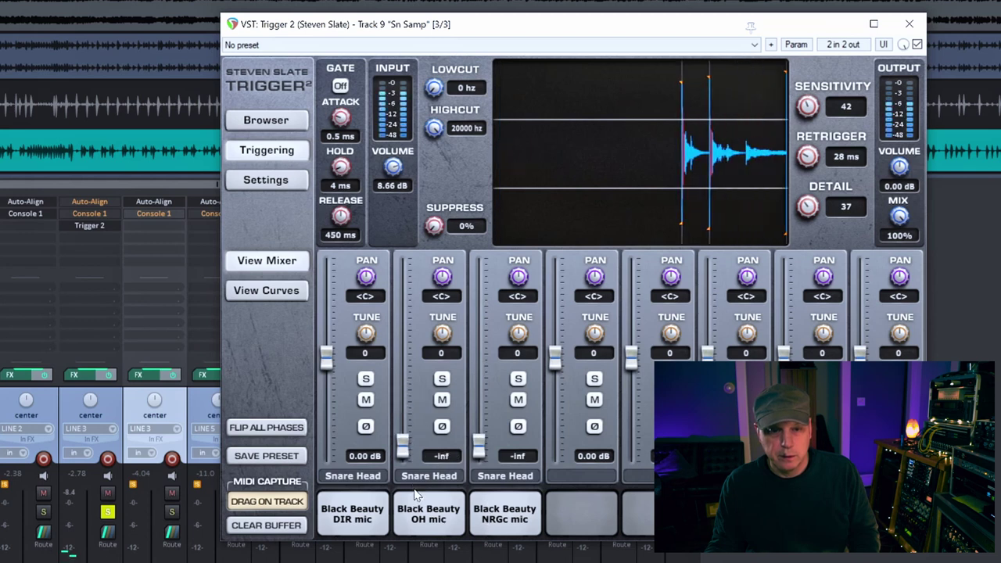
left_click_drag(403, 446, 404, 405)
left_click_drag(474, 446, 480, 414)
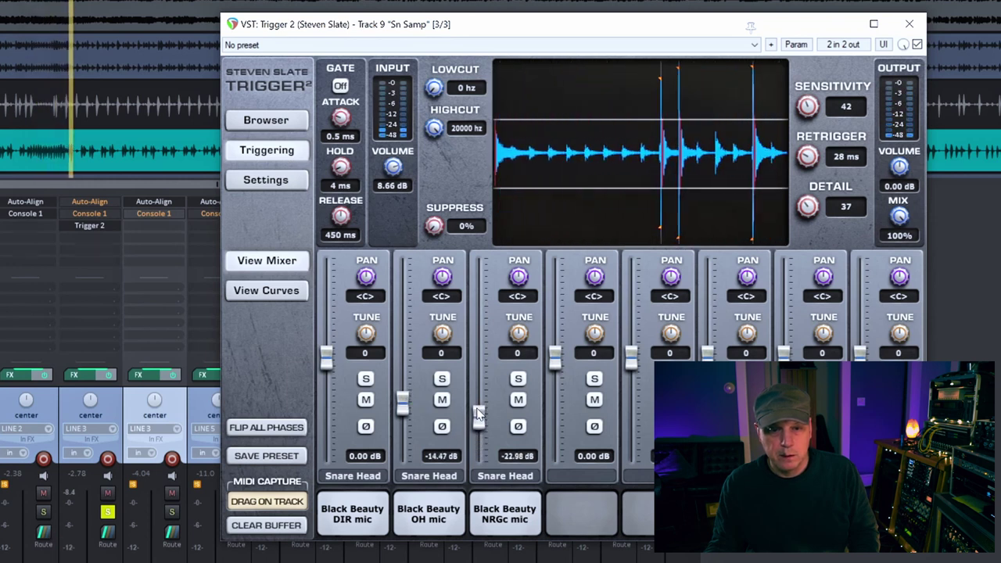
Step: Enable Trigger 2's gate with 26 ms hold and 244 ms release, linking DYN 83 and VEL 70
left_click(288, 290)
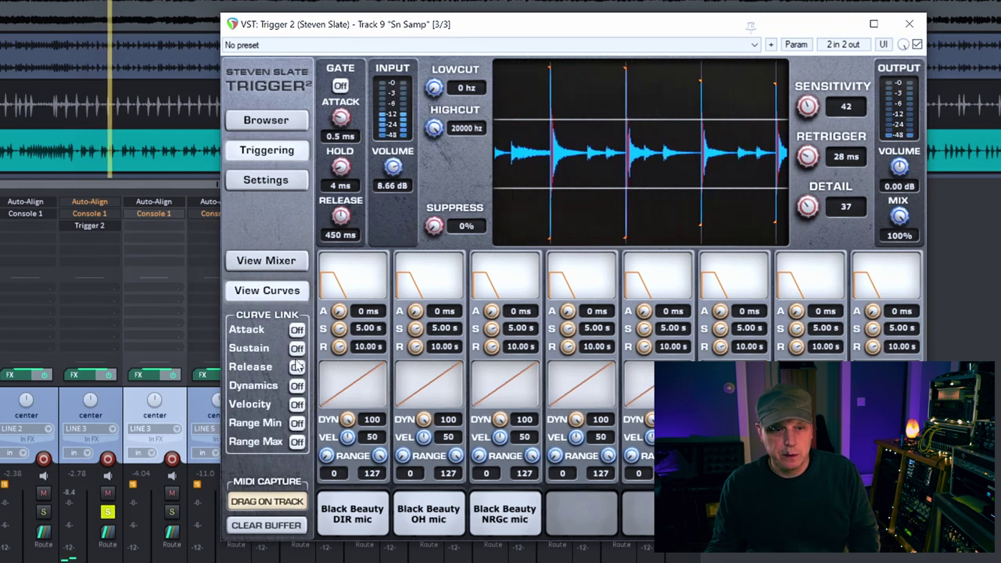
left_click(296, 386)
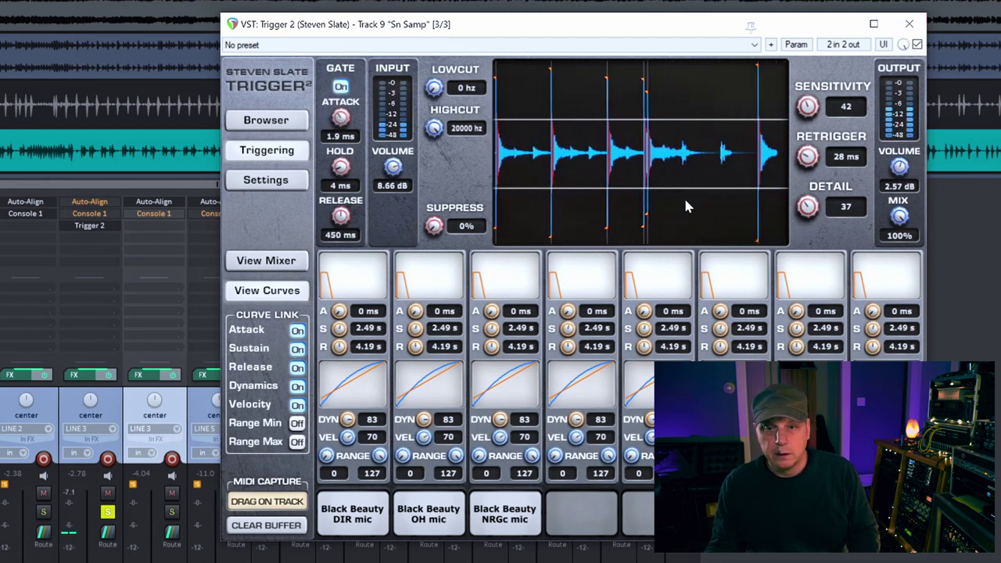
left_click_drag(340, 117, 340, 168)
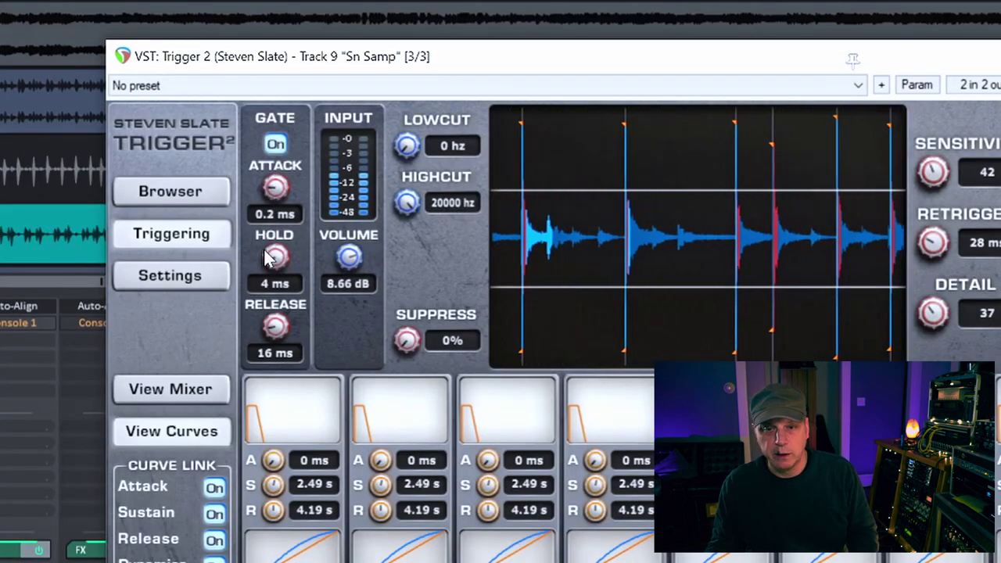
left_click_drag(274, 258, 279, 263)
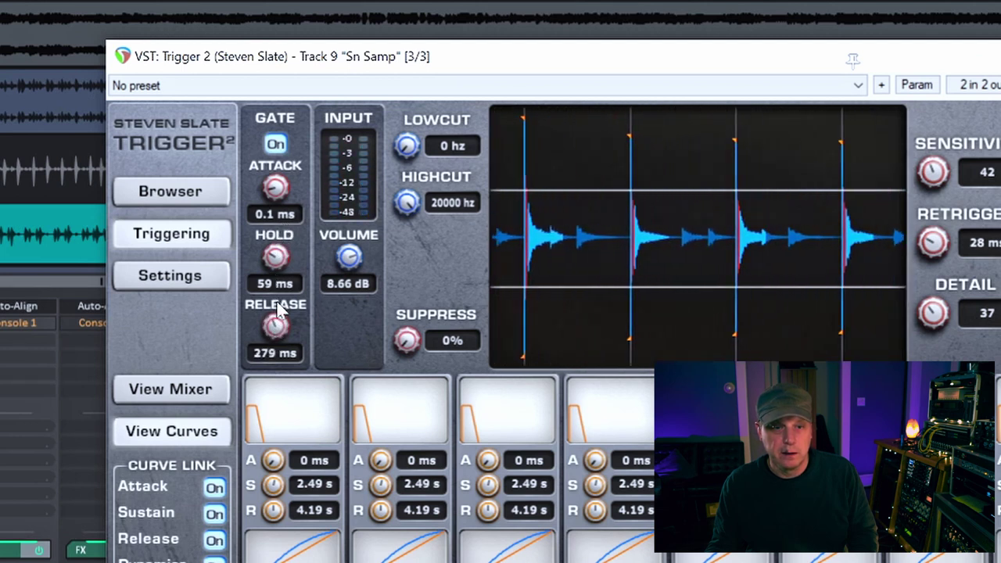
left_click_drag(280, 246, 280, 282)
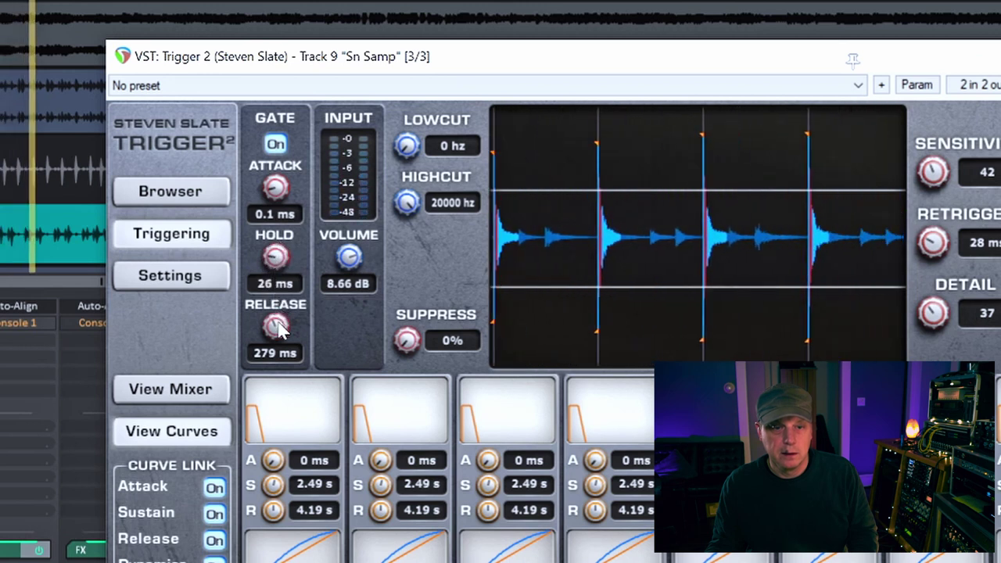
left_click_drag(275, 324, 279, 322)
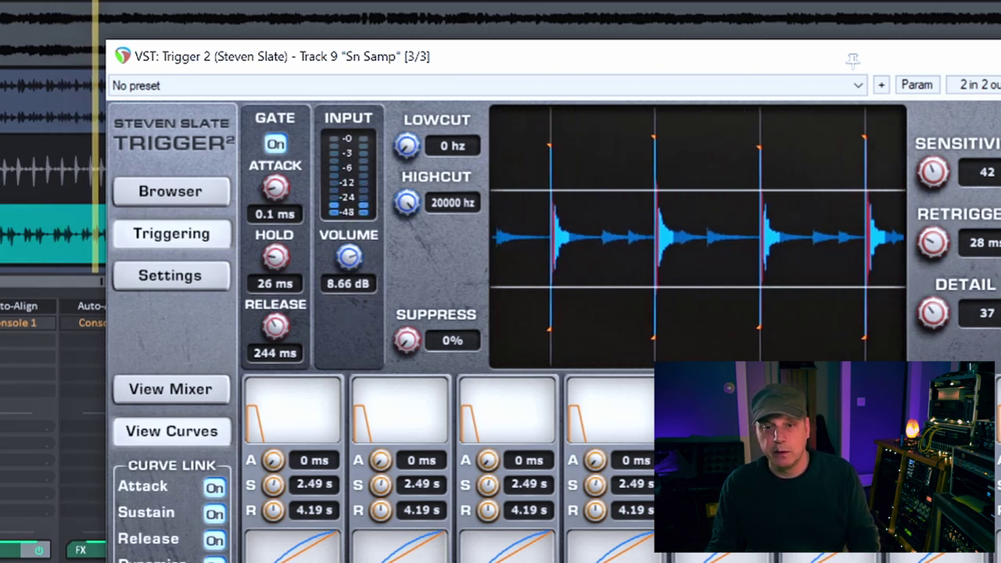
key("Escape")
key("space")
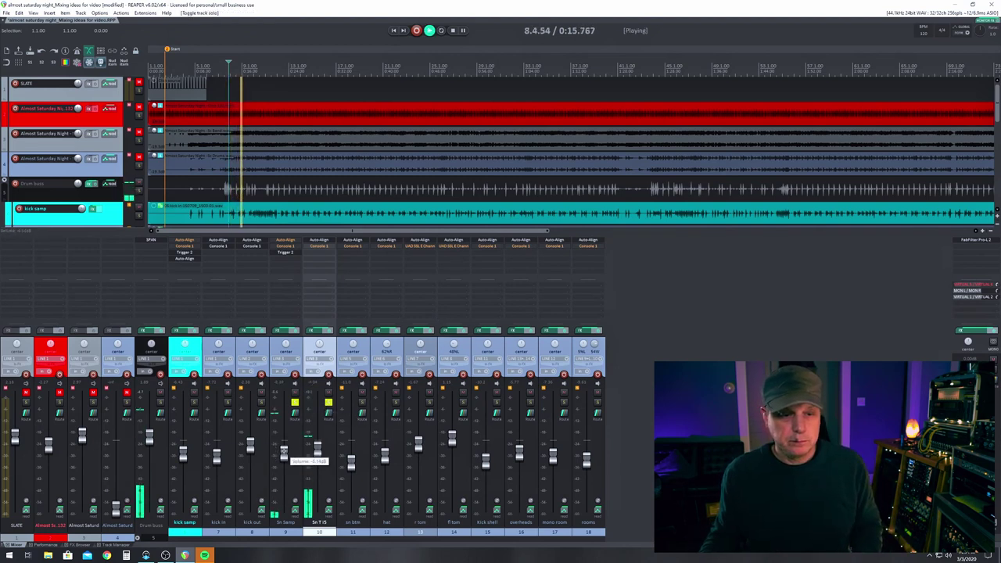
Step: Nudge the snare fader up, unsolo Sn Samp, and solo Sn T/S together with sn btm
left_click_drag(317, 447, 319, 440)
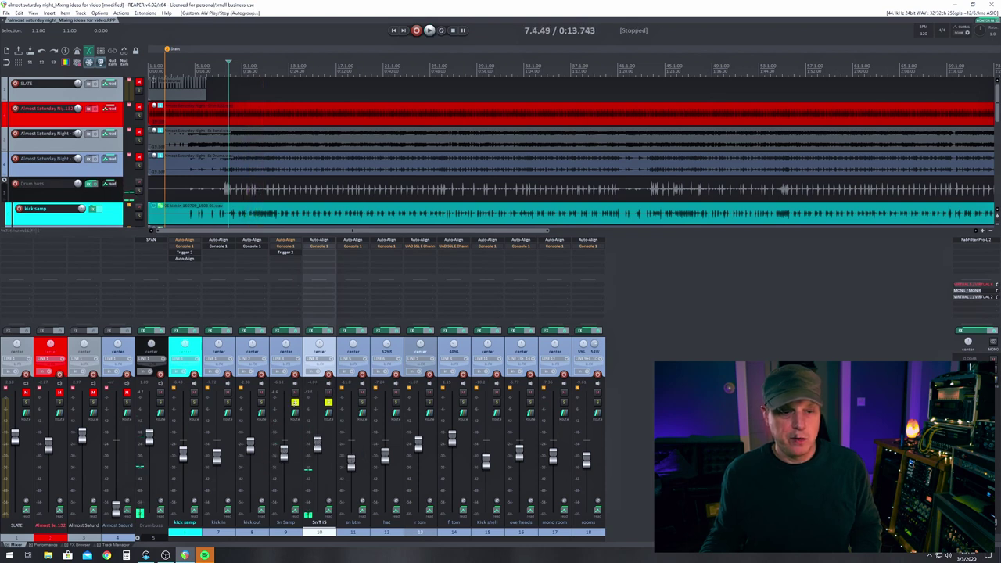
left_click(294, 402)
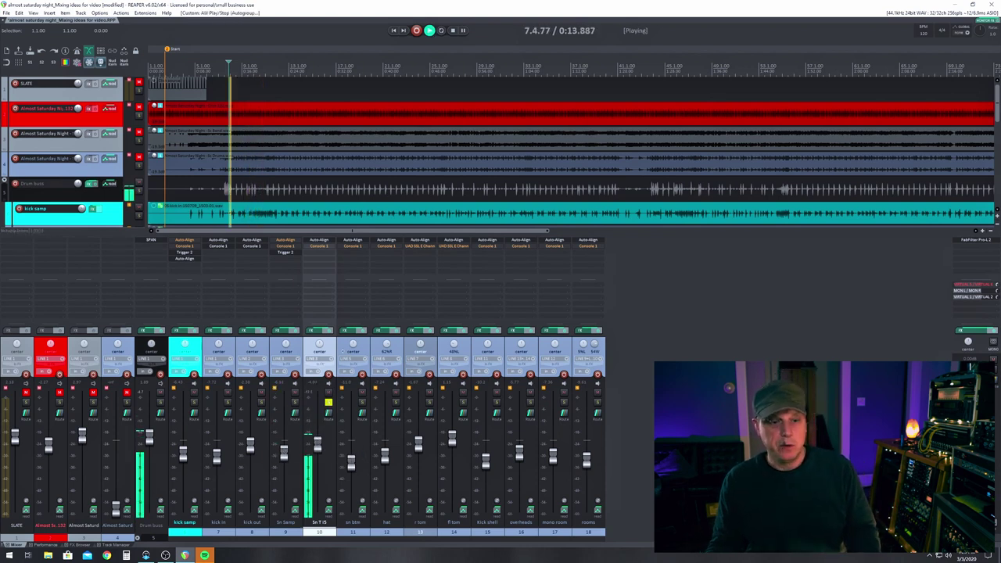
left_click(308, 432)
left_click(342, 351)
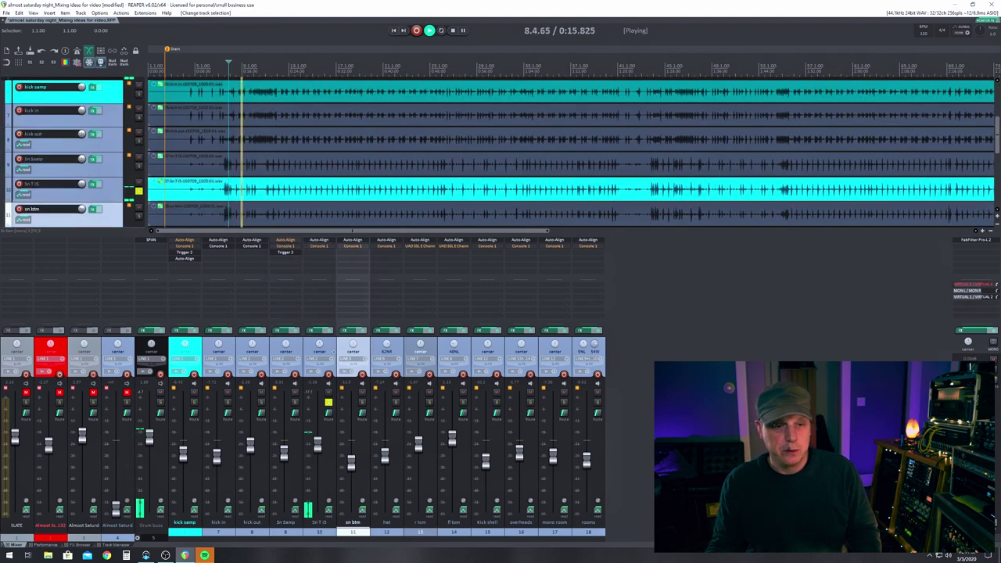
key("Up")
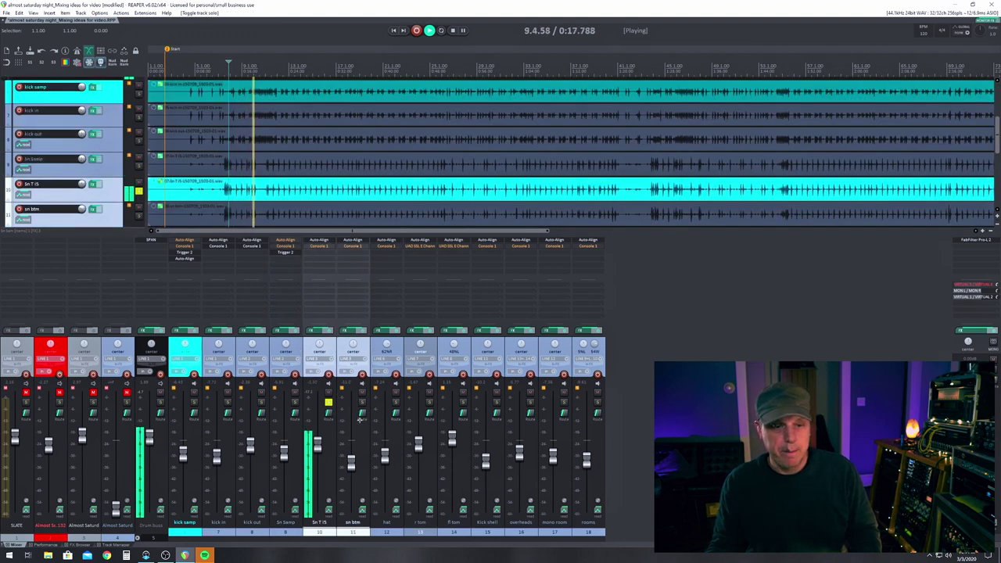
left_click(353, 455)
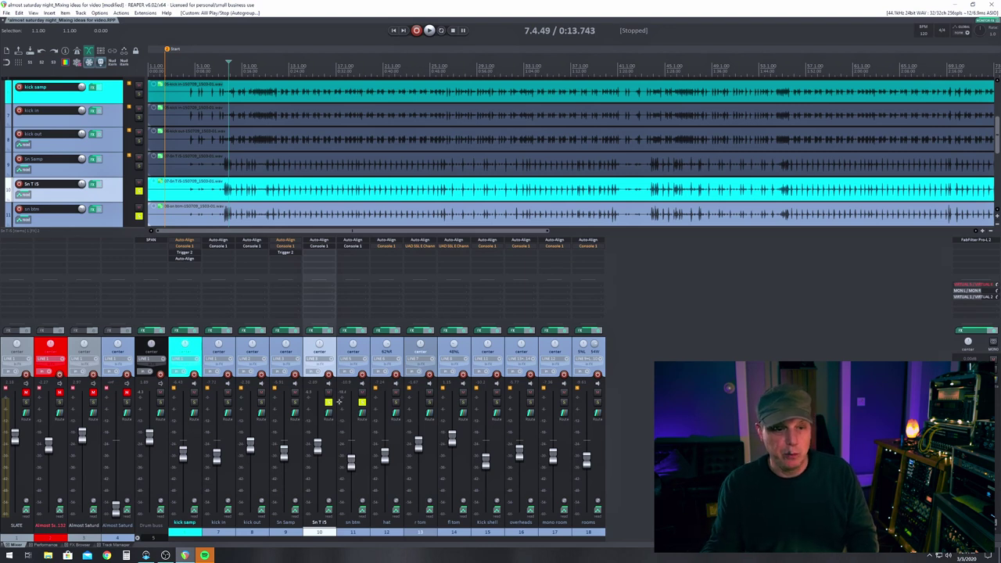
Step: Audition the snare, then solo Sn Samp together with the Sn T/S and sn btm mics
left_click(328, 402)
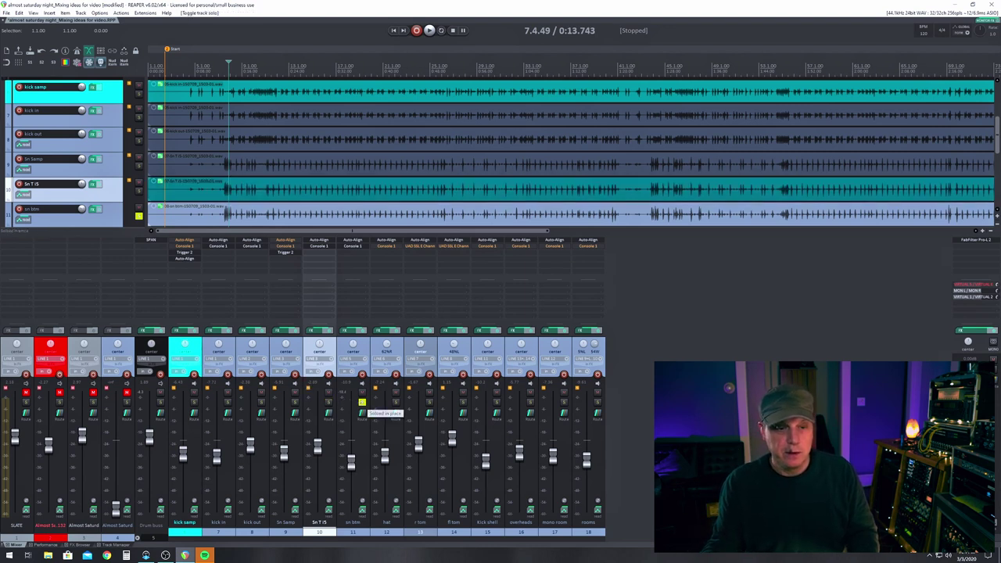
key("space")
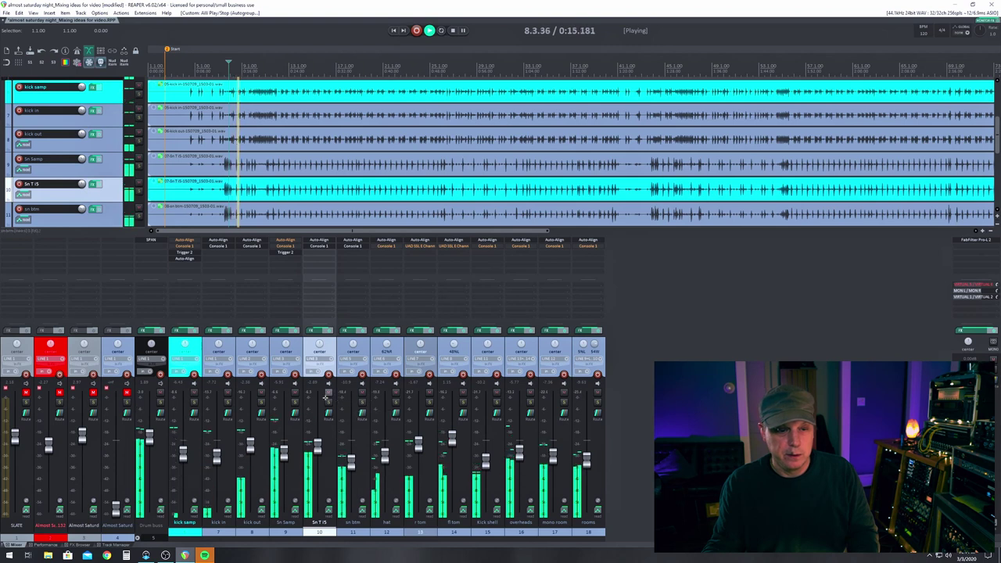
key("space")
left_click(328, 402)
left_click(362, 402)
left_click(295, 402)
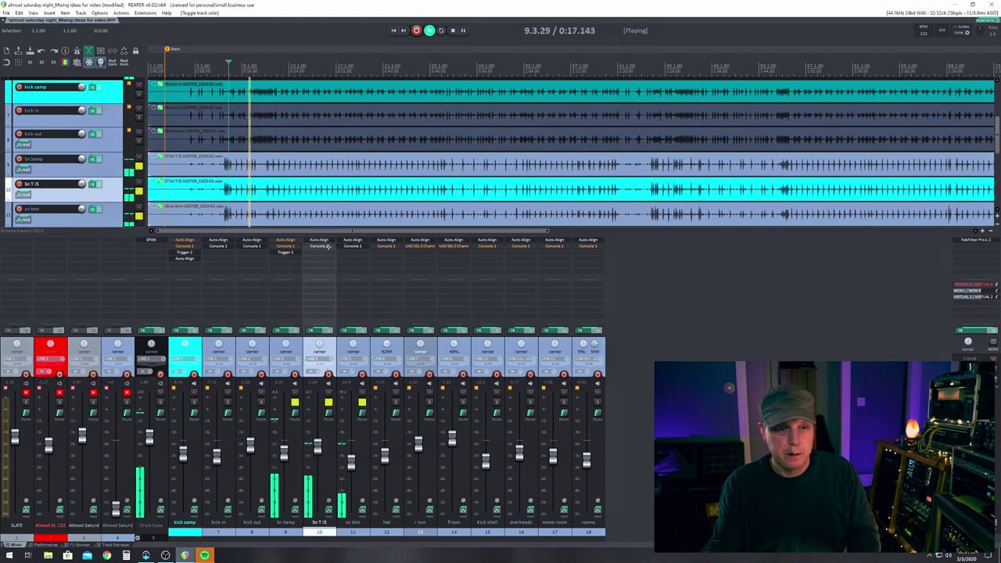
Step: Bypass the sn btm track's effects and bring up Sn Samp's FX browser to find Auto-Align
left_click(353, 246, "shift")
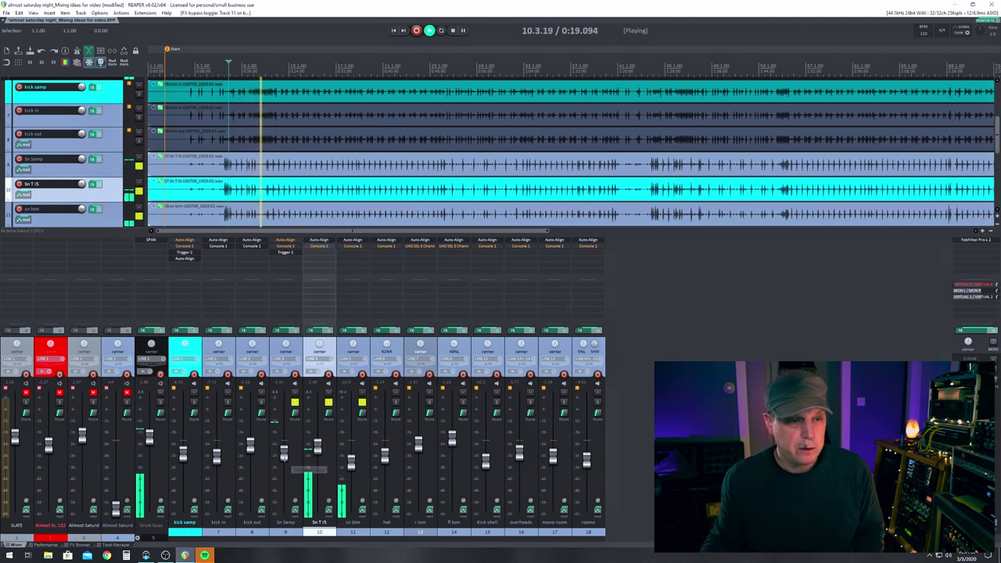
key("space")
double_click(286, 270)
Step: Insert Auto-Align on Sn Samp, move its window aside, and restart snare playback
double_click(34, 445)
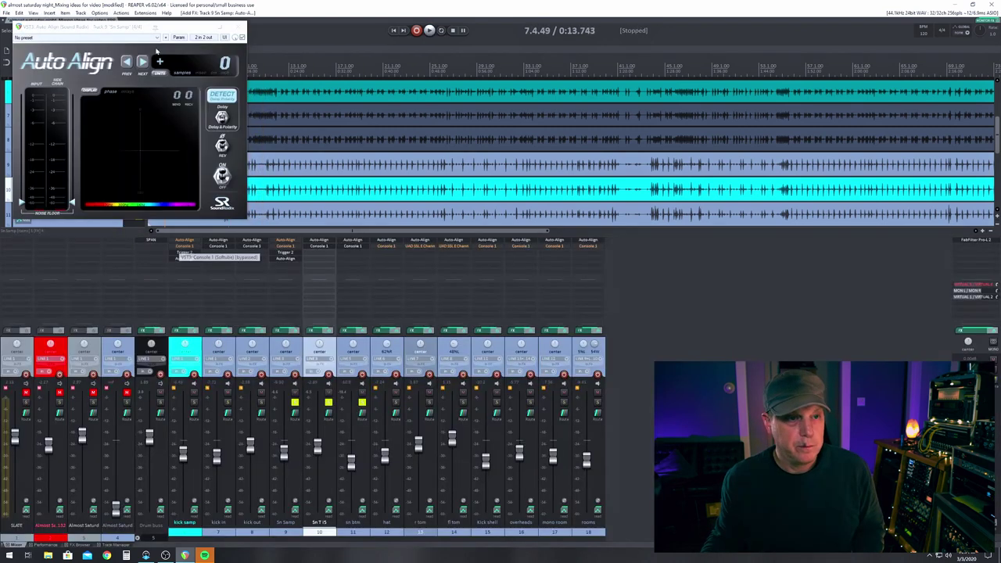
left_click_drag(148, 30, 588, 96)
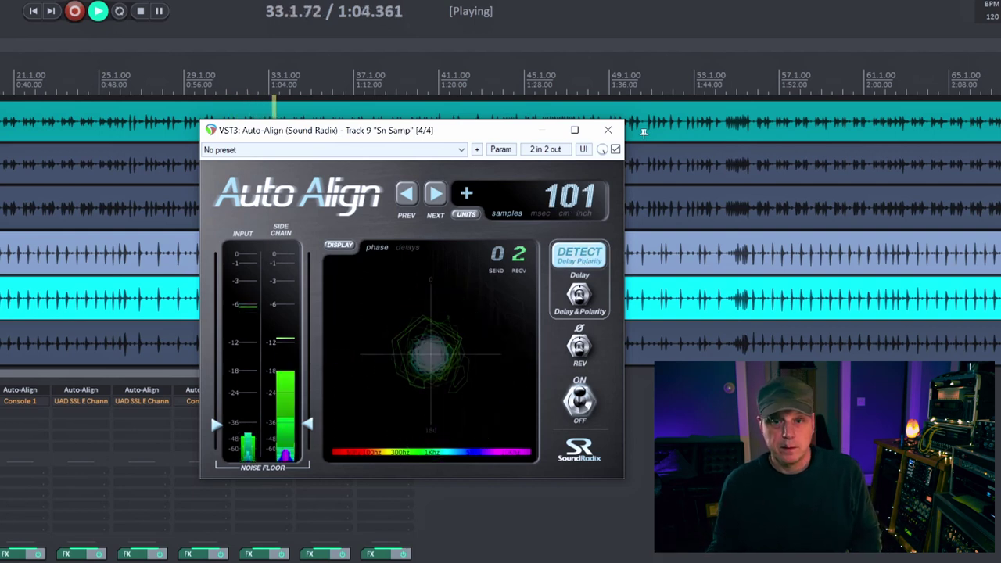
key("space")
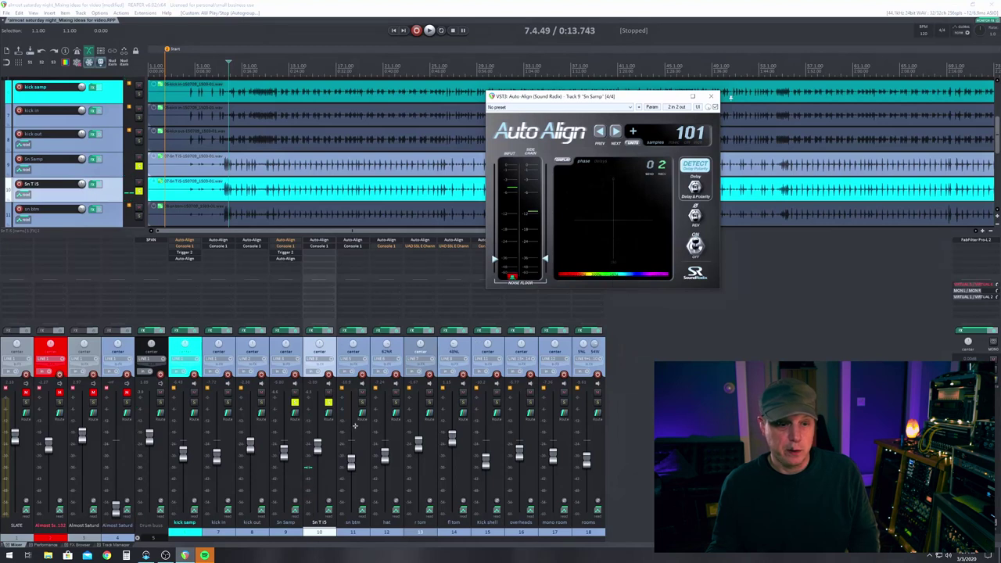
key("space")
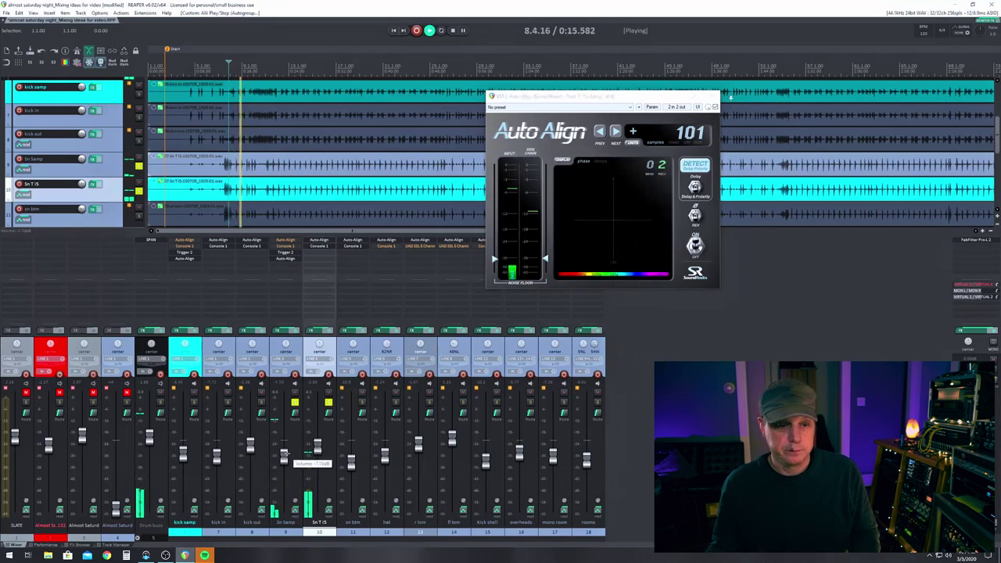
left_click_drag(317, 447, 316, 449)
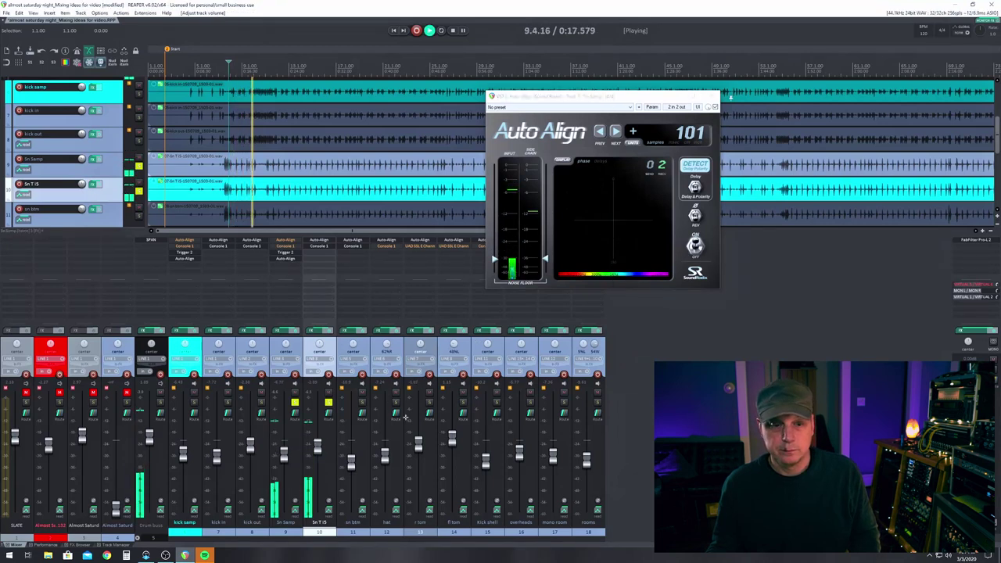
Step: Let Sn Samp's Auto-Align detect a 101-sample delay and pull the Sn T/S fader down
left_click(285, 429)
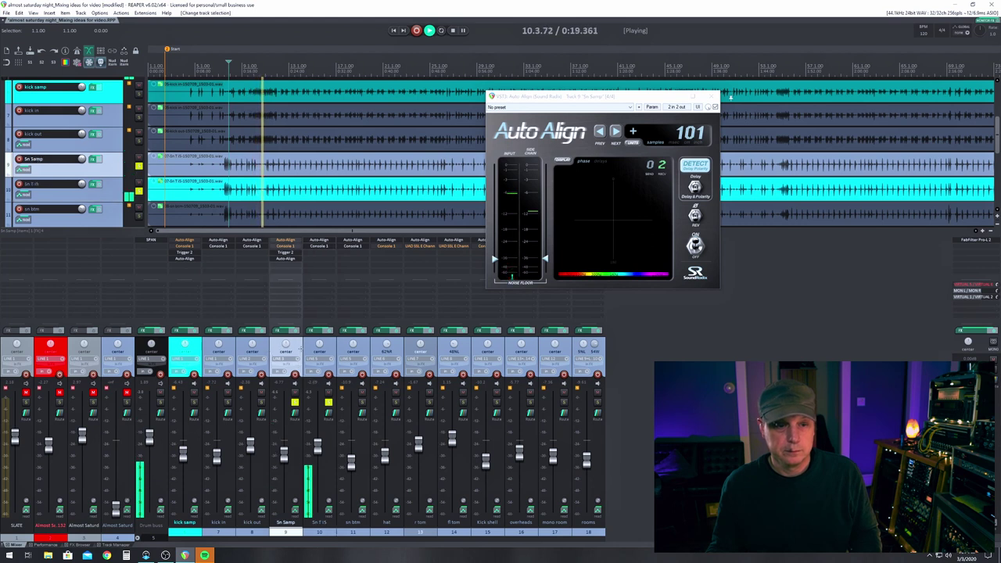
left_click(317, 428, "ctrl")
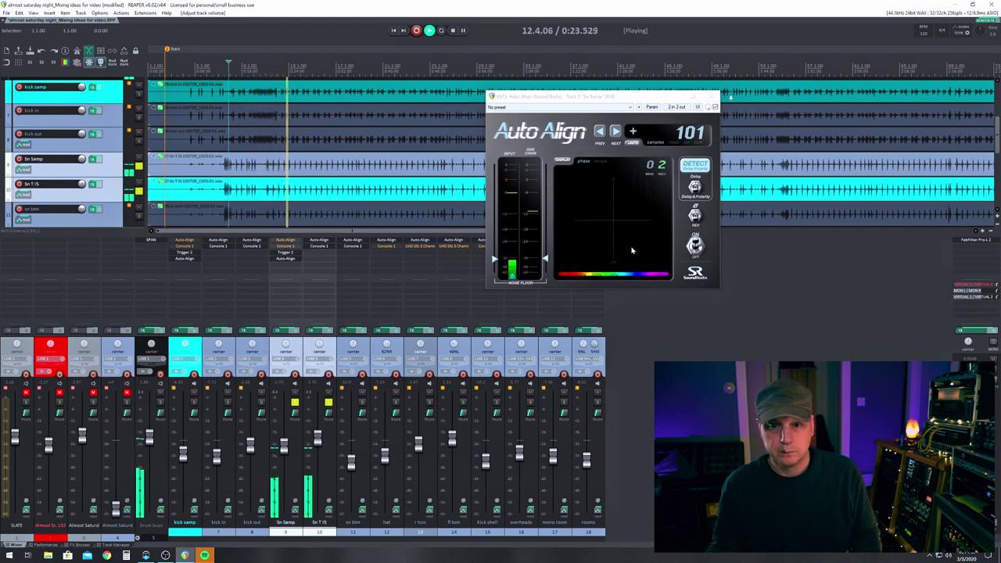
left_click(694, 248)
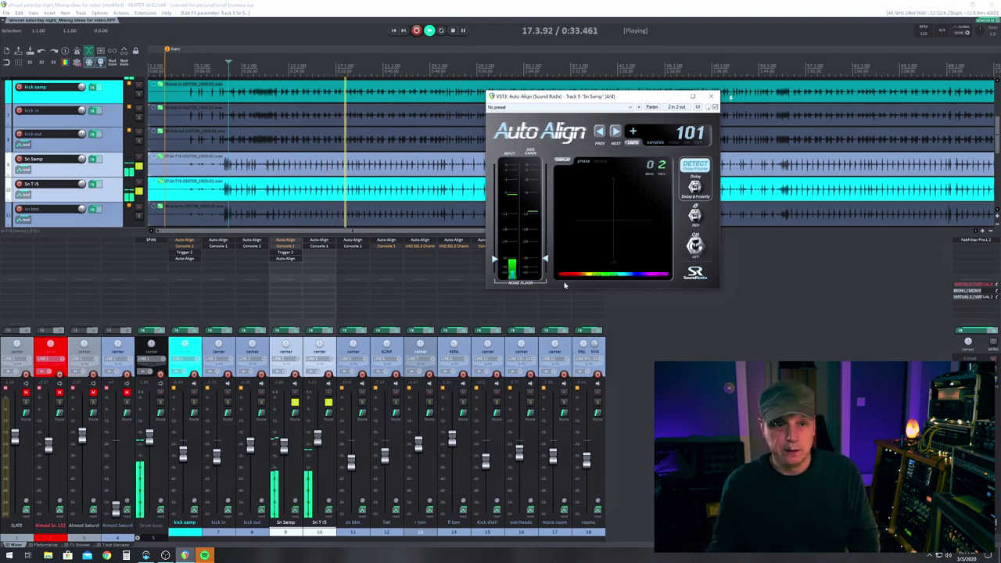
mouse_move(317, 436)
left_mouse_down()
mouse_move(320, 488)
mouse_move(318, 430)
left_mouse_up()
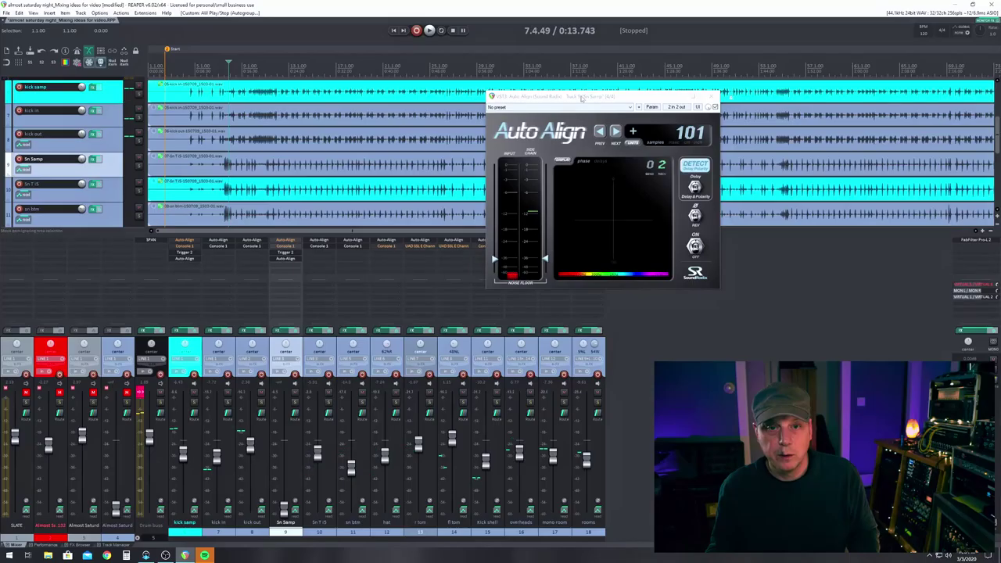
left_click_drag(563, 96, 695, 122)
Step: Check the UAD SSL E Channel Strip on the snare and close it again
left_click(396, 247)
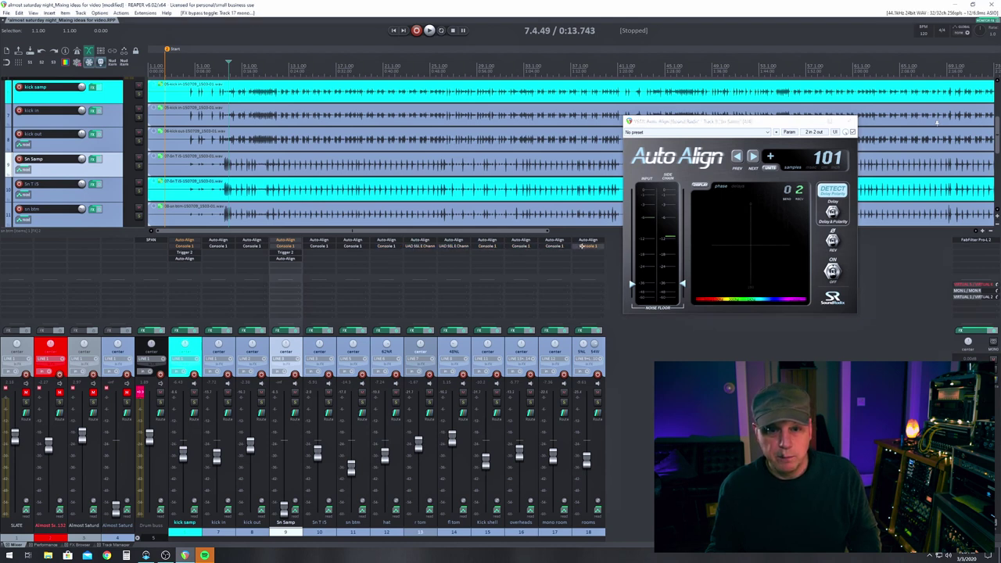
left_click(420, 247)
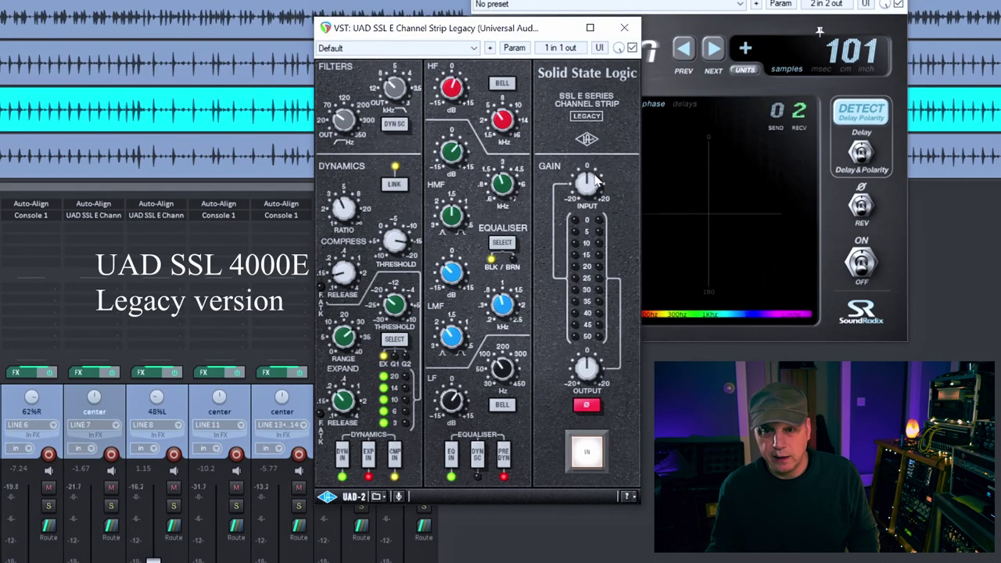
left_click(626, 29)
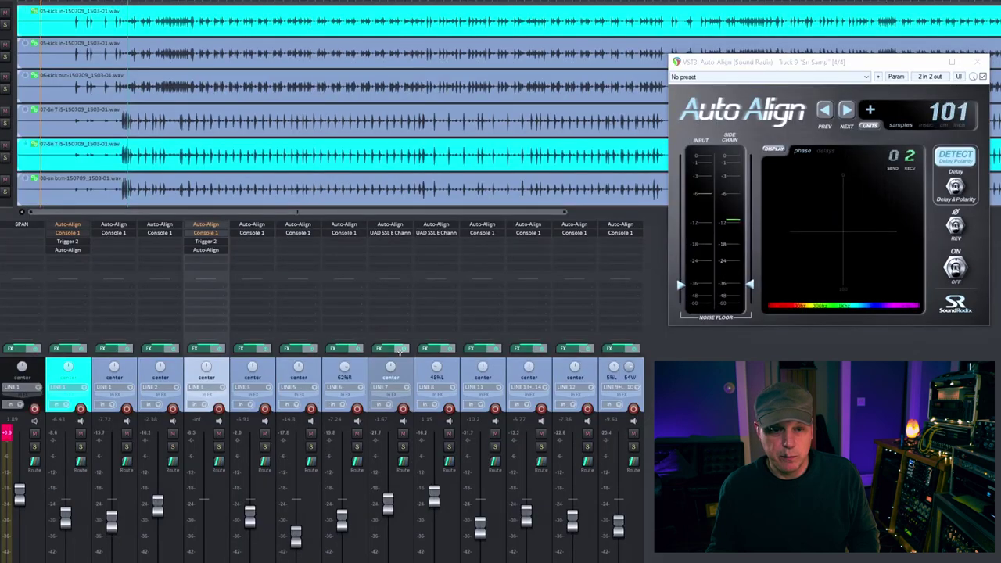
Step: Raise Sn Samp to about +0.7 dB and audition it from 7.4.49 with Auto-Align toggled
key("space")
left_click_drag(201, 562, 203, 544)
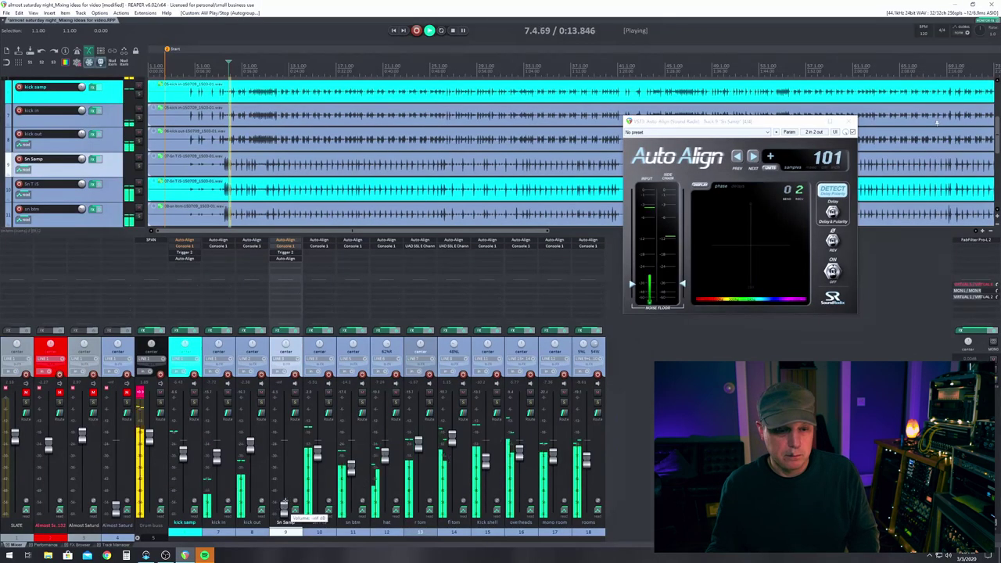
left_click_drag(284, 473, 291, 444)
key("space")
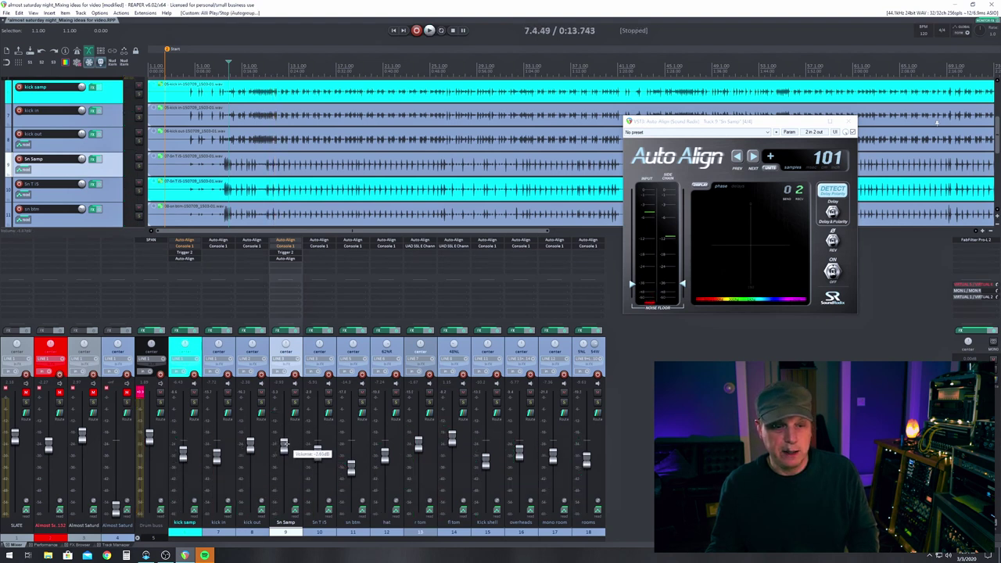
key("space")
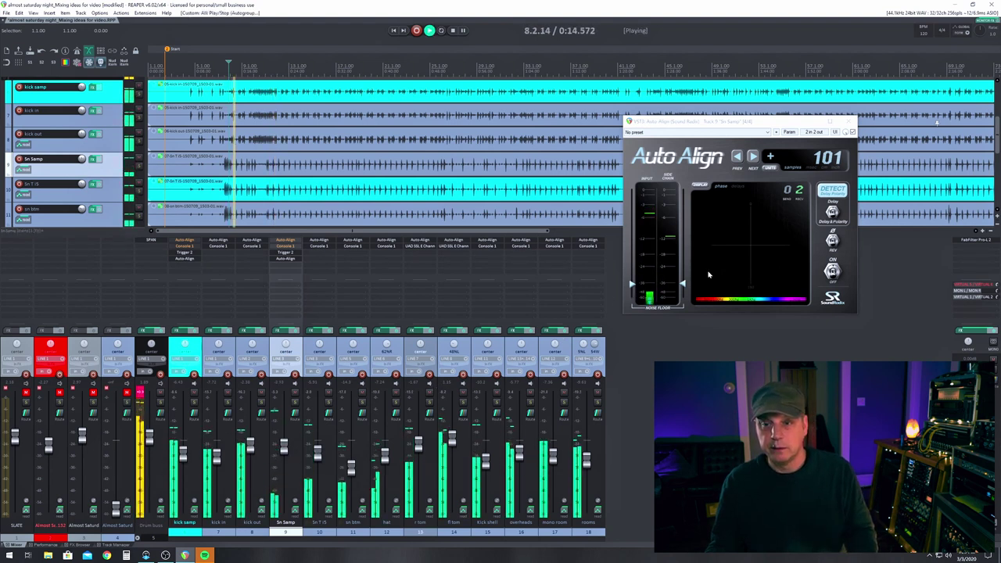
left_click(832, 270)
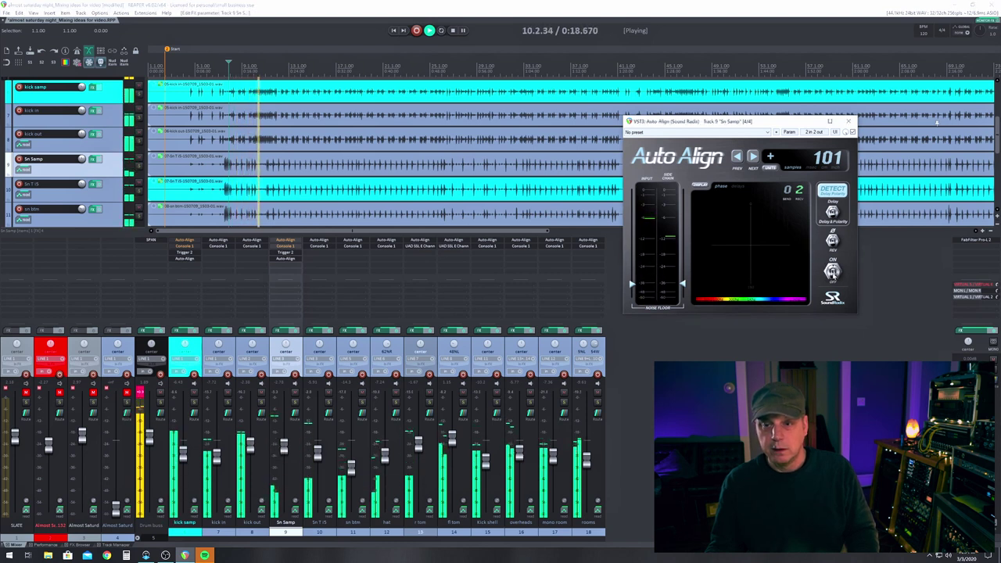
key("space")
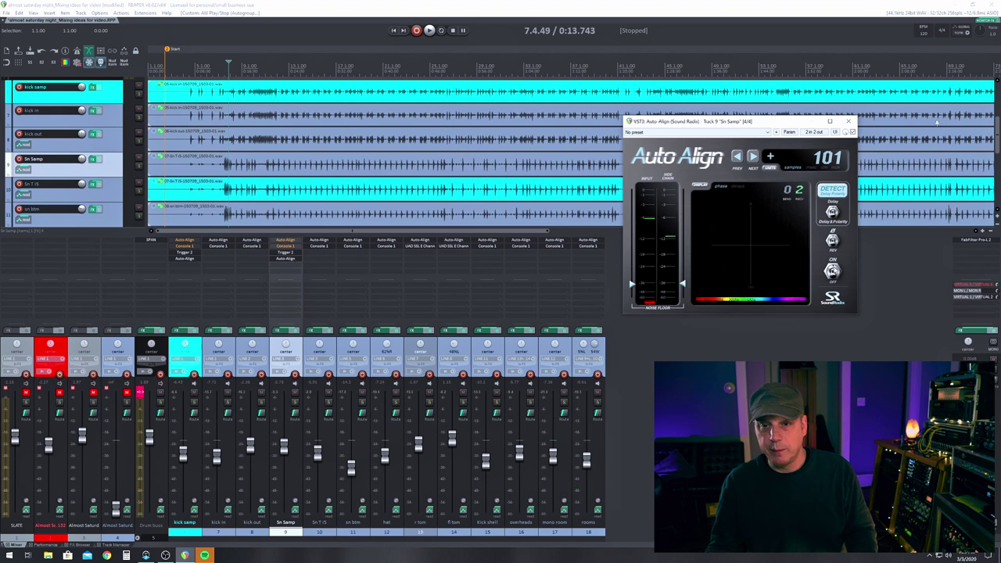
key("space")
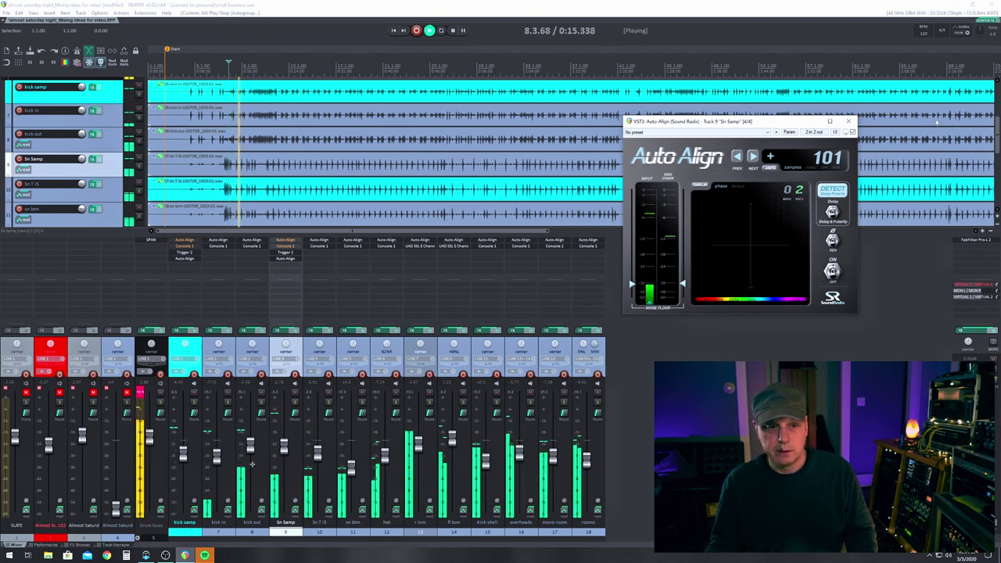
Step: Set Sn Samp to -3.70 dB and A/B Auto-Align's correction off, then back on
left_click_drag(284, 447, 283, 440)
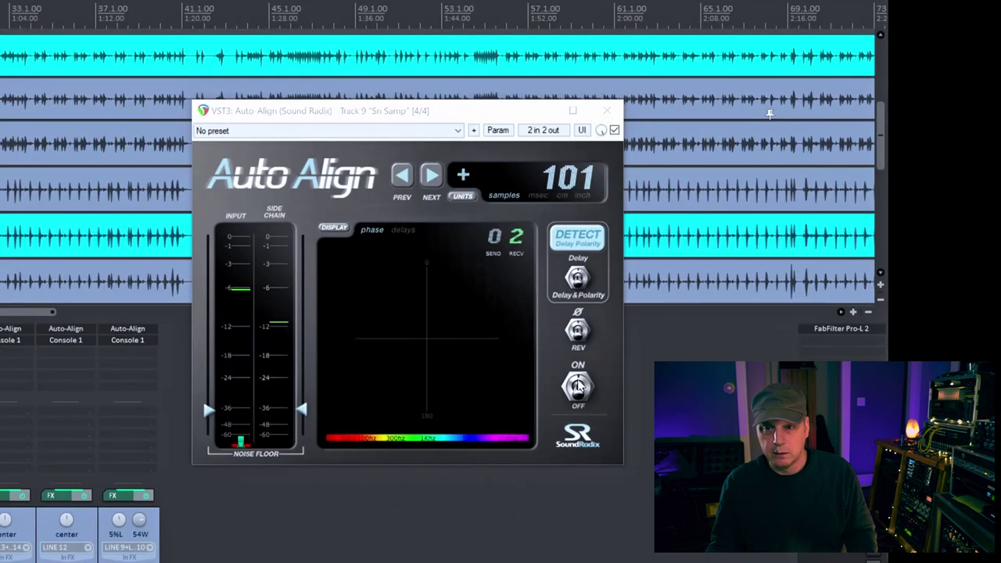
left_click(577, 387)
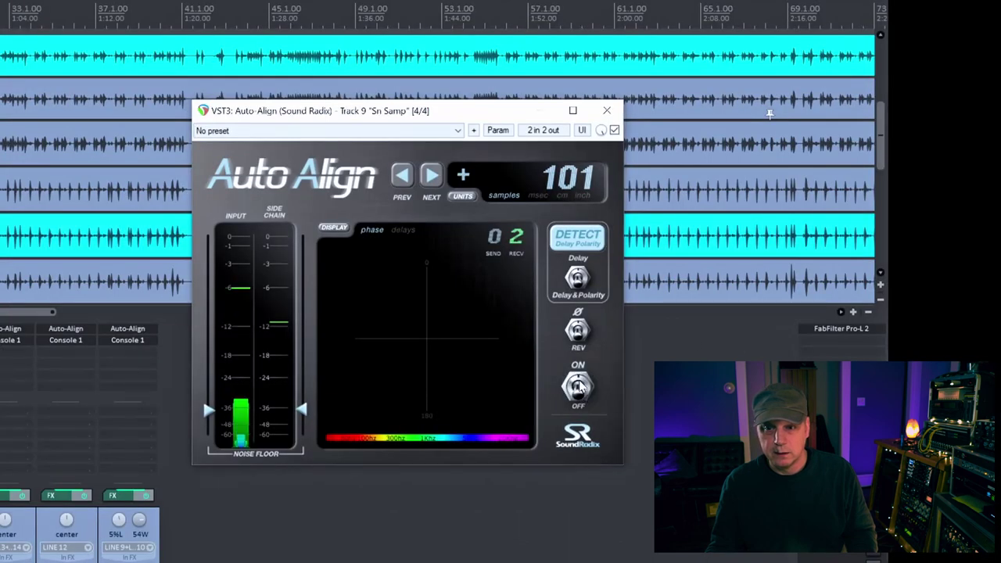
left_click(578, 387)
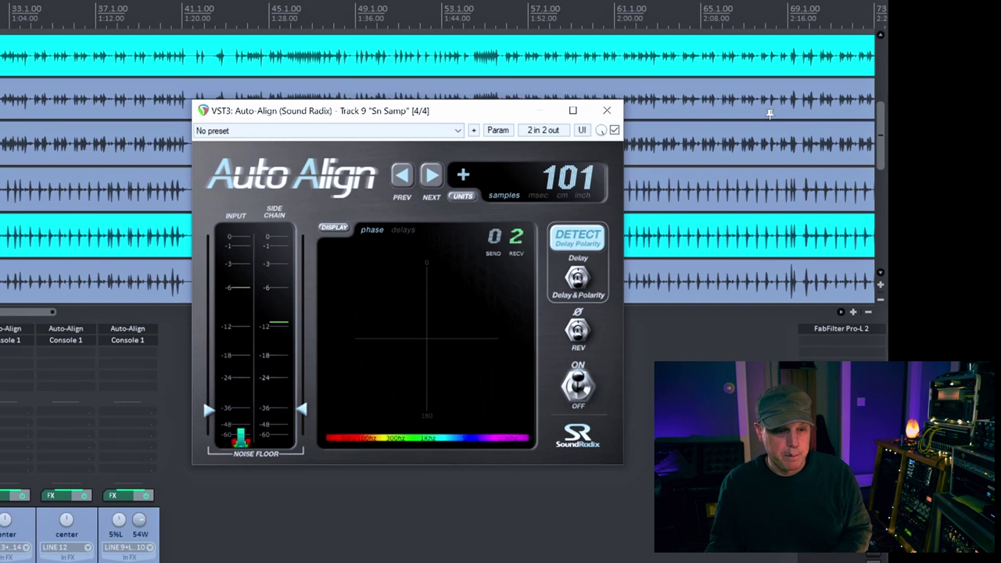
left_click(770, 114)
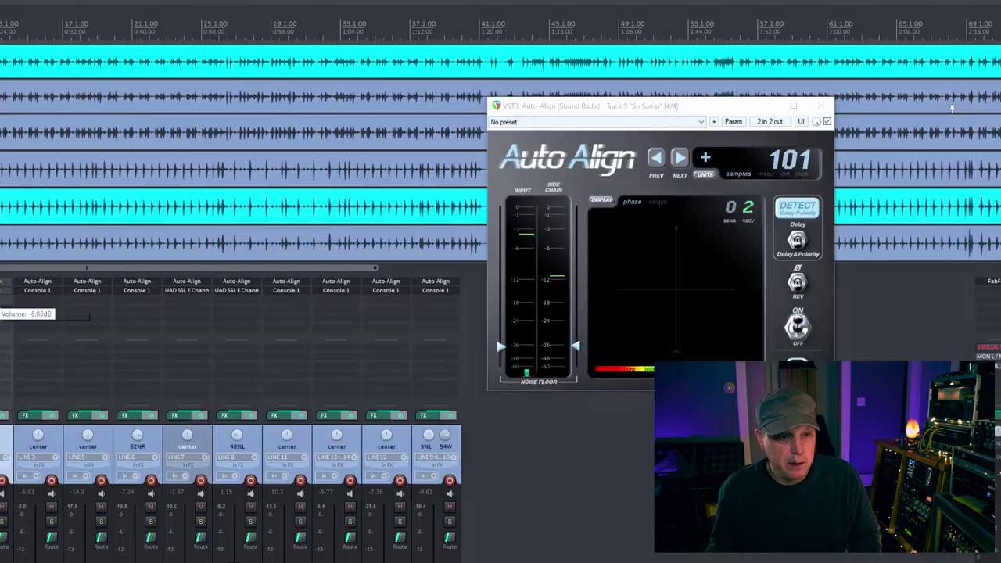
Step: In the snare Trigger 2 mixer, set DIR to -5.32 dB and NRGc to -11.98 dB, then close it
double_click(0, 371)
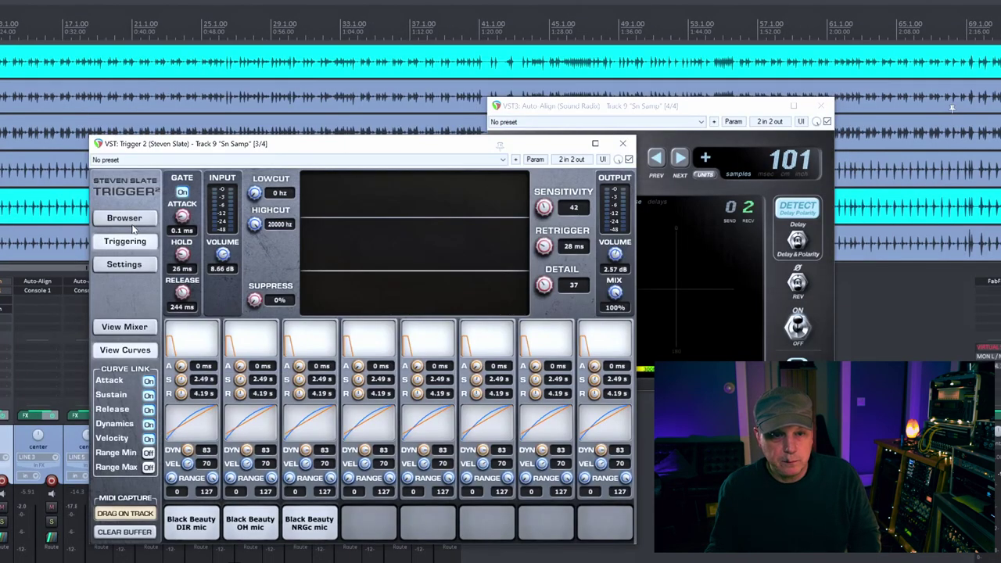
left_click(153, 342)
left_click_drag(289, 449, 289, 427)
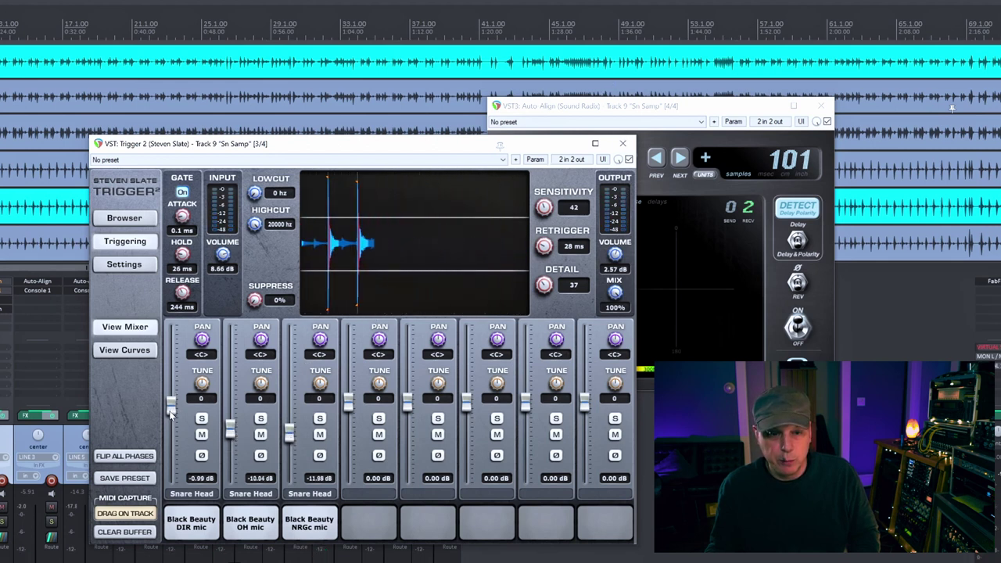
left_click_drag(172, 399, 186, 422)
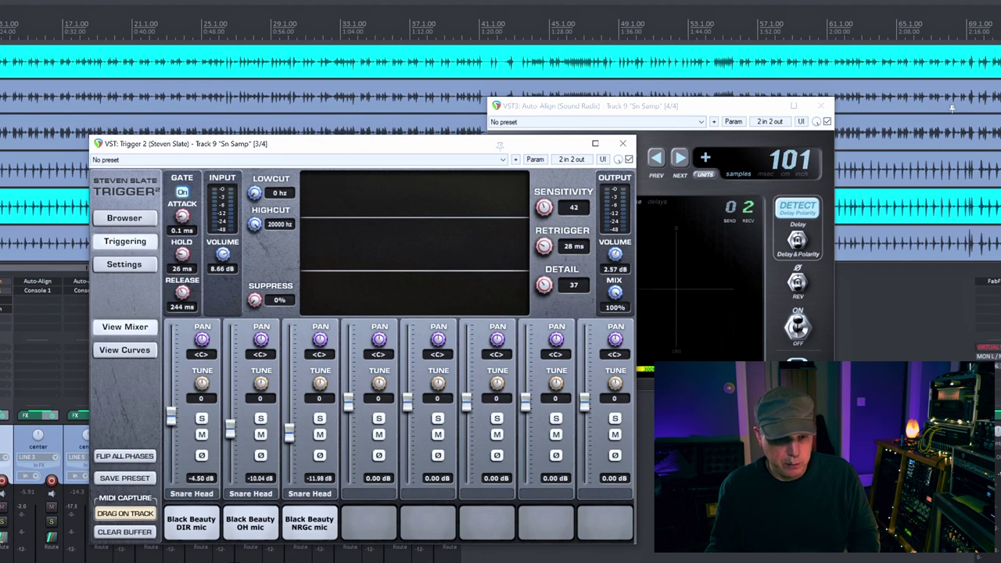
left_click_drag(171, 415, 171, 420)
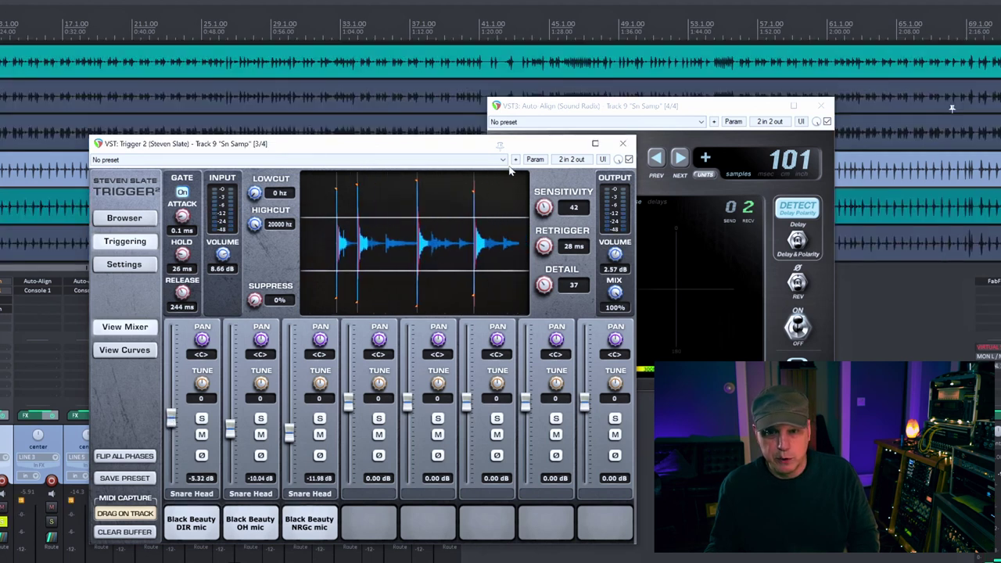
left_click(621, 145)
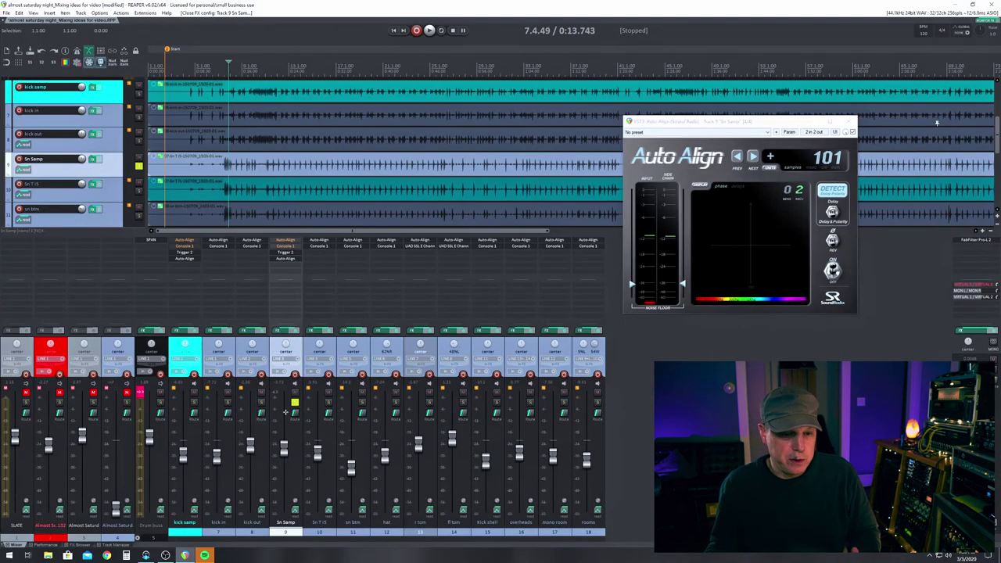
Step: Solo kick samp and rebalance its Trigger 2 DW Kick HB layers, with OH at -2.21 dB
left_click(294, 403)
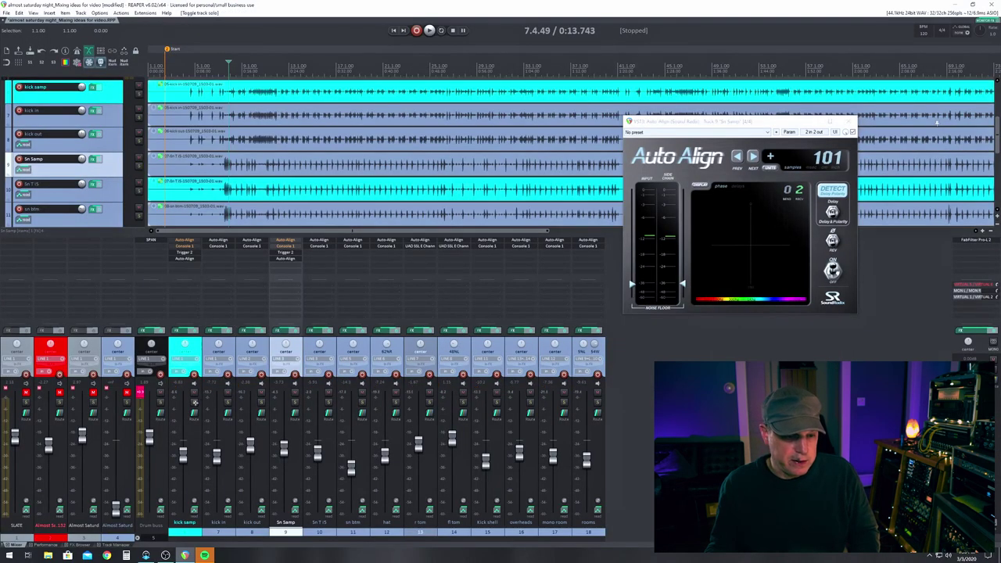
left_click(195, 403)
key("space")
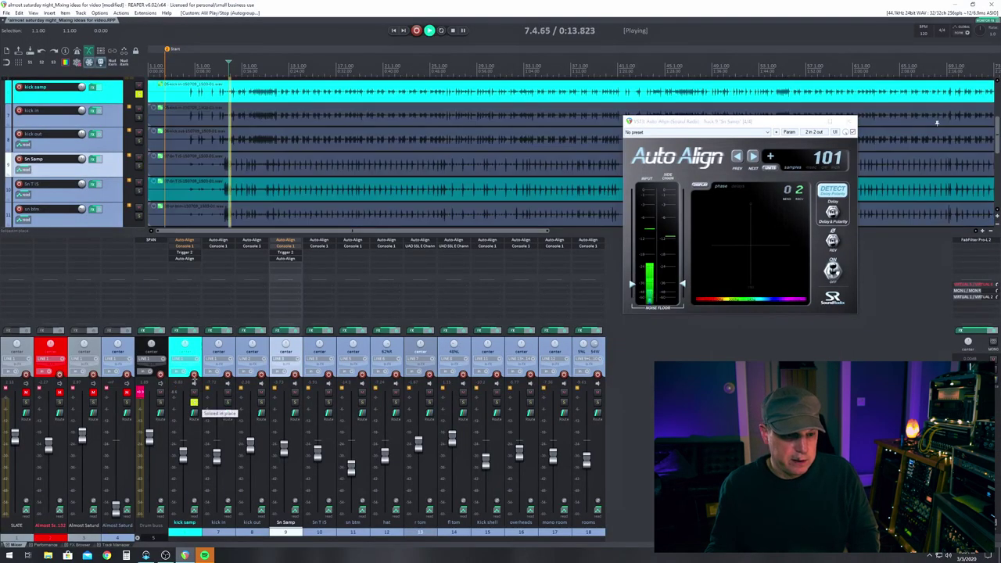
left_click(185, 252)
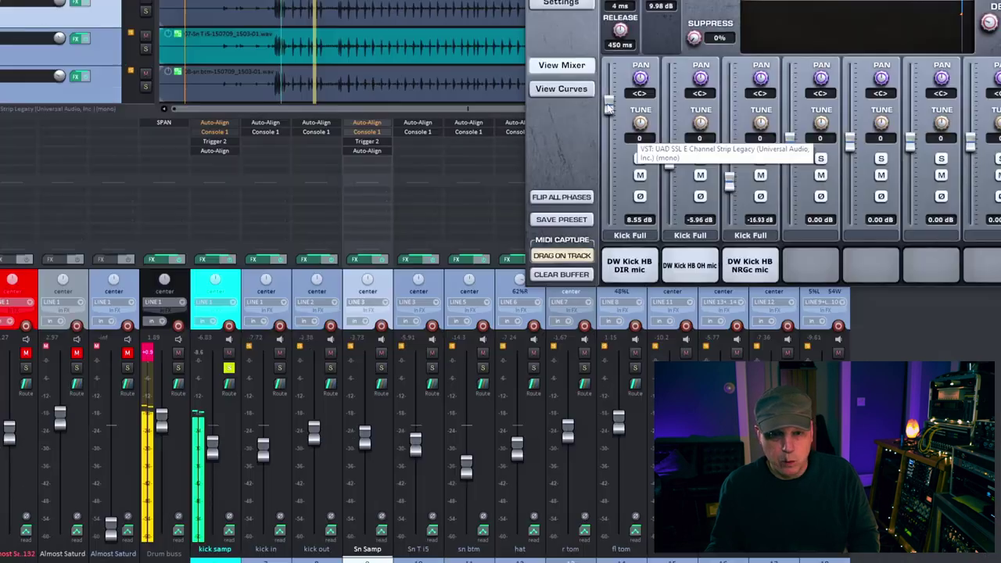
left_click_drag(608, 107, 608, 135)
left_click_drag(669, 161, 668, 145)
mouse_move(730, 187)
left_mouse_down()
mouse_move(732, 173)
mouse_move(732, 185)
left_mouse_up()
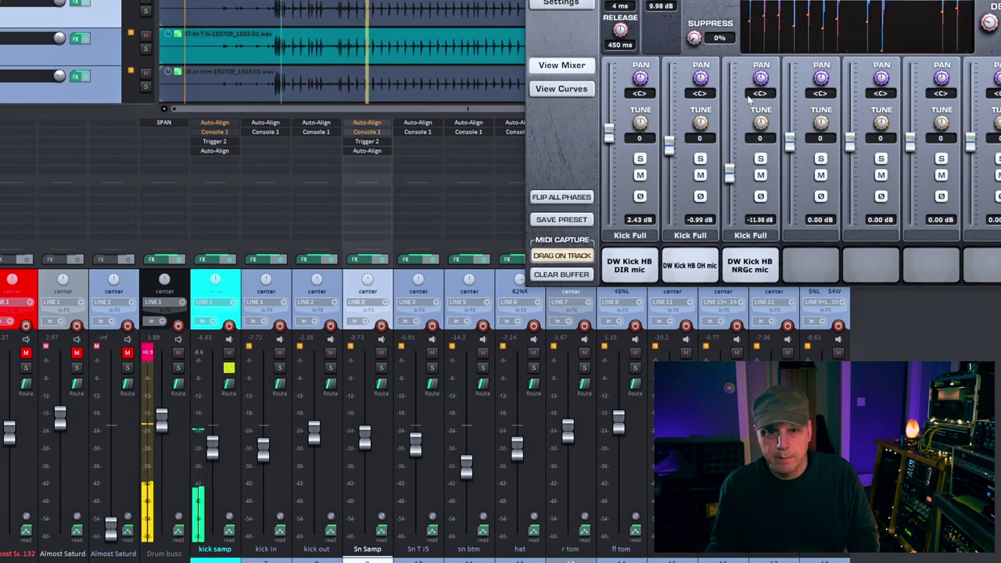
left_click_drag(669, 146, 668, 149)
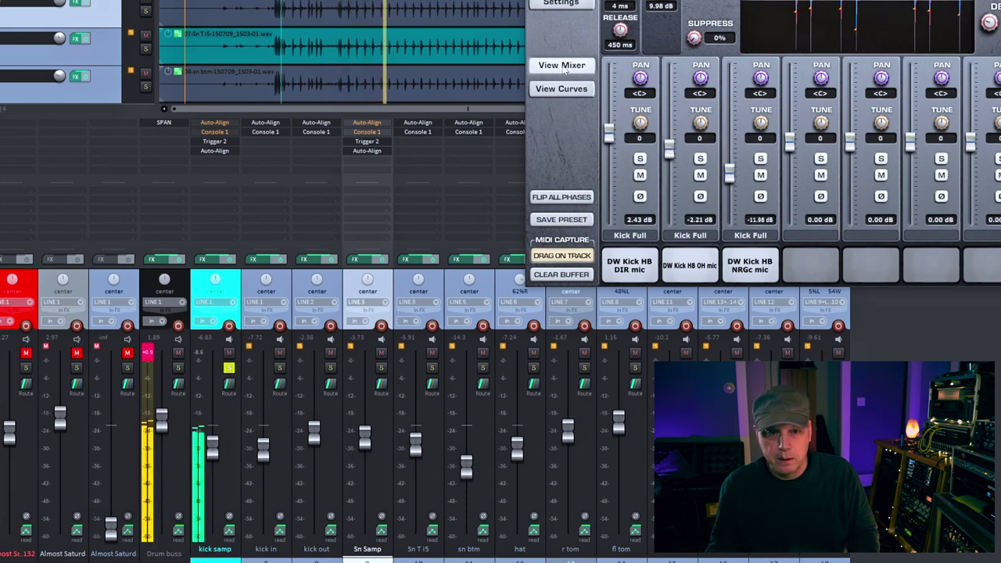
left_click(562, 88)
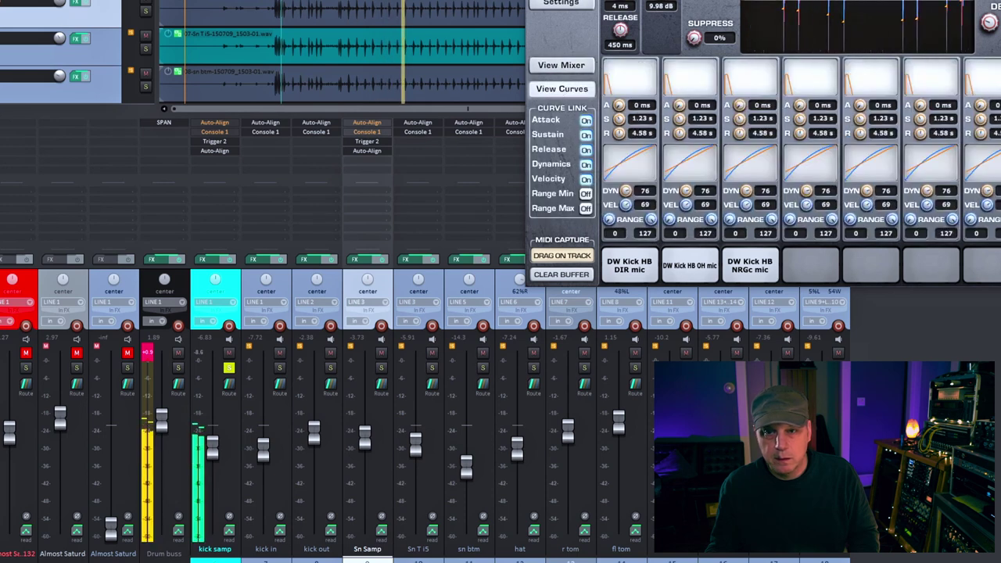
key("alt+F4")
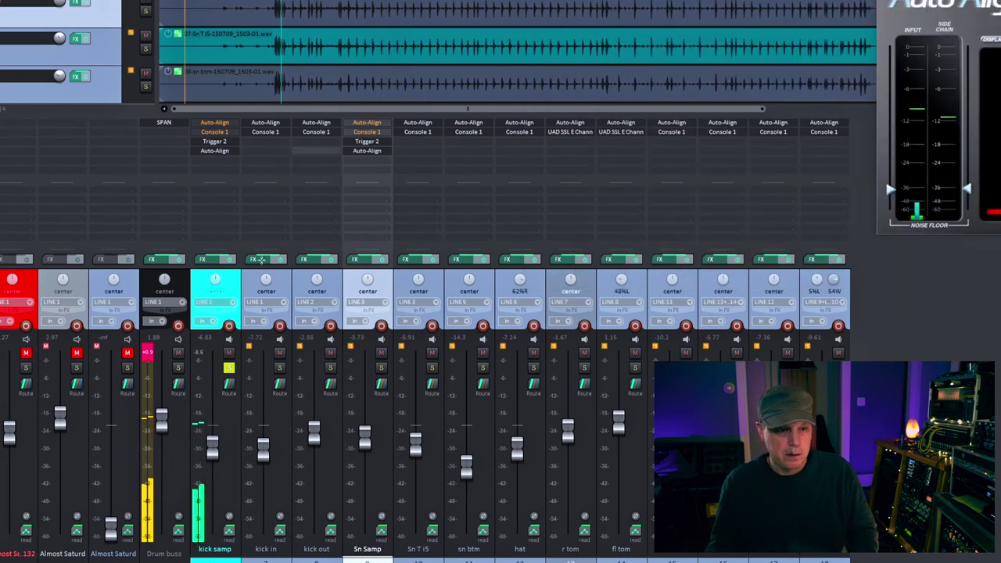
Step: Unsolo and blend kick samp to about -1.2 dB and Sn Samp to about -2.5 dB
left_click(229, 368)
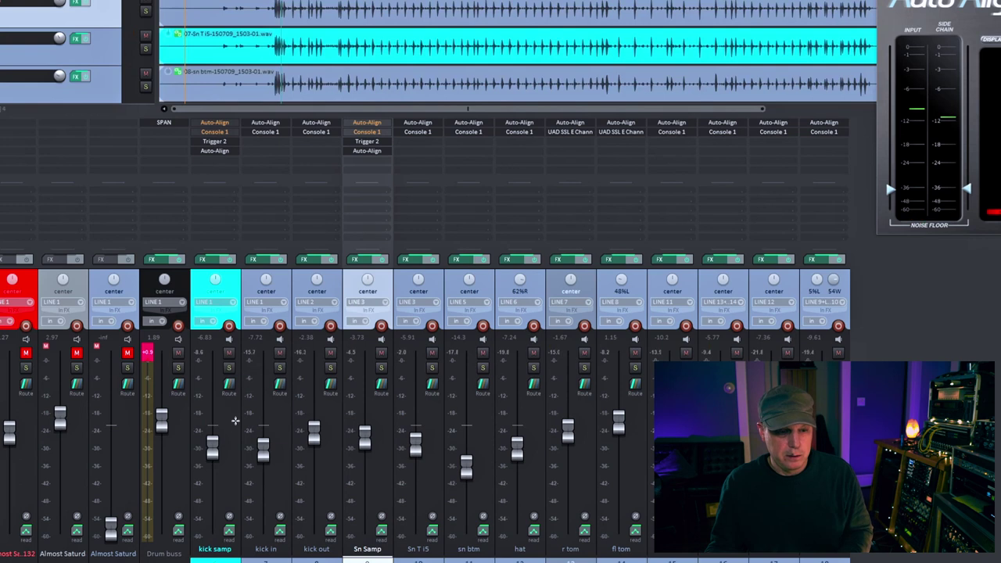
left_click_drag(213, 445, 279, 419)
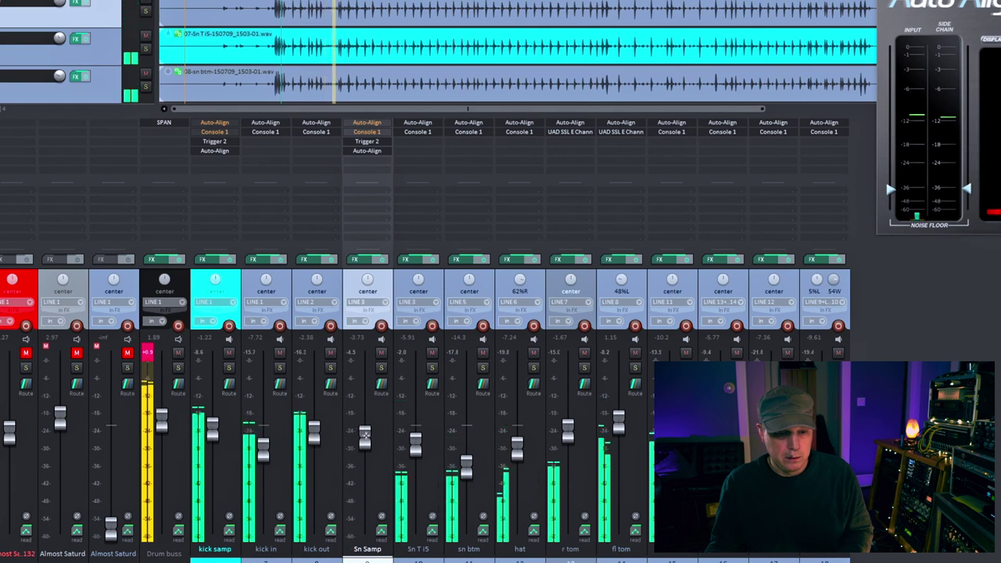
left_click_drag(364, 434, 364, 428)
left_click_drag(219, 431, 219, 433)
left_click_drag(364, 429, 364, 427)
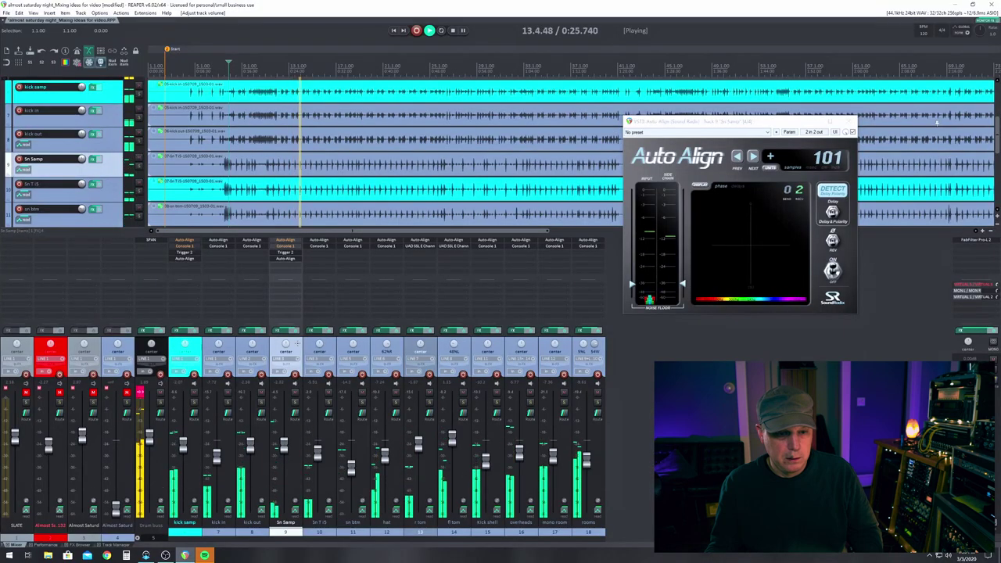
Step: Colour the selected snare tracks cyan through the SWS track colour menu
right_click(297, 347)
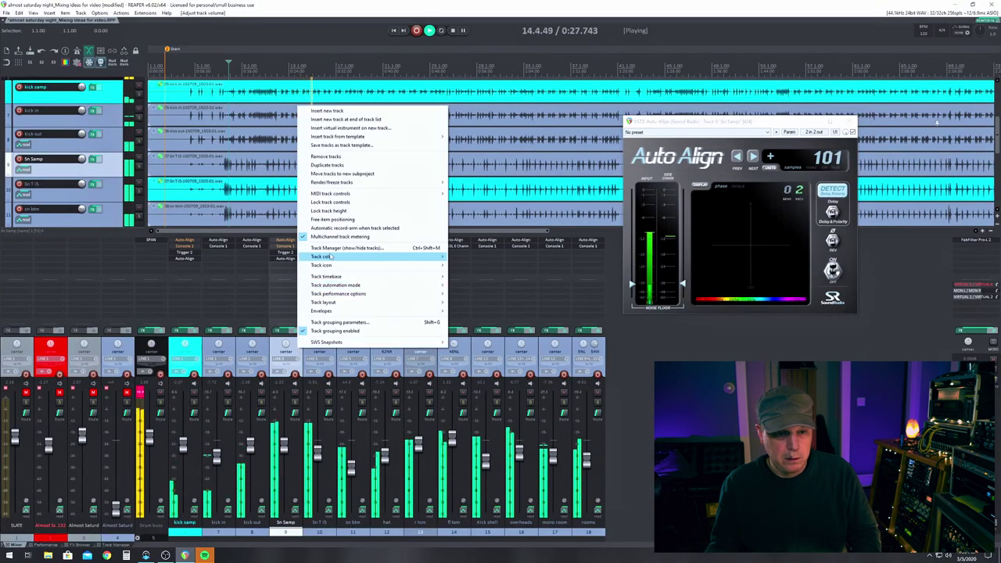
mouse_move(422, 256)
mouse_move(489, 290)
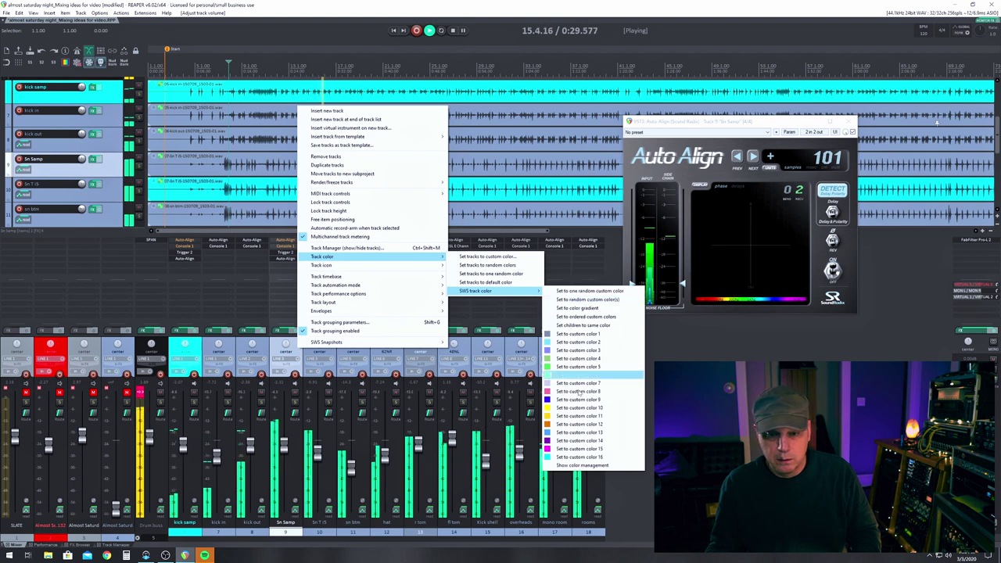
left_click(581, 456)
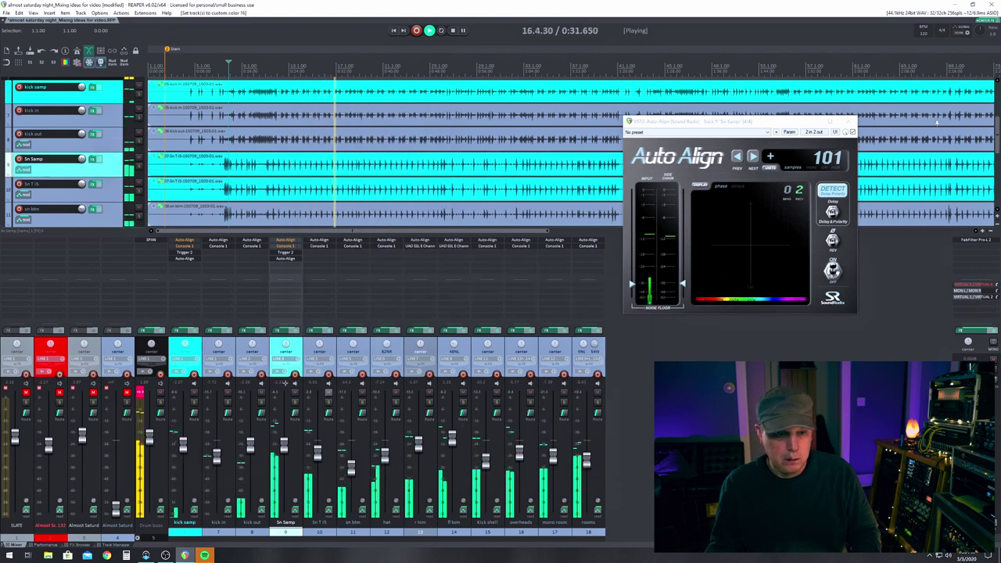
Step: Mute kick samp and Sn Samp to compare the mix, then unmute kick samp
left_click(266, 350)
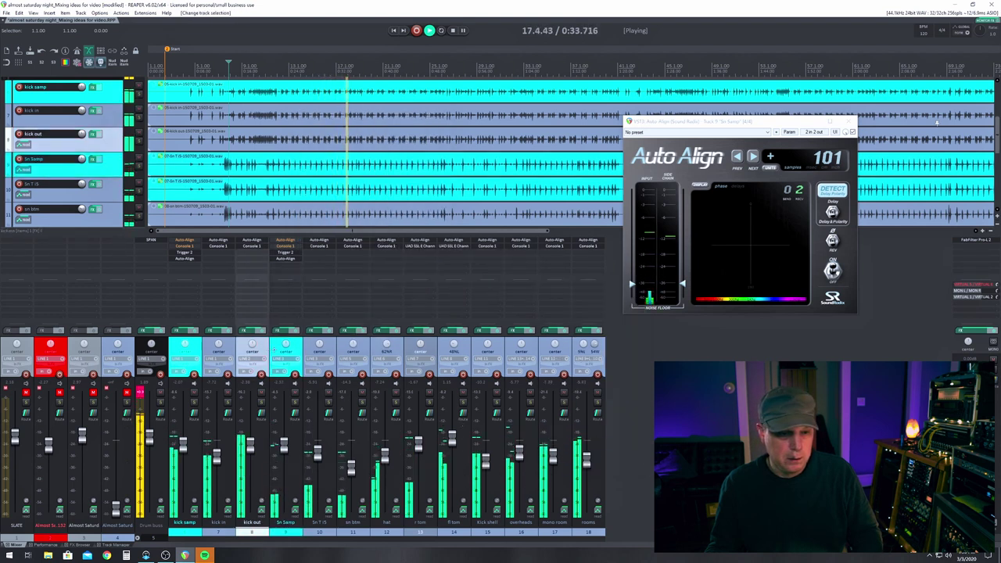
left_click(274, 349)
left_click(196, 351, "ctrl")
left_click(193, 393)
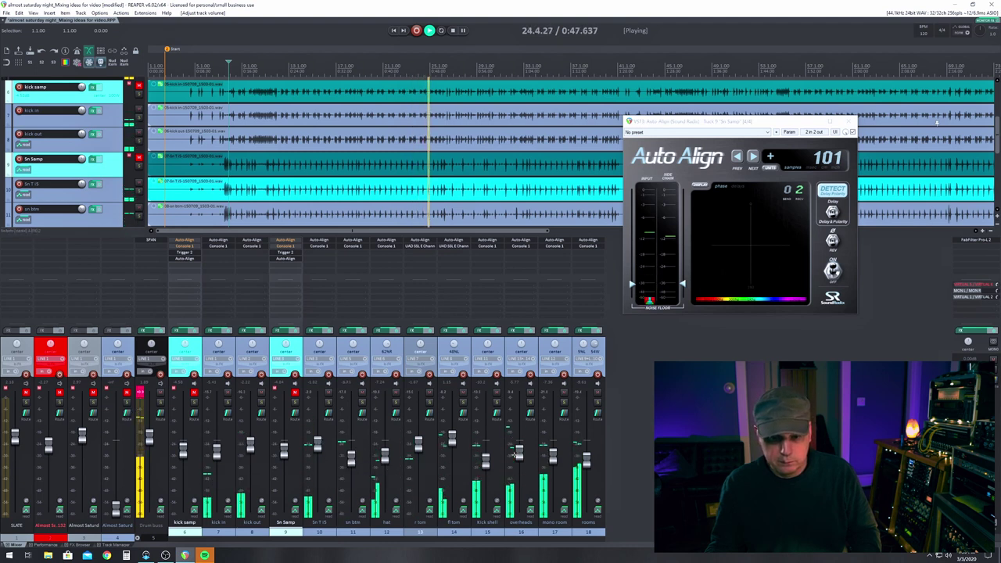
left_click(553, 458)
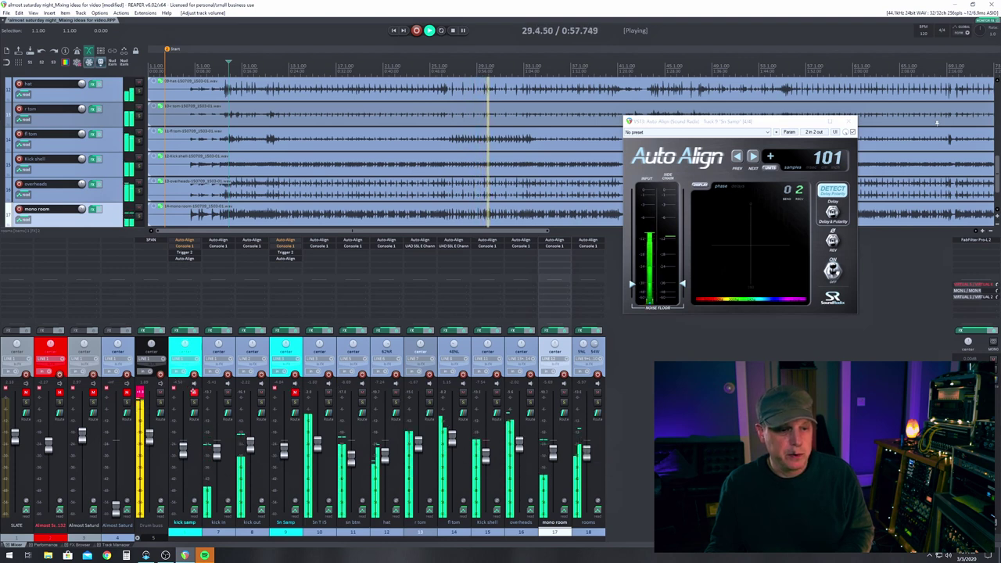
left_click(194, 392)
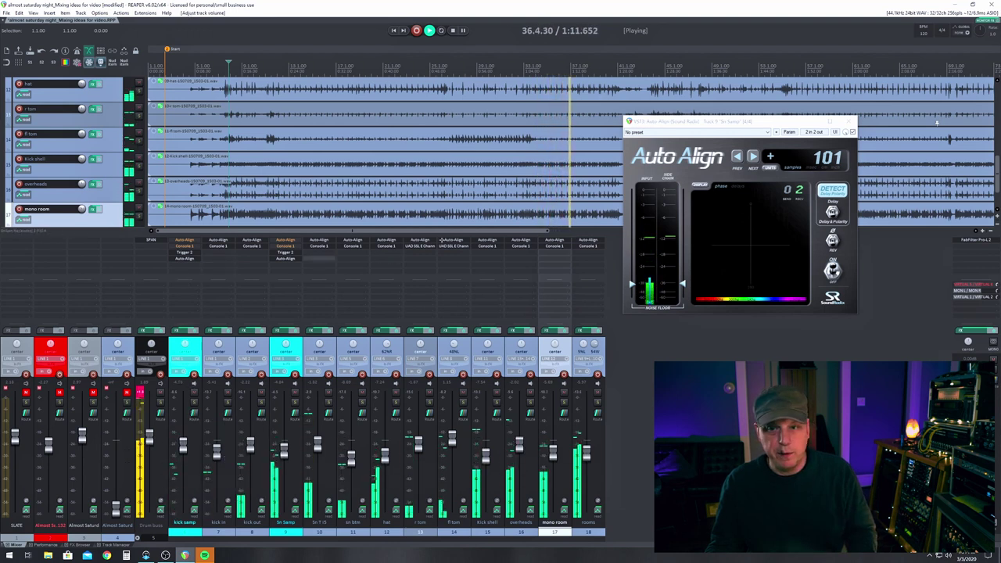
Step: Close the Auto-Align window, stop playback at 7.4.49, and bring the mixer back into view
left_click(850, 123)
key("space")
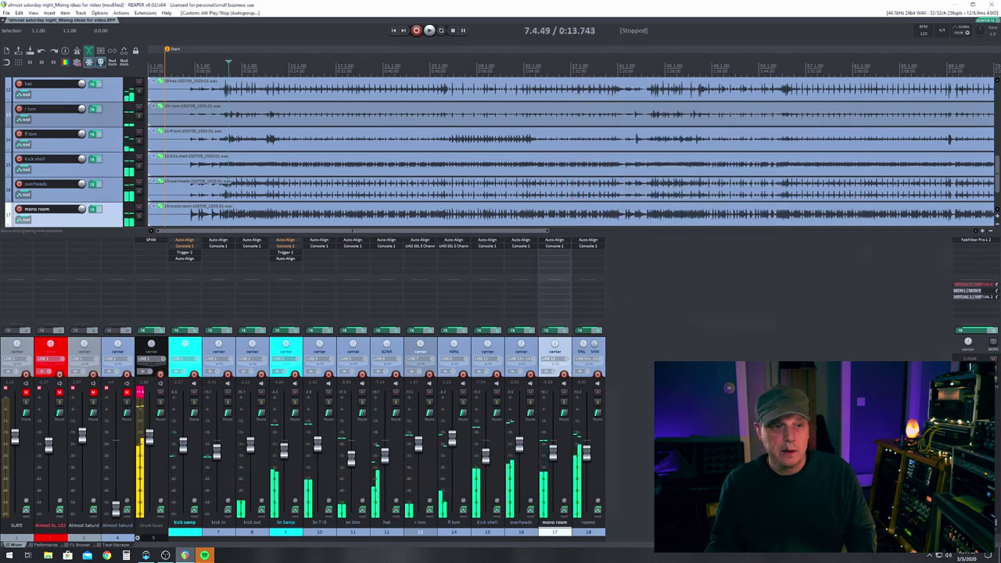
key("ctrl+shift+x")
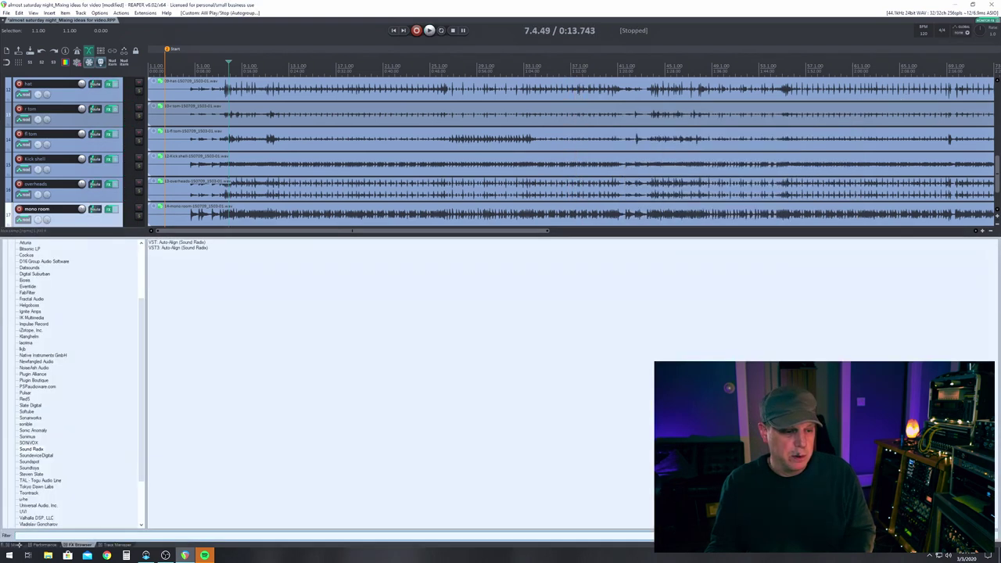
left_click(18, 545)
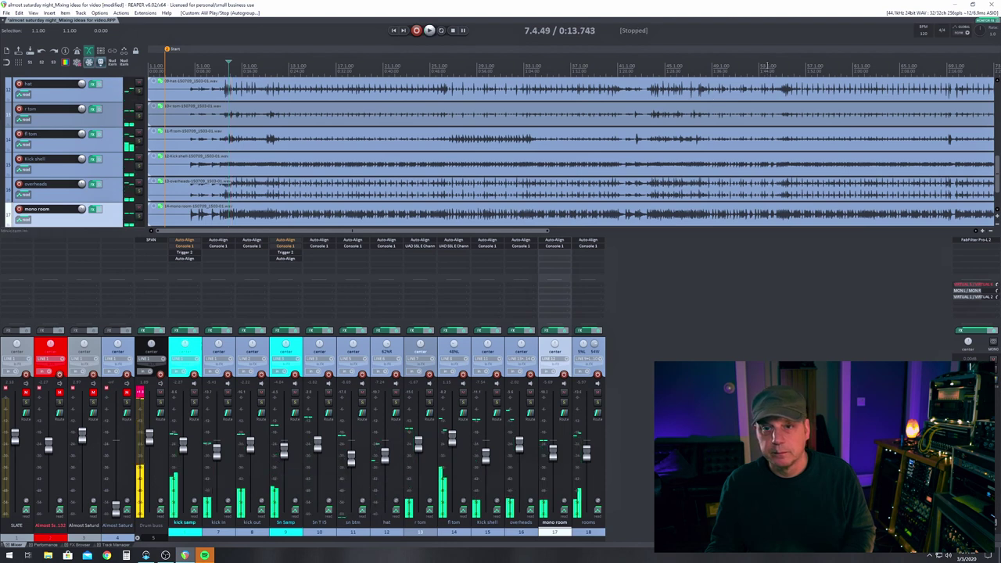
Step: Play from a later point and A/B Auto-Align on kick samp, then close its window
key("space")
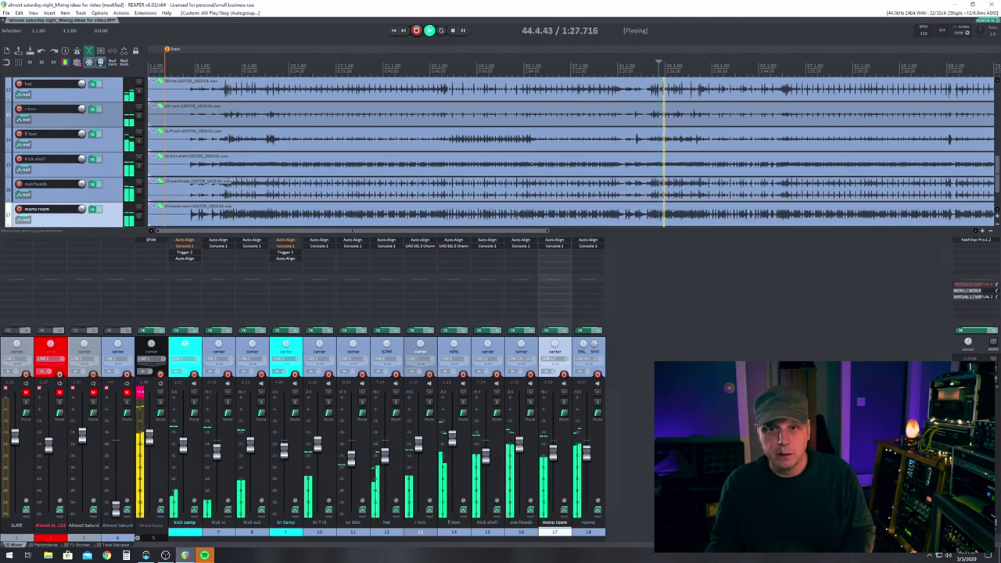
key("space")
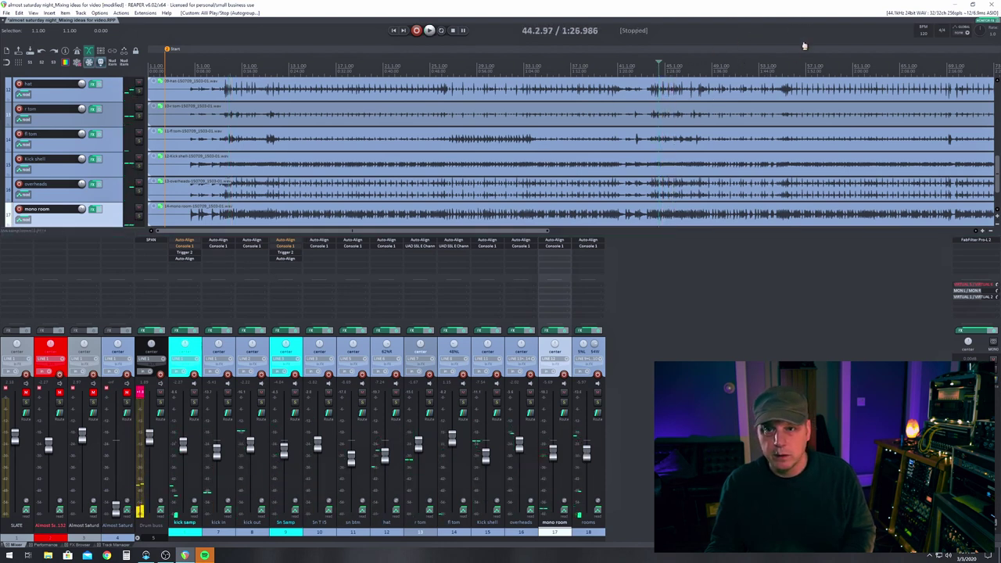
left_click(780, 61)
key("space")
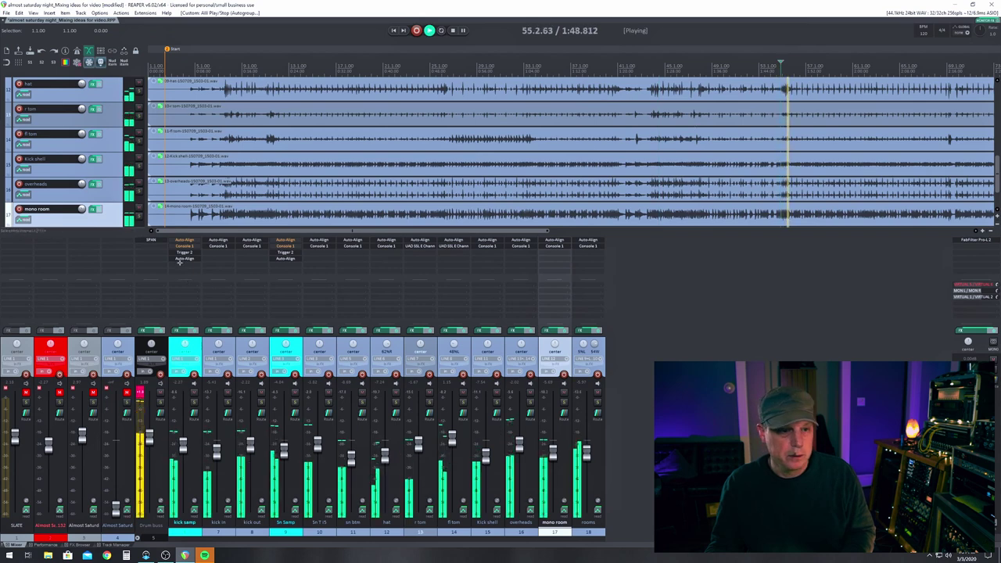
left_click(179, 258)
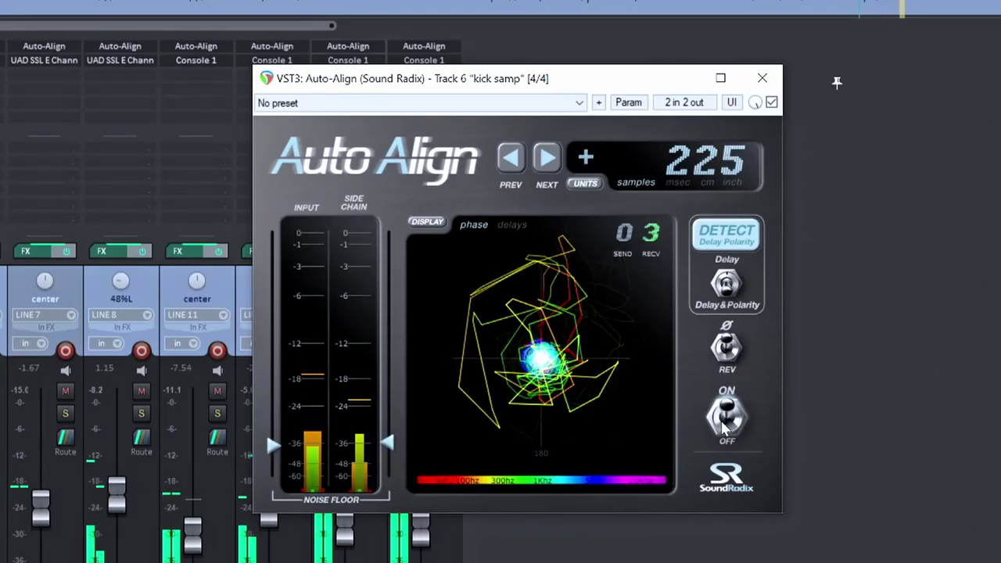
left_click(722, 405)
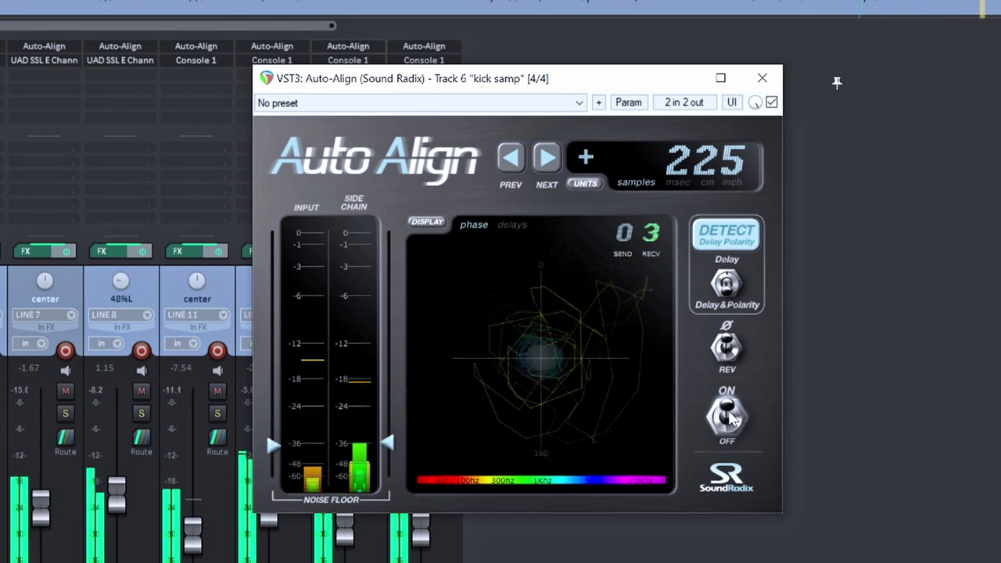
left_click(765, 81)
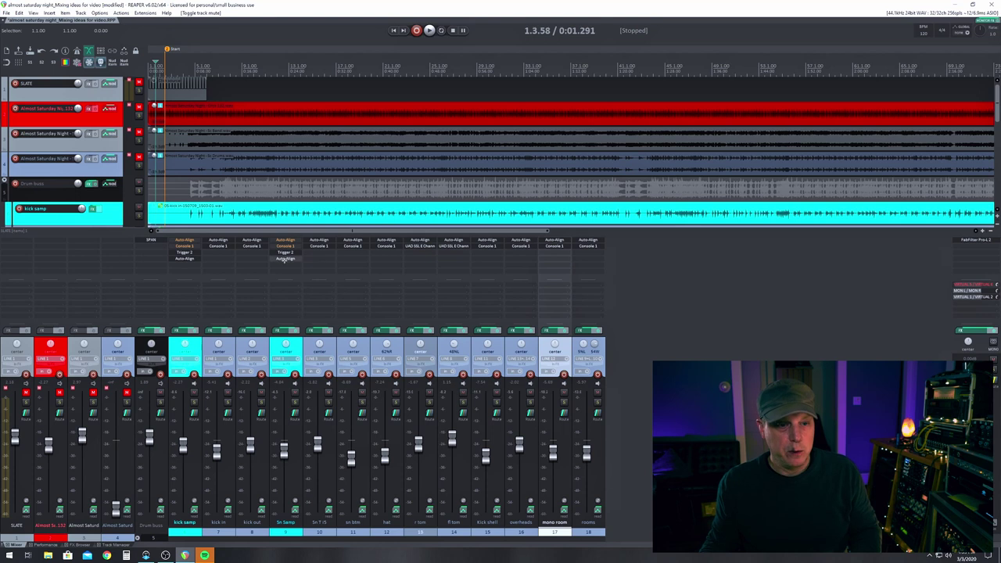
Step: Briefly play the session from about 0:12.9, then stop
key("space")
left_click(223, 68)
key("space")
key("space")
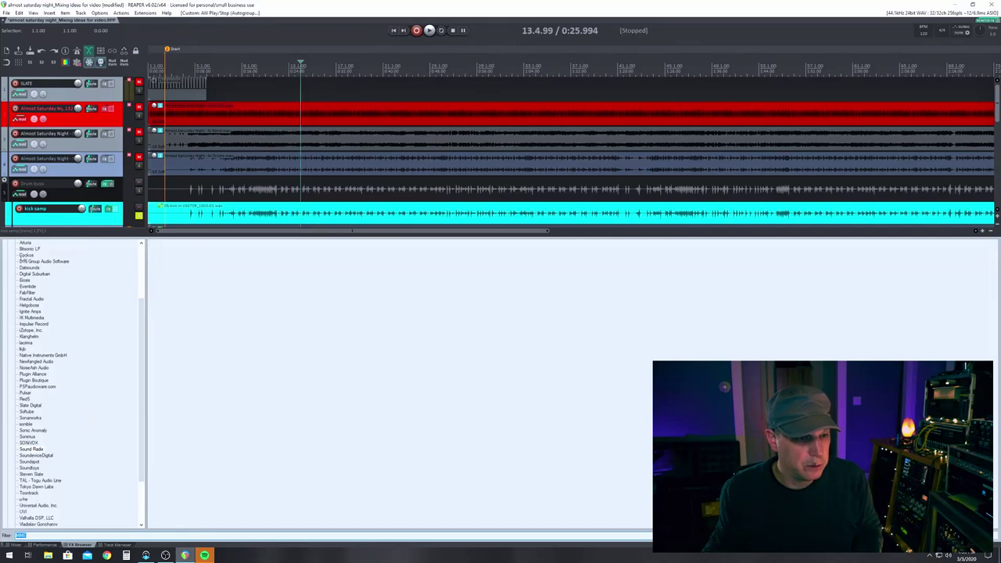
Step: Add Cockos ReaGate to the kick samp track and centre its window on screen
left_click(26, 255)
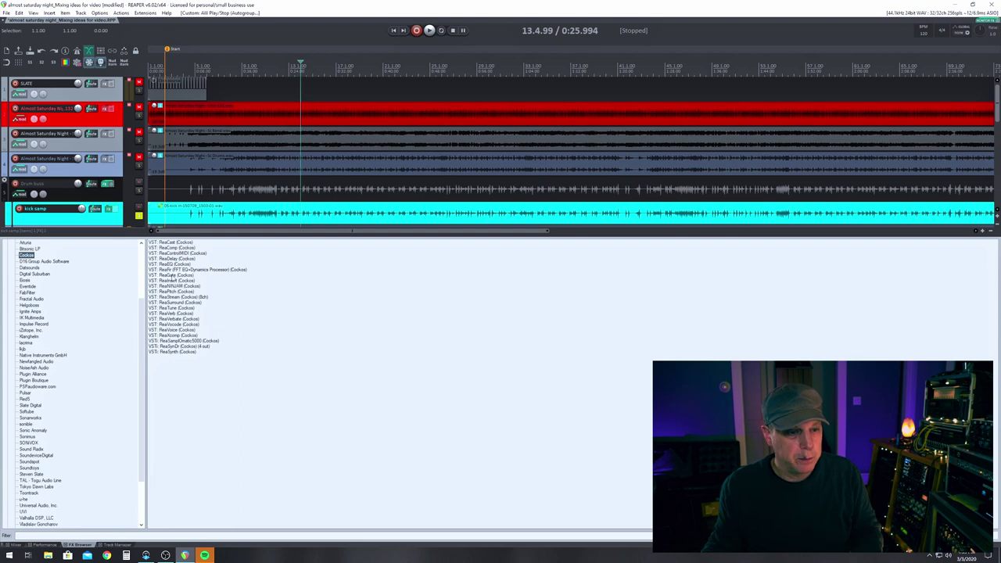
double_click(171, 276)
left_click_drag(92, 28, 443, 153)
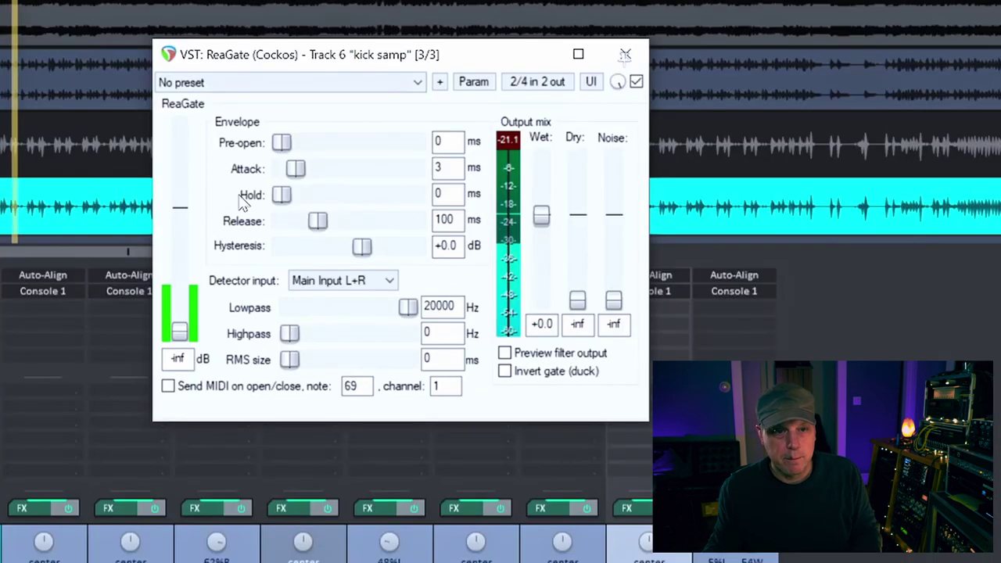
Step: Load ReaGate's 'stock - Kick to MIDI' preset, set threshold to -27.2 dB and adjust the wet level
left_click(217, 82)
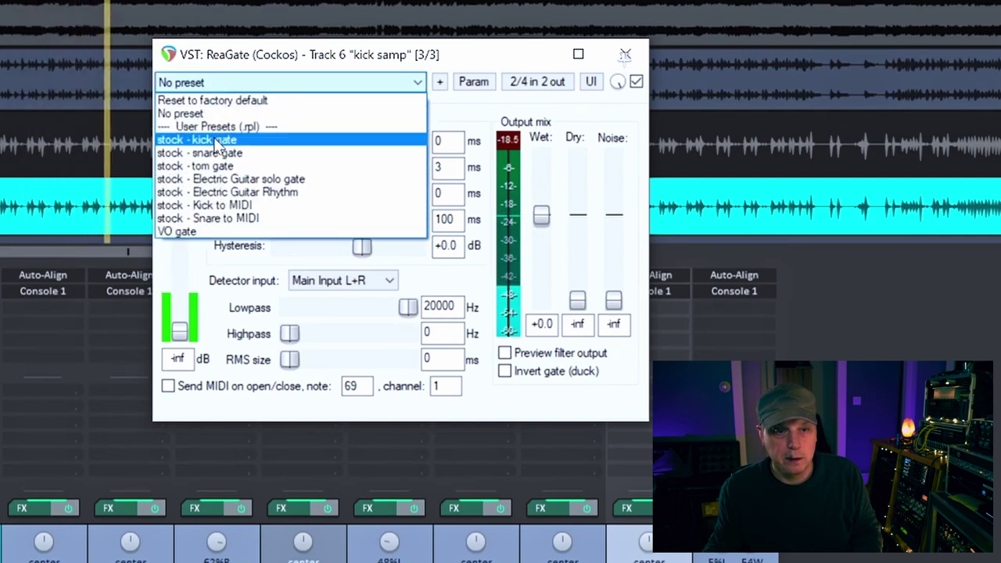
left_click(221, 206)
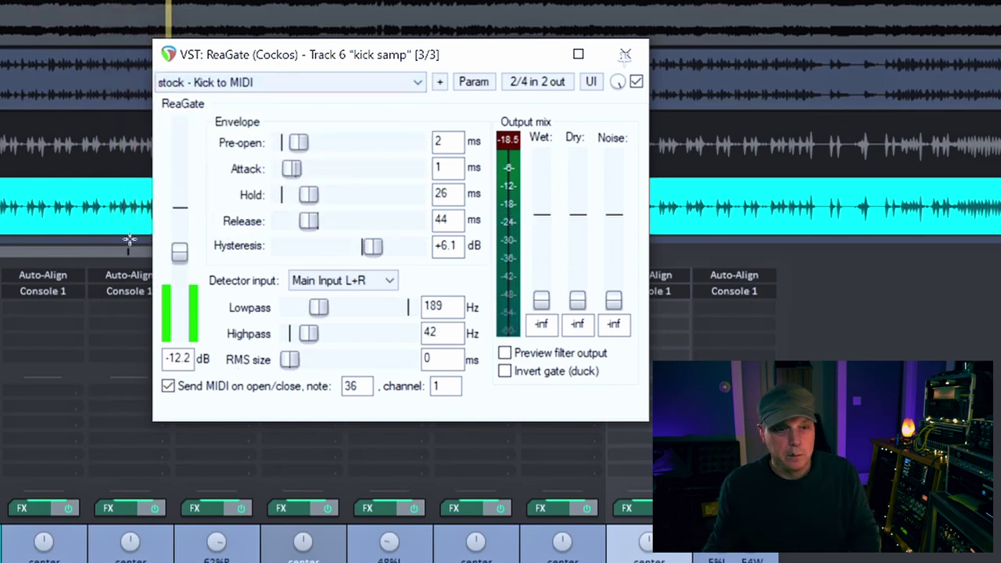
left_click_drag(179, 251, 176, 269)
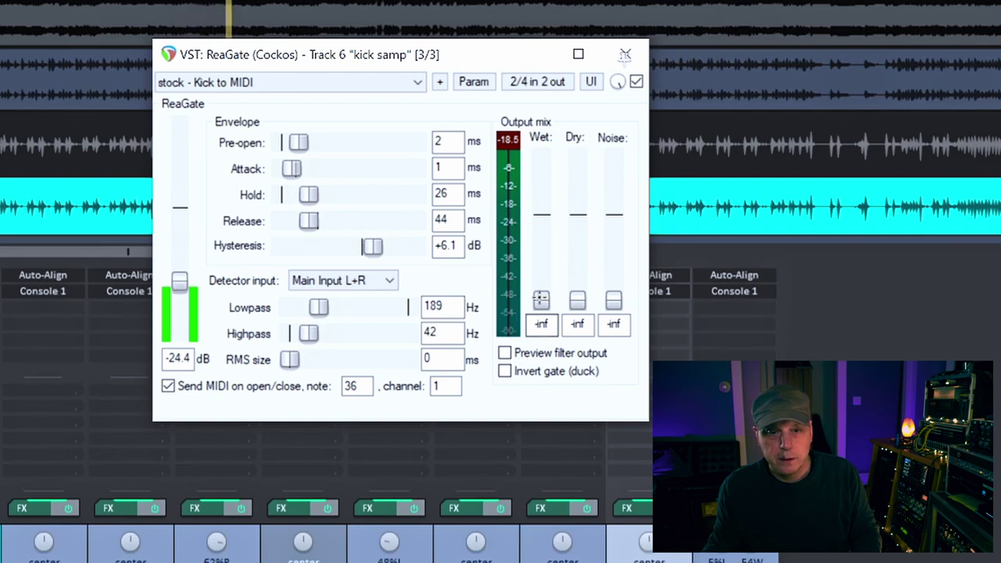
left_click_drag(540, 299, 541, 212)
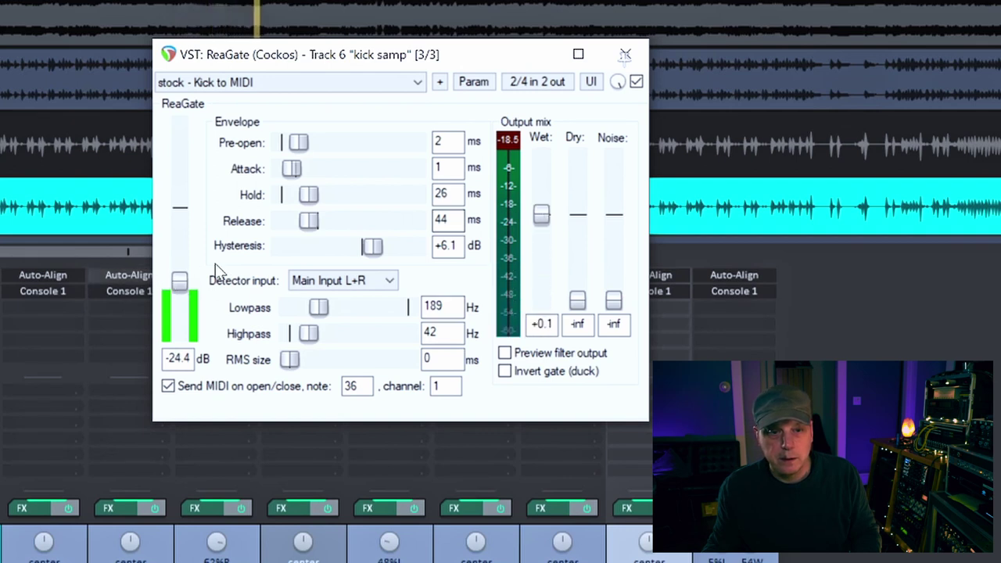
left_click_drag(179, 281, 179, 286)
left_click_drag(541, 215, 542, 439)
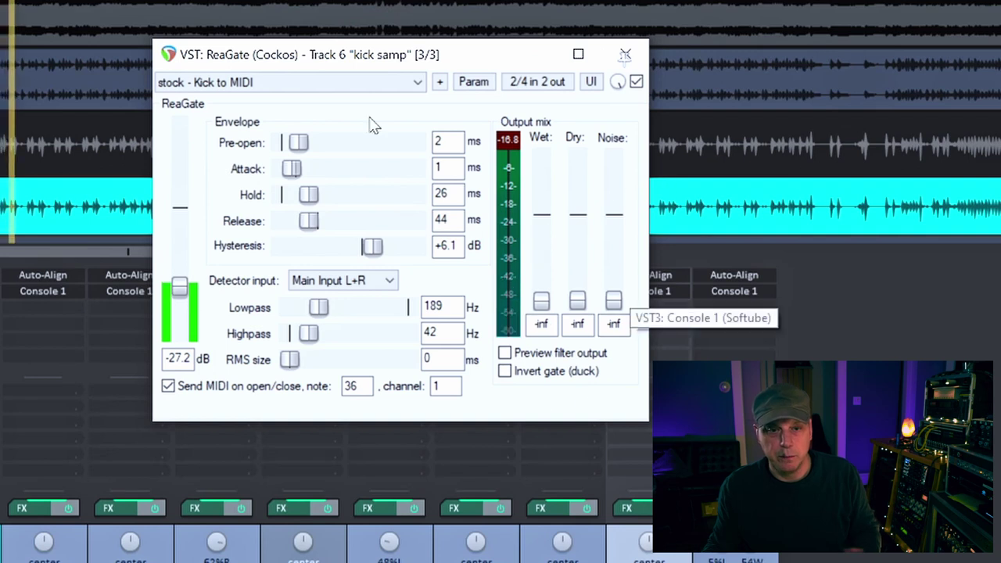
left_click(626, 54)
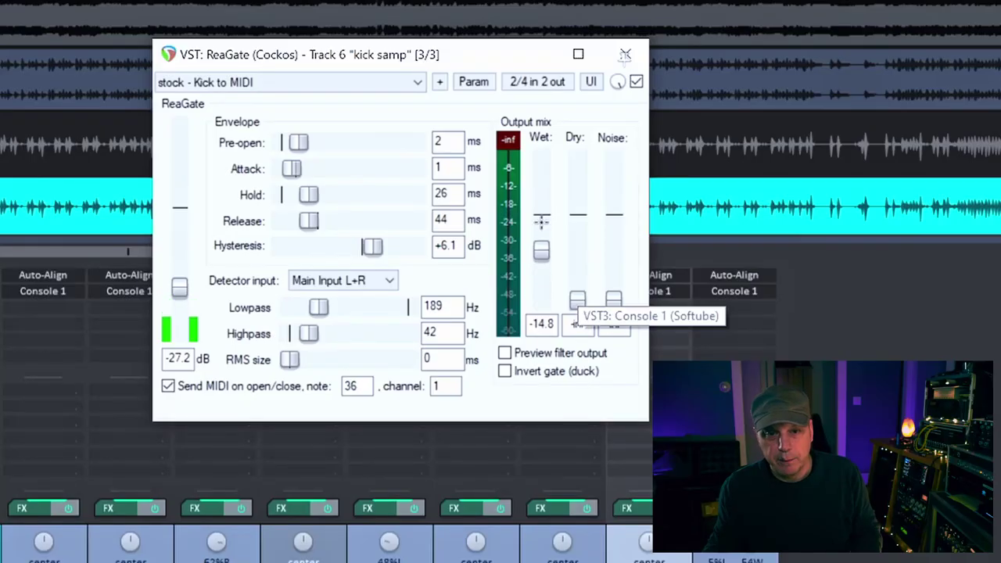
left_click_drag(541, 222, 541, 219)
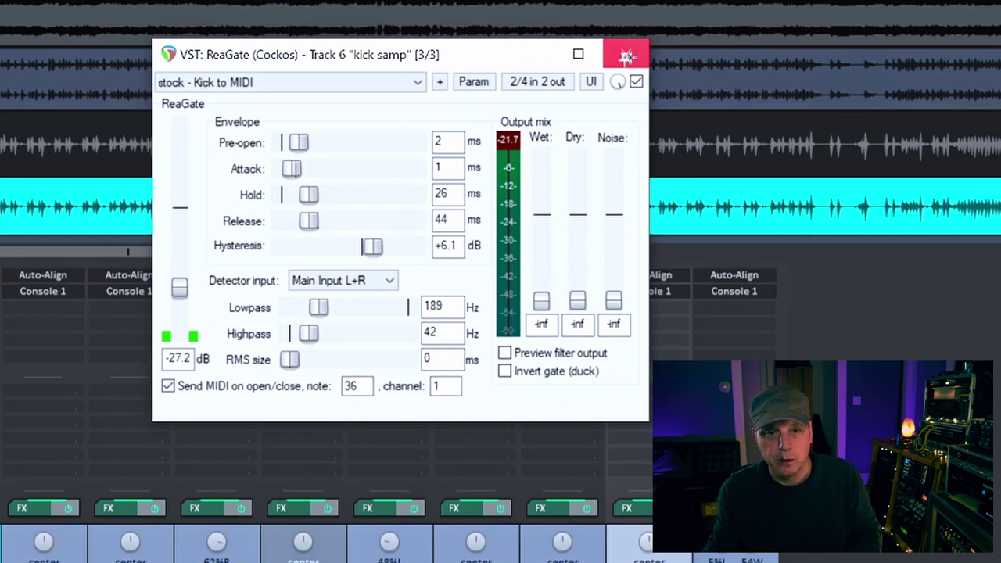
left_click(626, 55)
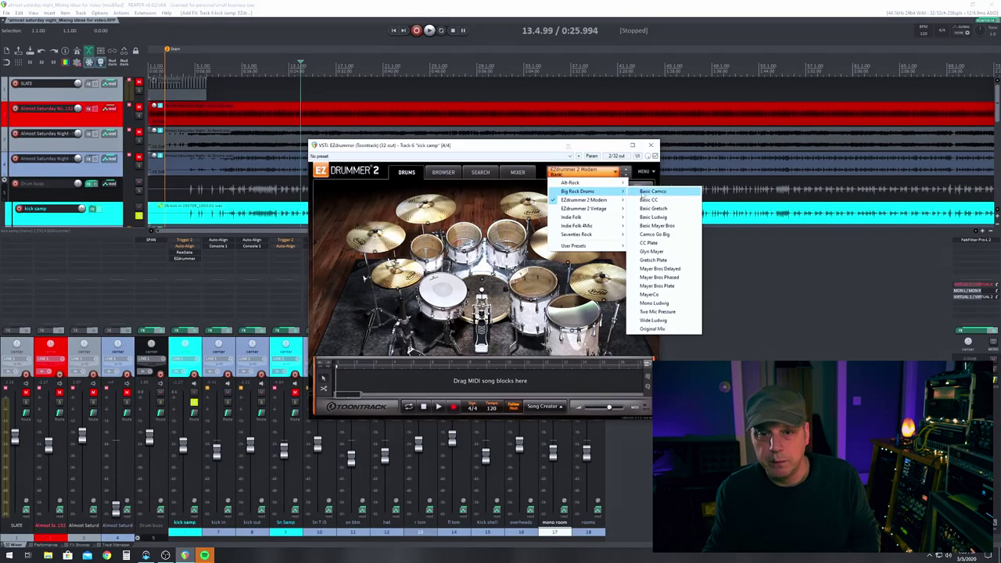
Step: Choose EZdrummer's Big Rock Drums Basic Camco kit and audition its kick during playback
left_click(641, 193)
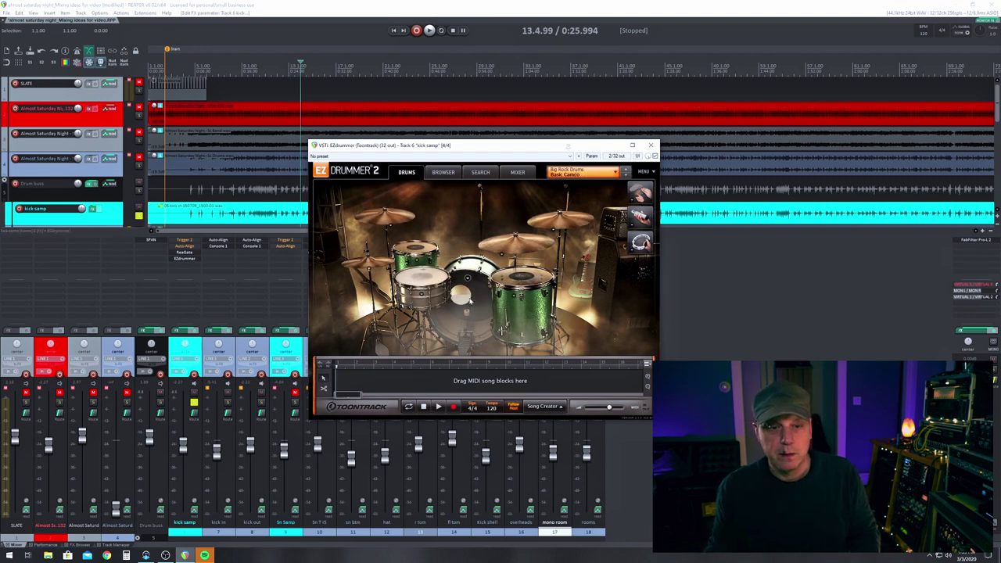
left_click(470, 301)
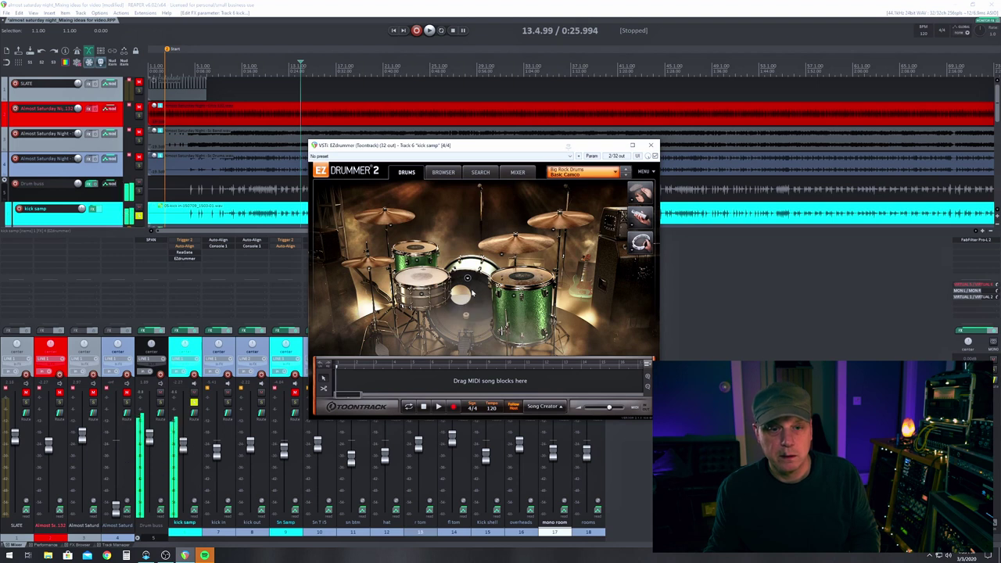
key("space")
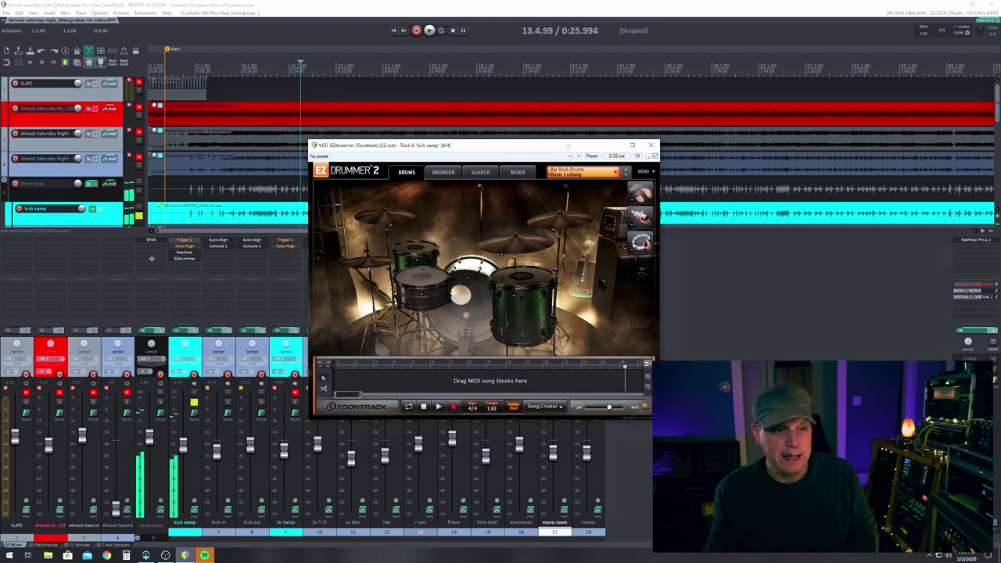
key("space")
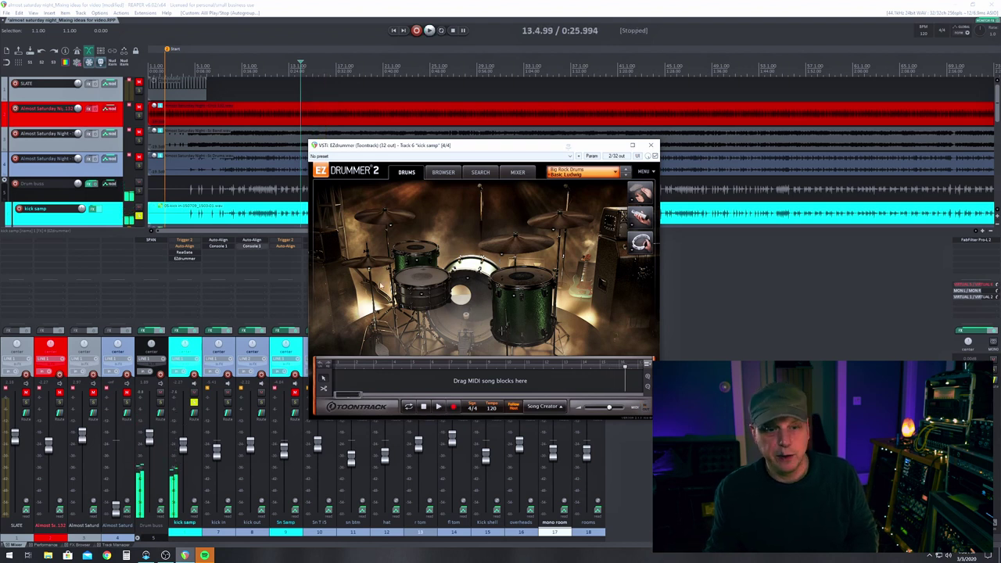
left_click(654, 145)
Step: Solo kick in and kick out while playing, bringing kick samp down to -15.7 dB
left_click(227, 402)
key("space")
left_click_drag(188, 441, 182, 462)
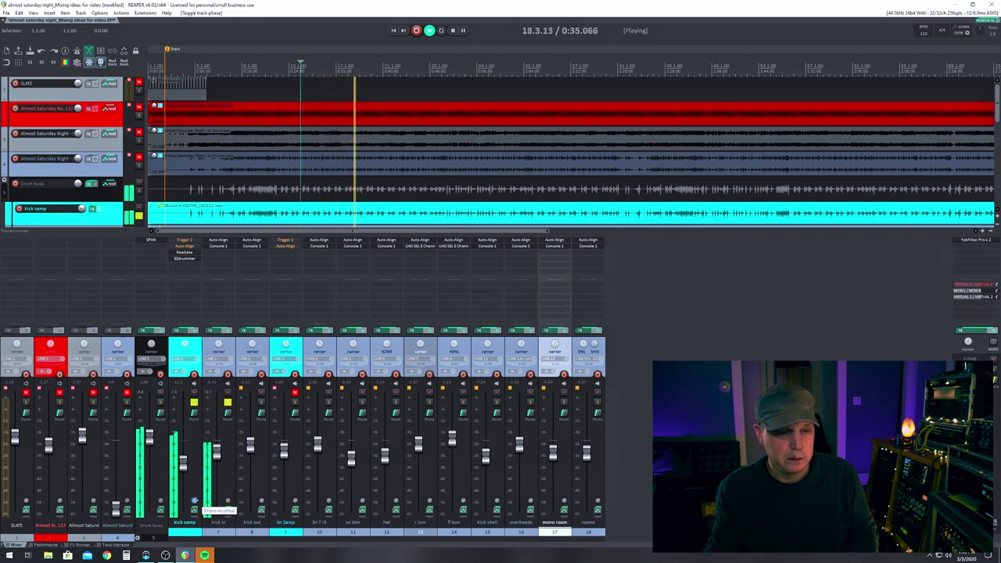
key("space")
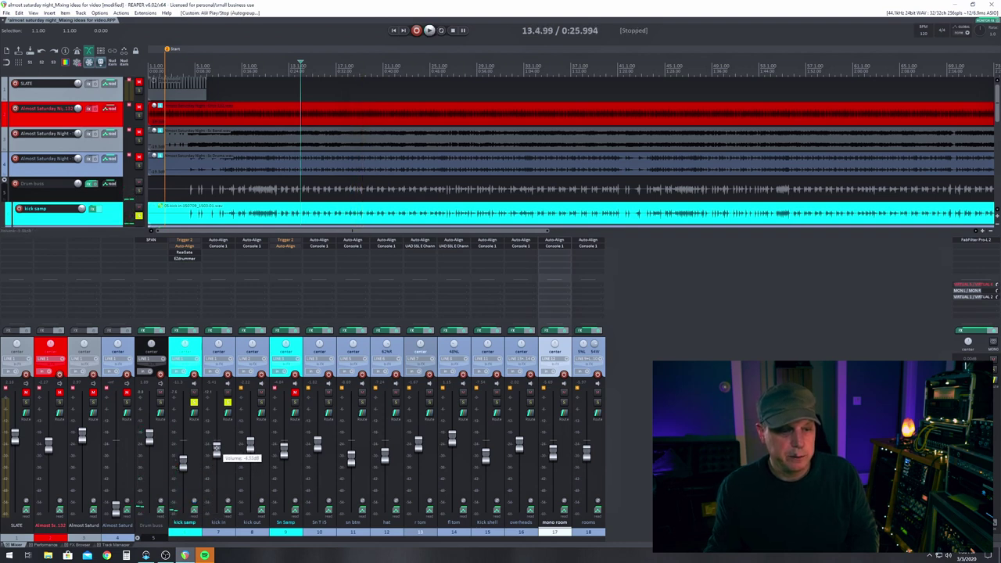
key("space")
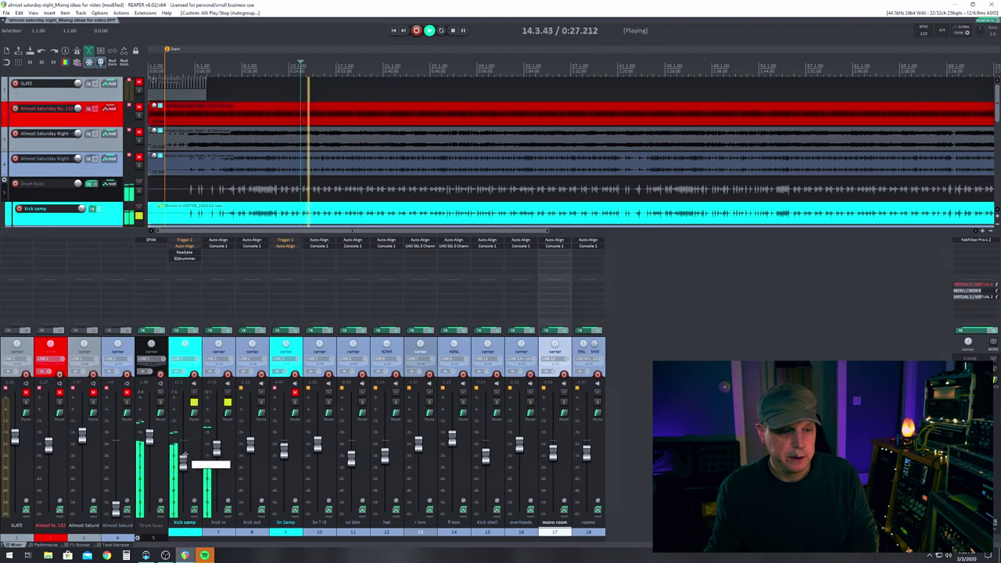
left_click(260, 402)
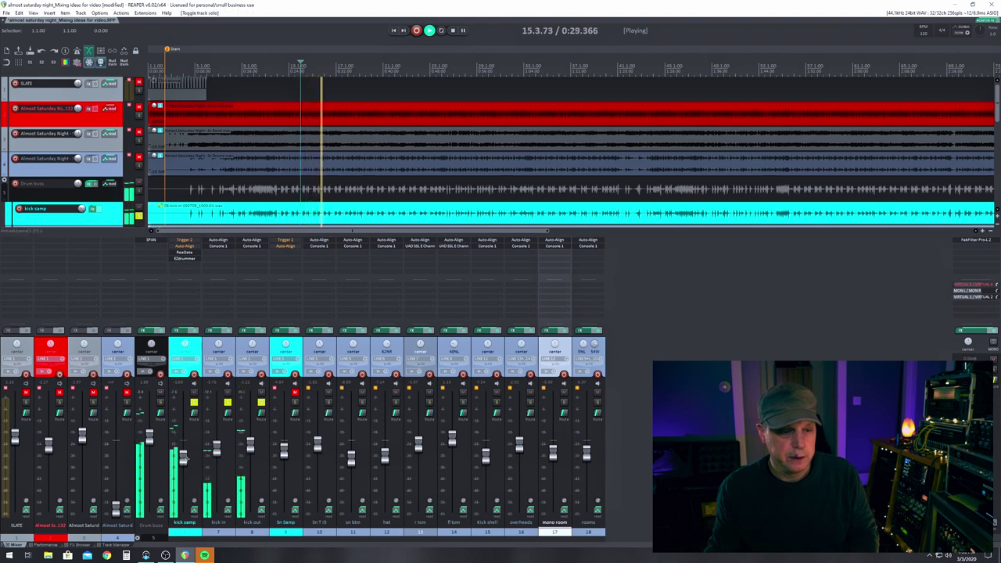
left_click_drag(183, 456, 182, 460)
key("space")
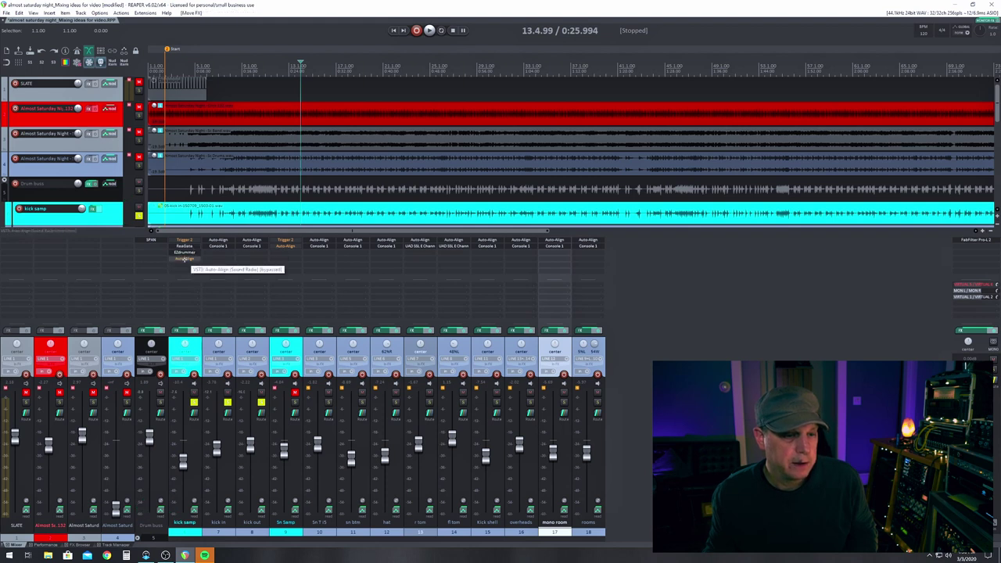
Step: Detect kick samp's delay with Auto-Align (147 samples) during playback and nudge its fader up slightly
left_click(182, 260)
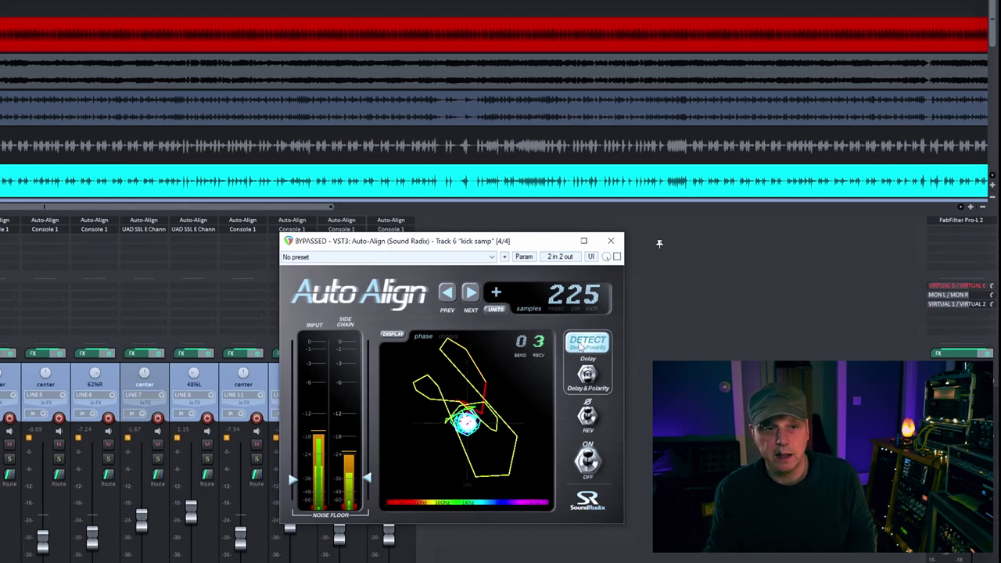
left_click(580, 347)
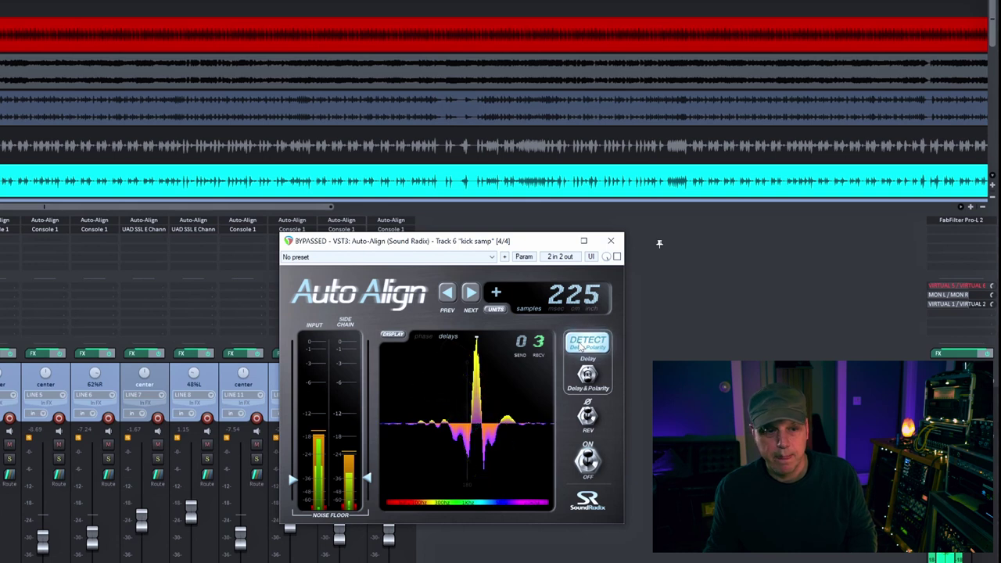
key("space")
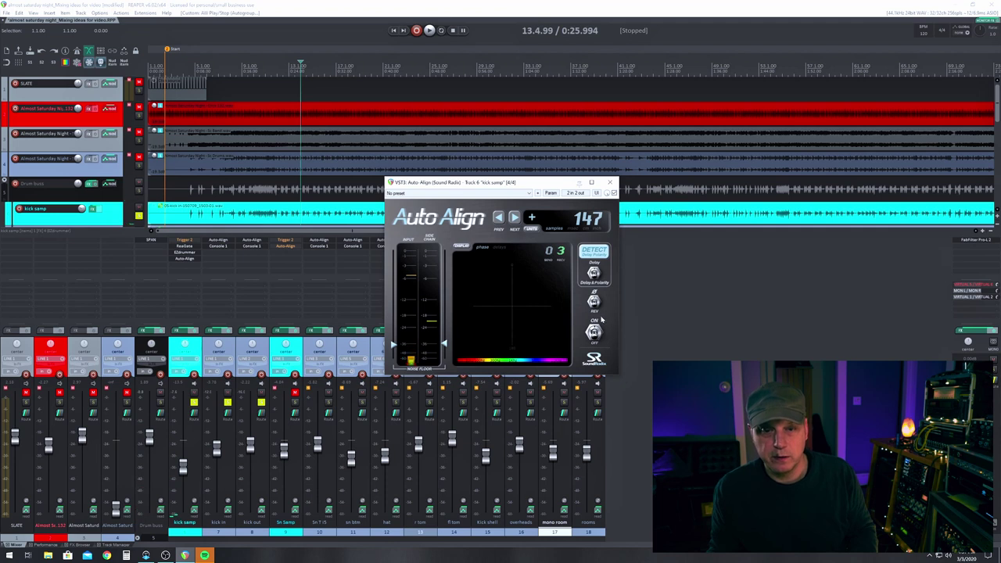
key("space")
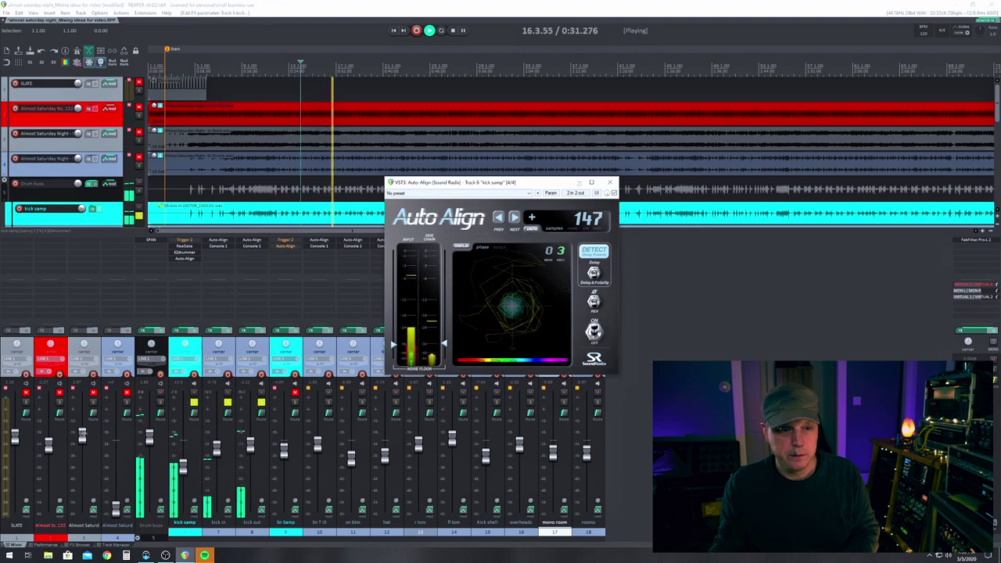
left_click_drag(175, 461, 175, 455)
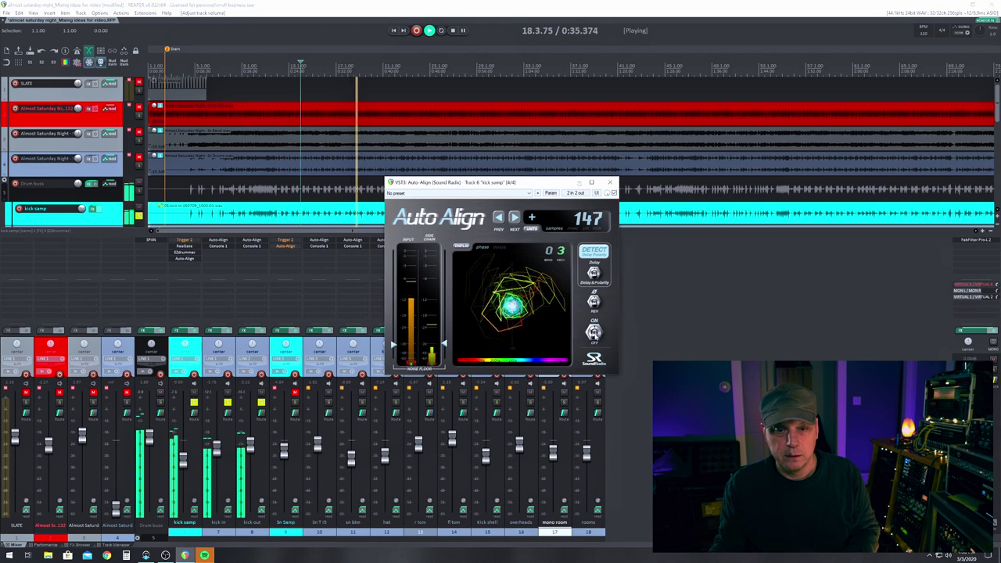
left_click(610, 182)
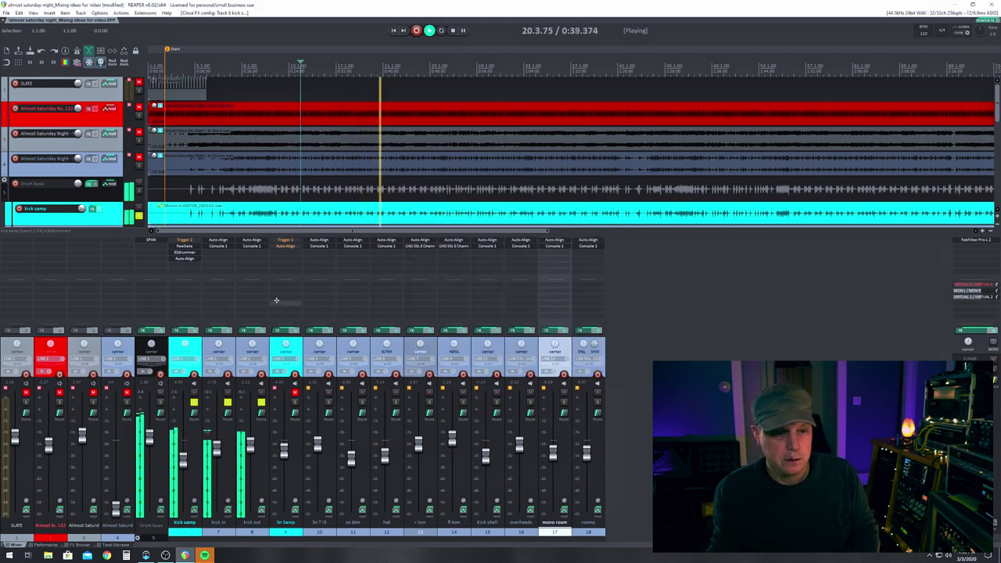
key("space")
Step: Solo Sn Samp and set its ReaGate to 'stock - Snare to MIDI', wet +3.1, threshold -23.8 dB
left_click(193, 402)
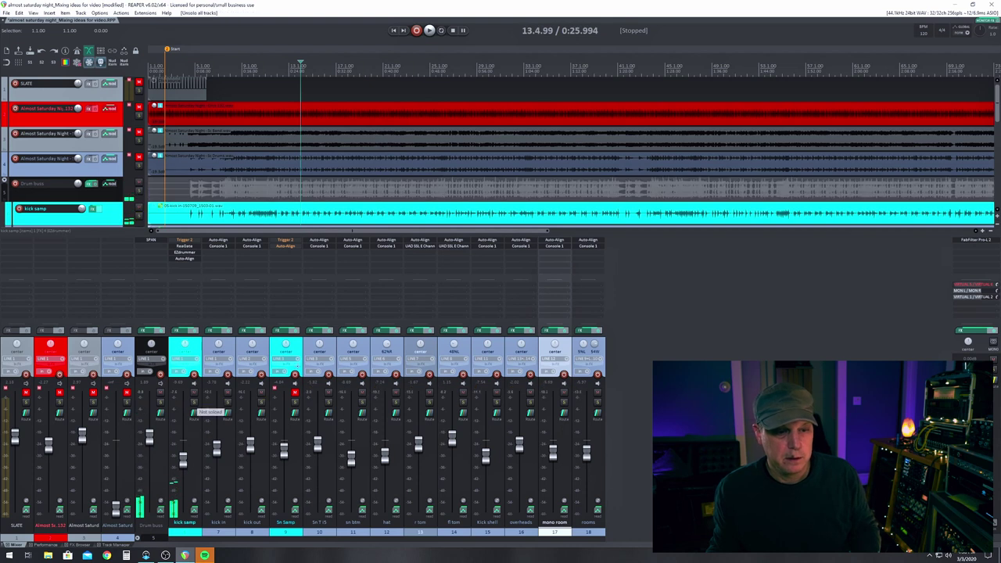
left_click(295, 402)
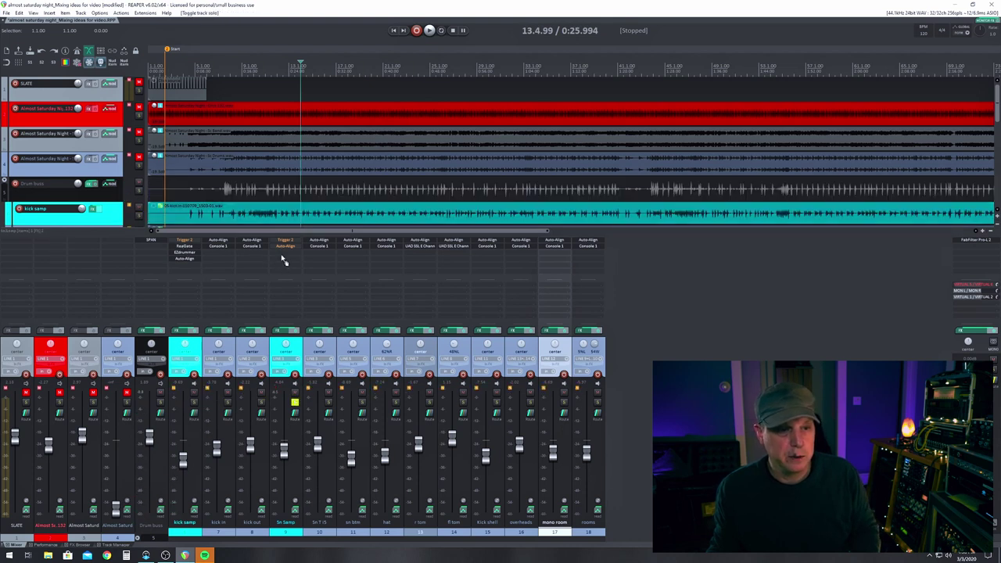
left_click(280, 252)
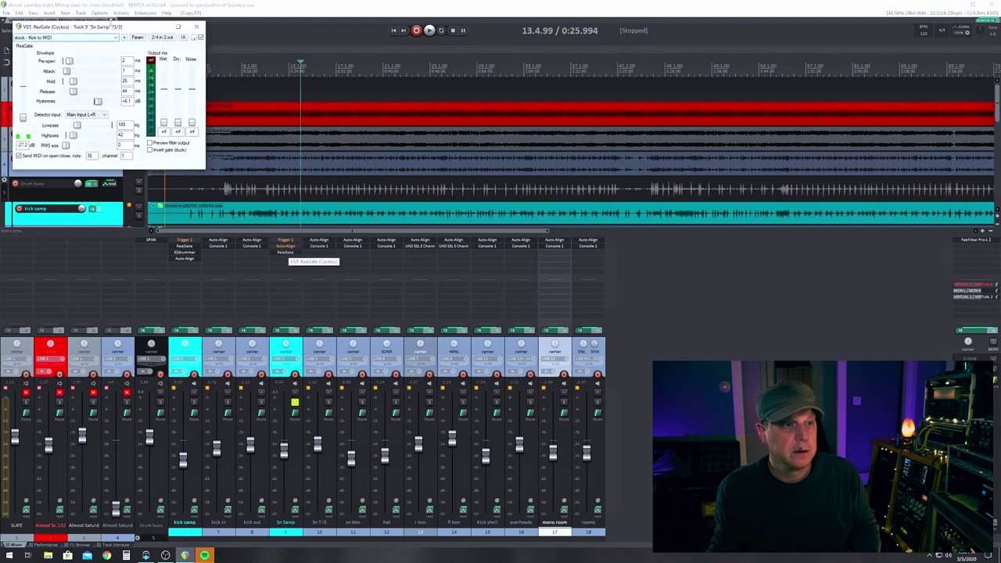
left_click_drag(100, 27, 480, 134)
left_click(461, 145)
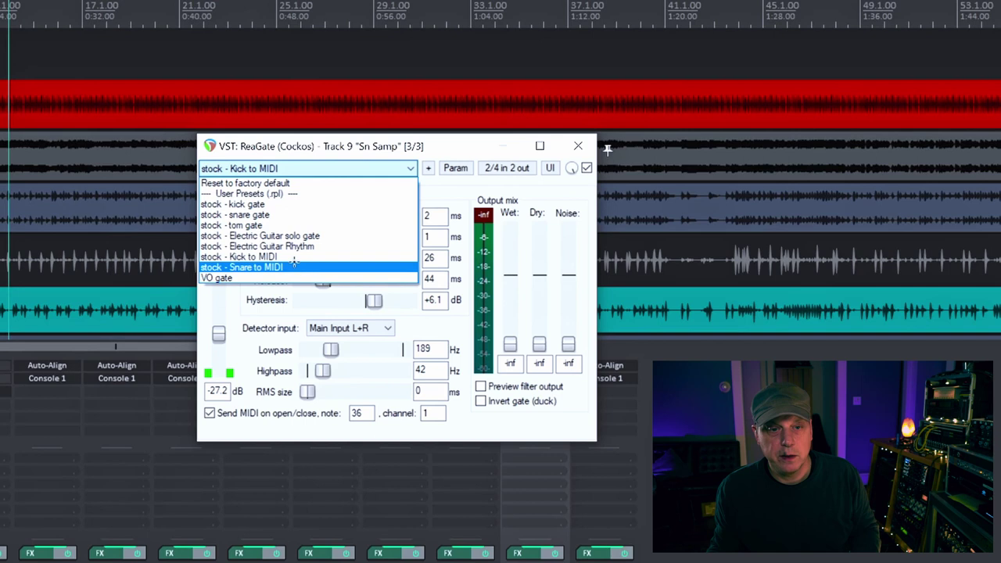
left_click(282, 266)
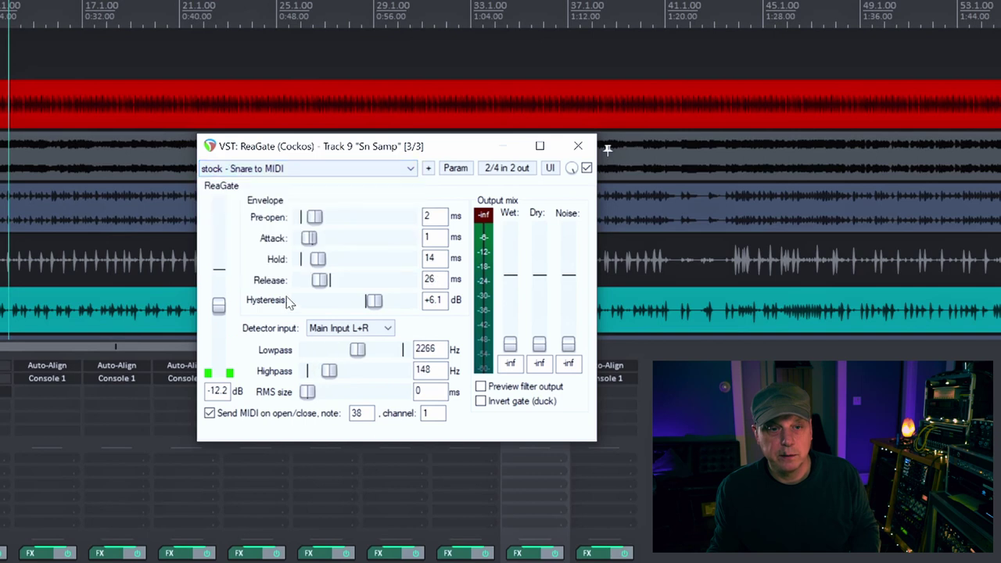
key("space")
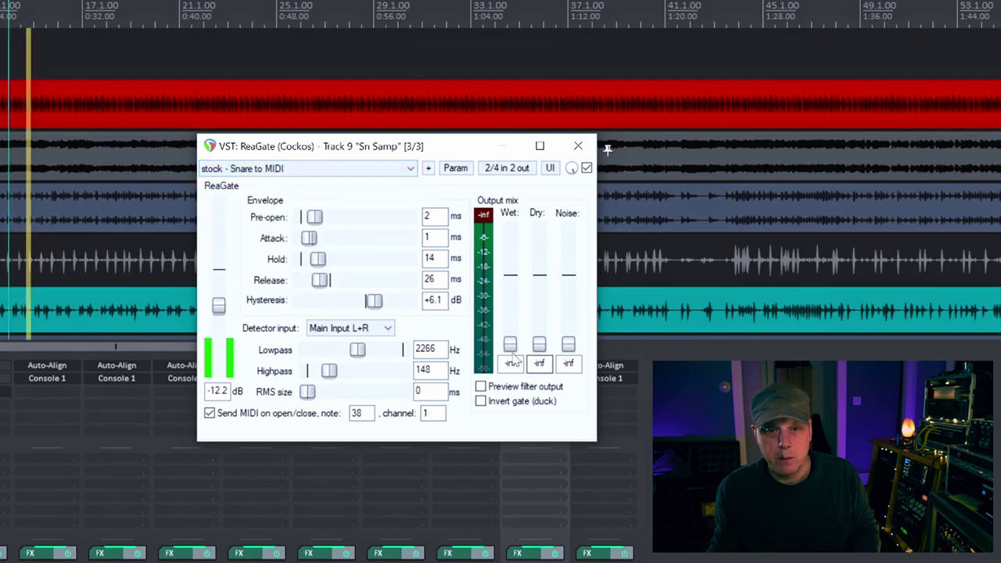
left_click_drag(510, 344, 510, 270)
left_click_drag(218, 305, 219, 328)
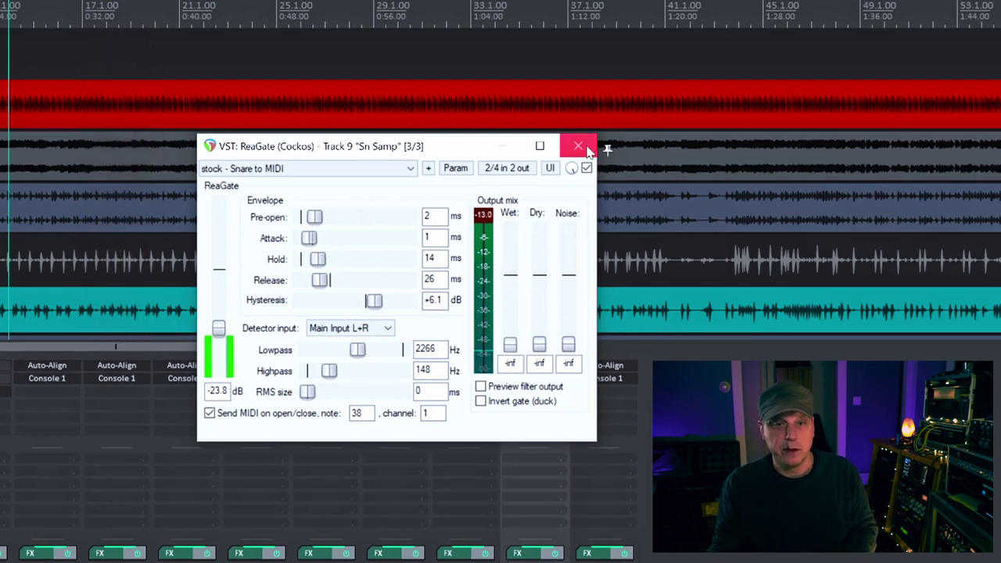
left_click(578, 146)
key("space")
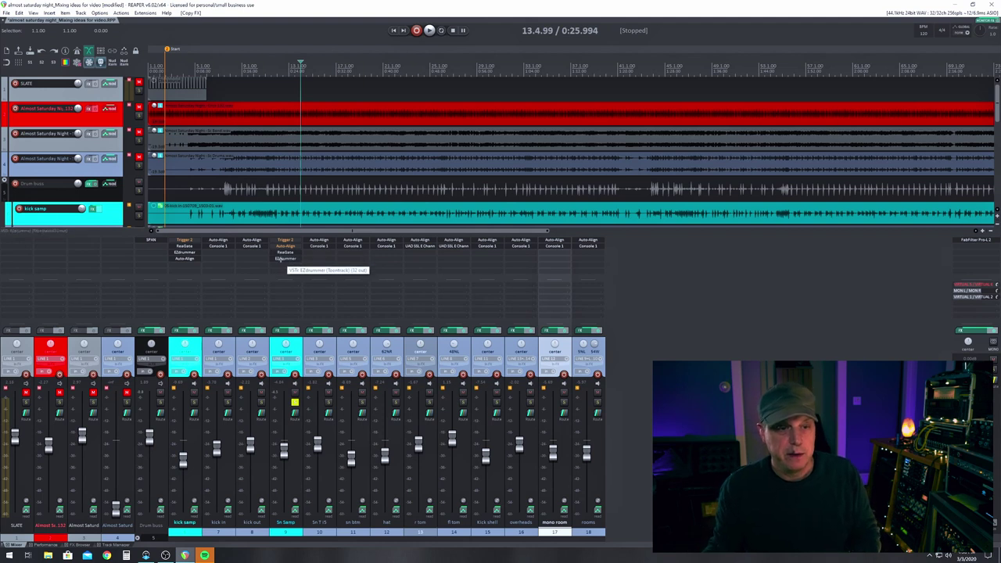
Step: Open EZdrummer on Sn Samp and audition the Mayer Bros, Joyful Noise and Ludwig Black Magic snares
left_click(279, 259)
left_click_drag(189, 30, 541, 122)
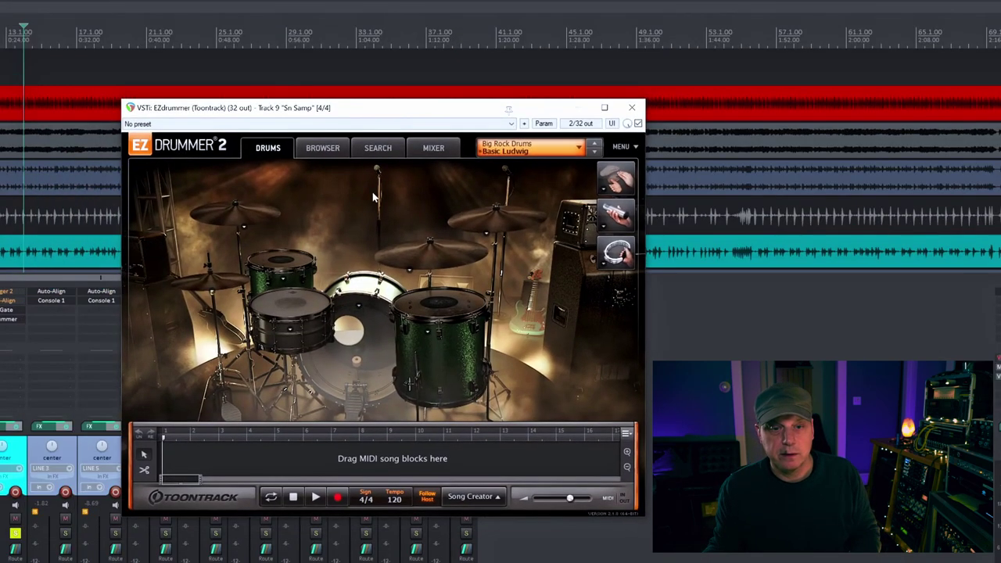
left_click(362, 307)
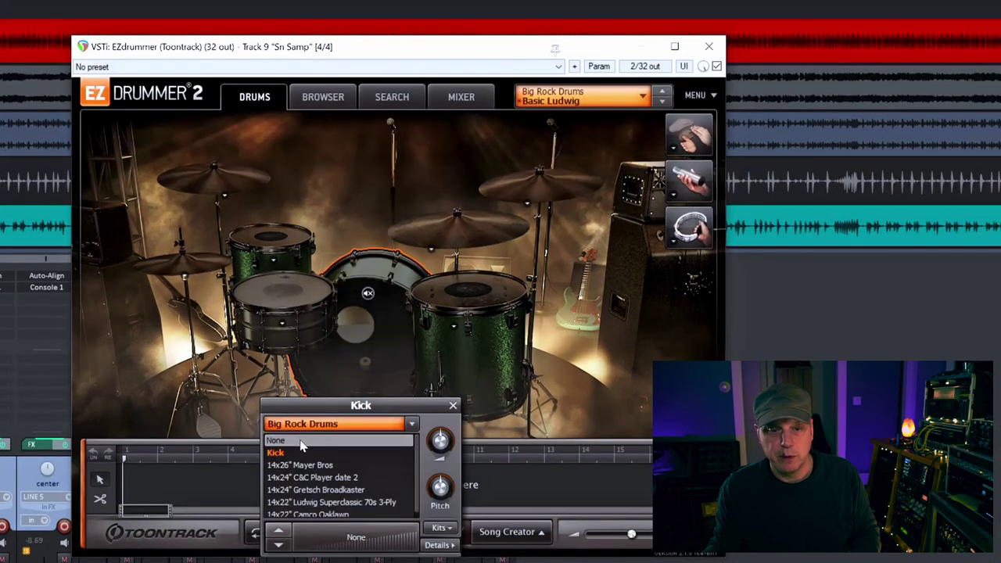
left_click(282, 326)
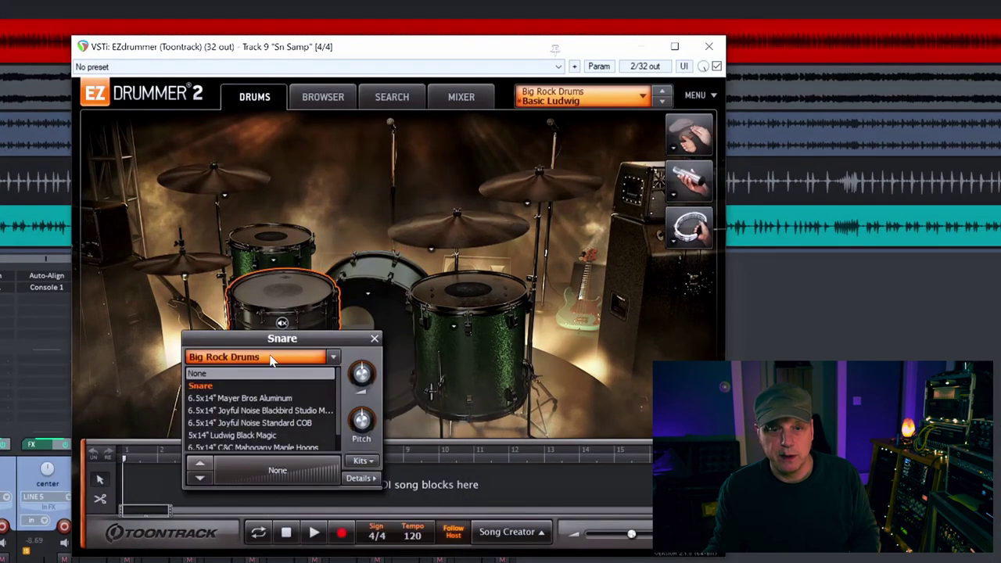
left_click(231, 400)
left_click(231, 410)
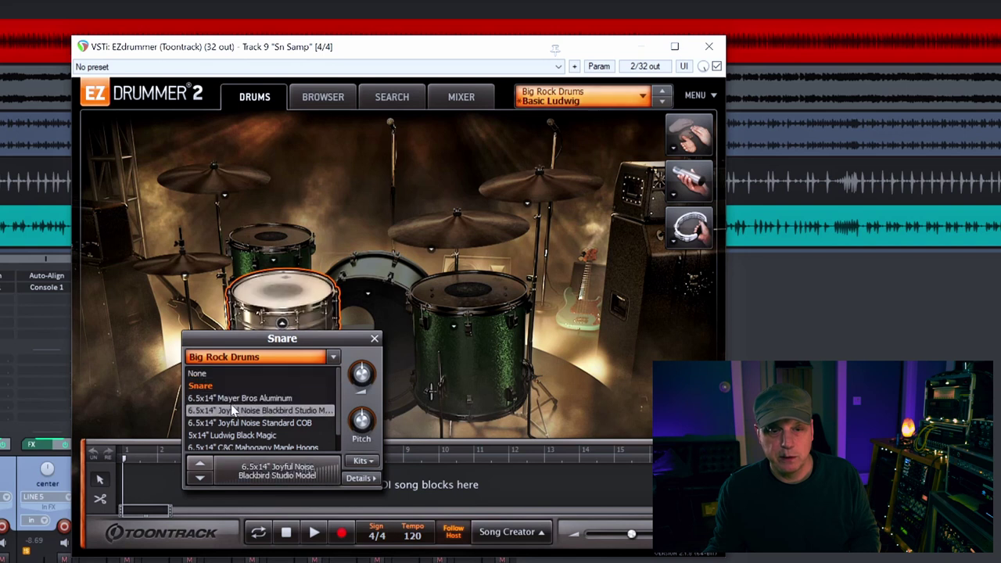
left_click(231, 423)
left_click(258, 434)
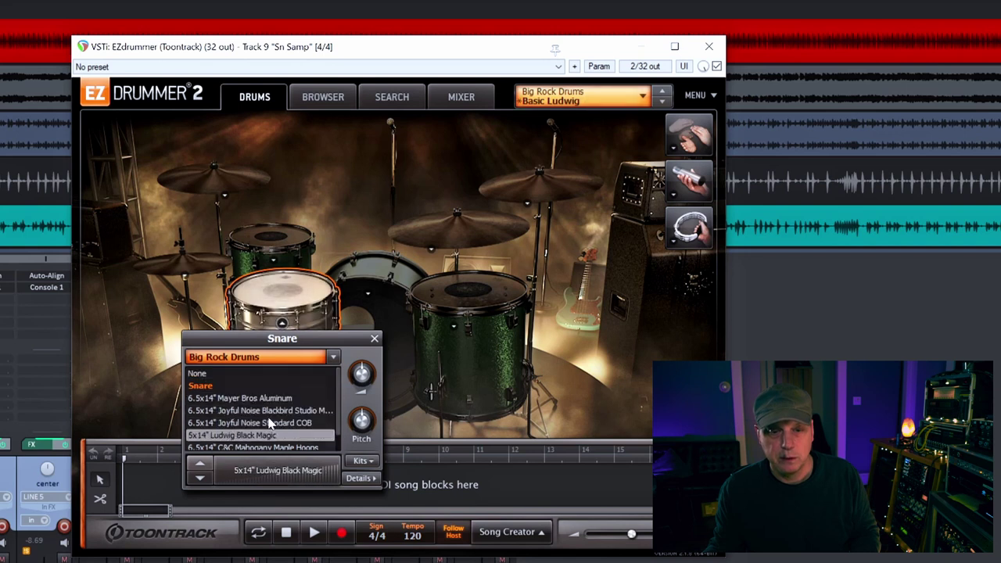
Step: Audition the C&C Mahogany and Gretsch Broadkaster snares, then pick the Joyful Noise Standard COB
scroll(265, 423, "down", 1)
left_click(258, 434)
left_click(252, 444)
left_click(249, 419)
left_click(250, 406)
left_click(250, 393)
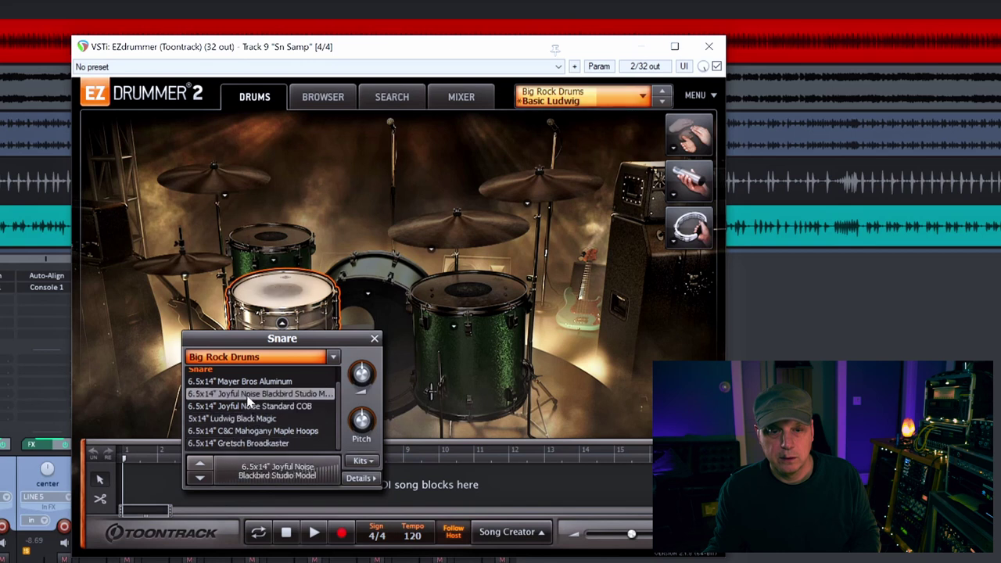
left_click(250, 419)
left_click(250, 407)
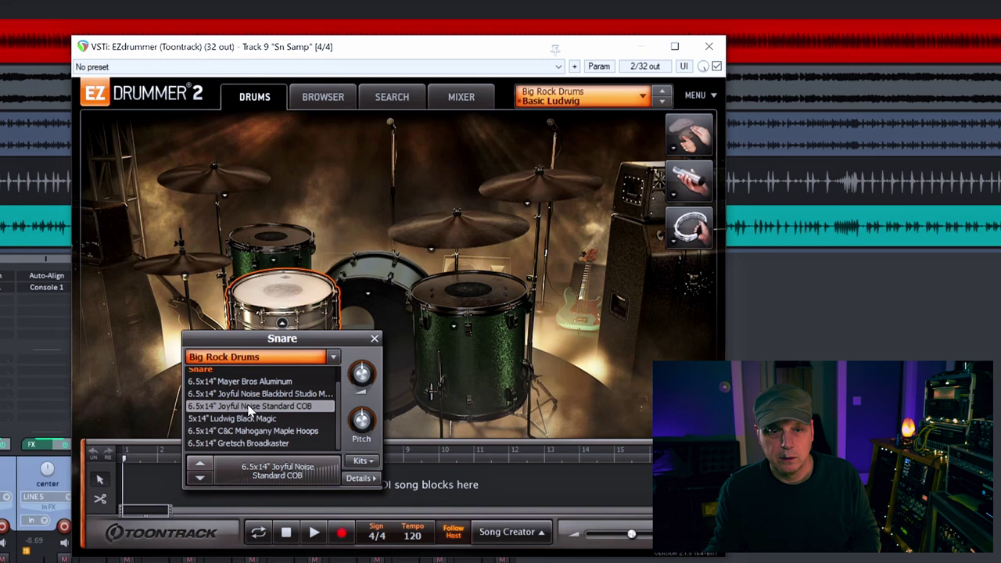
left_click(373, 341)
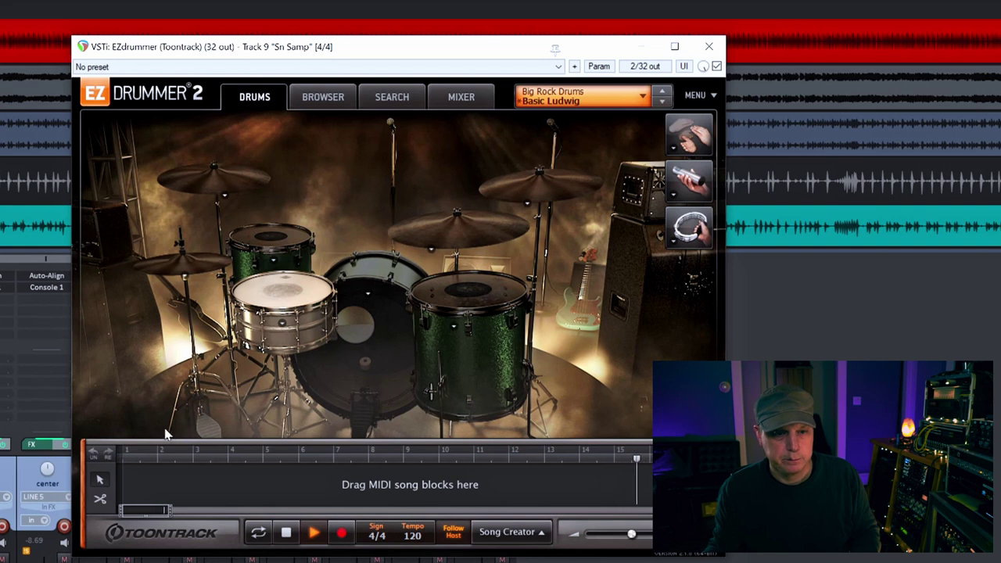
Step: Switch the snare to the 6.5x14" Joyful Noise Blackbird Studio Model
left_click(282, 322)
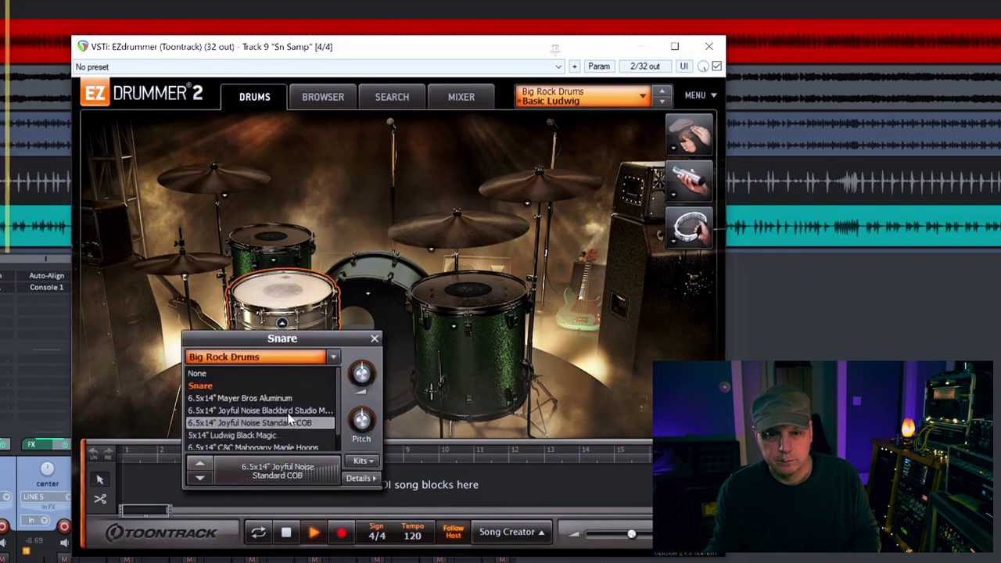
left_click(288, 411)
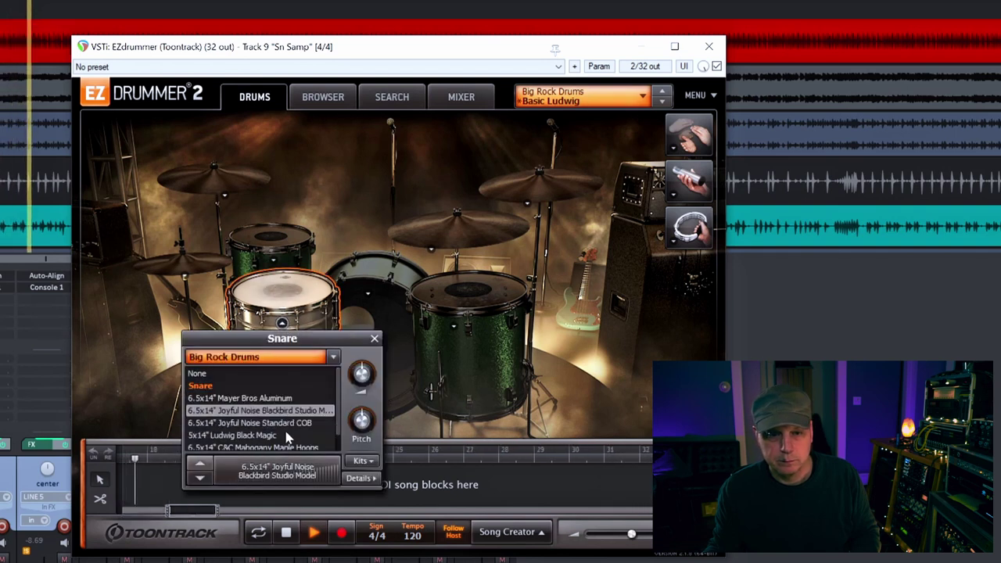
left_click(373, 338)
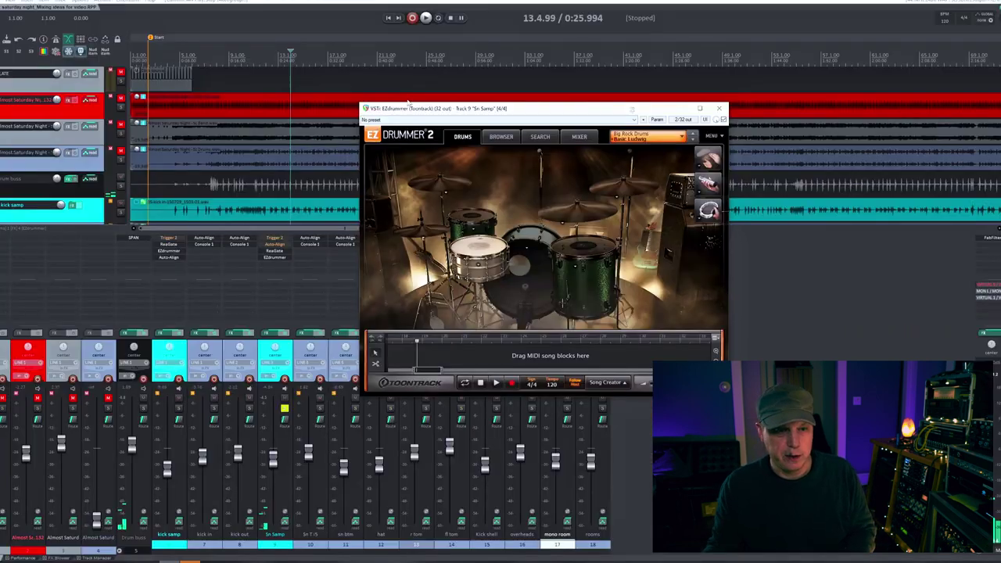
Step: Solo the Sn T and sn btm mics, invert Sn Samp's polarity, then close EZdrummer and stop
left_click_drag(429, 104, 119, 50)
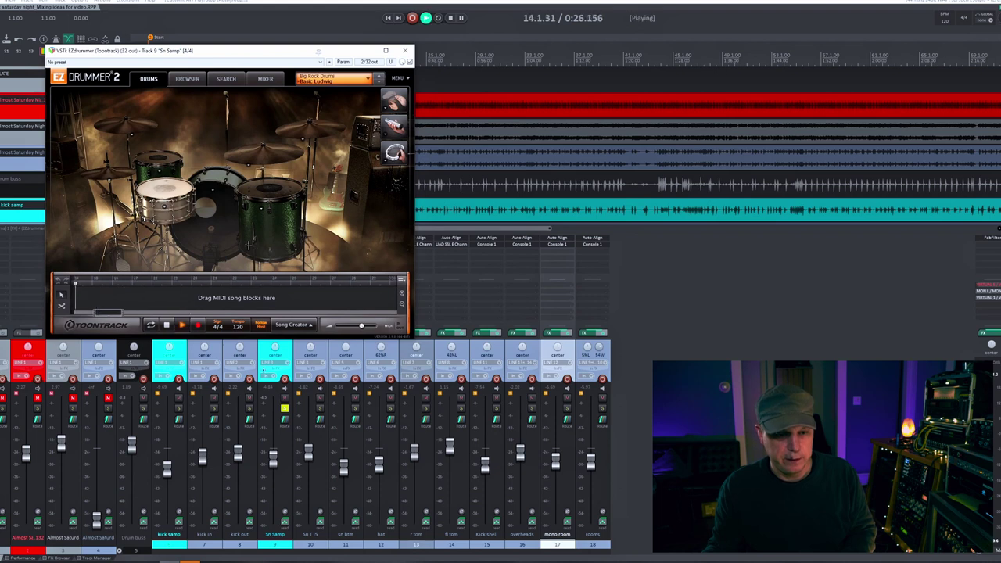
left_click(320, 408)
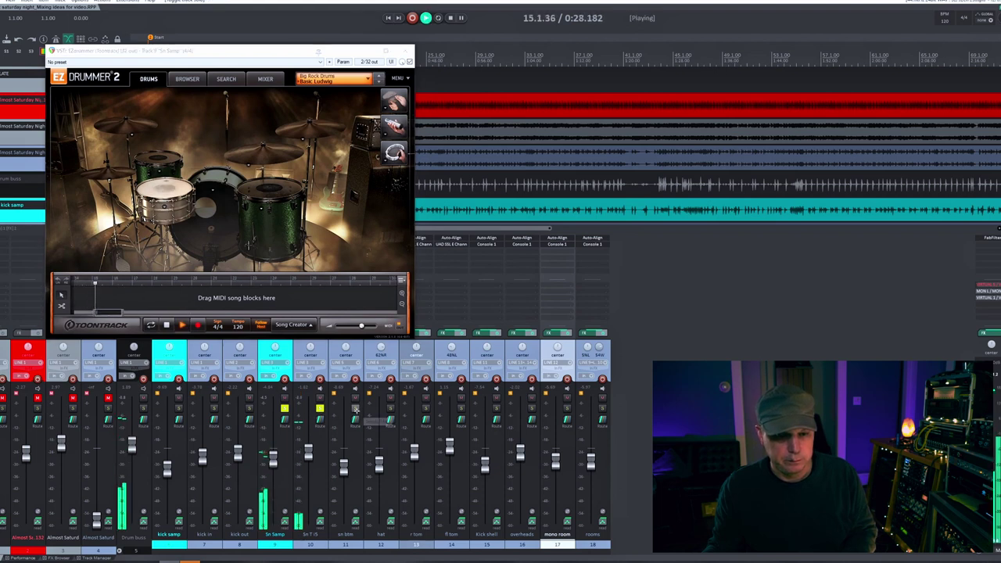
left_click(355, 408)
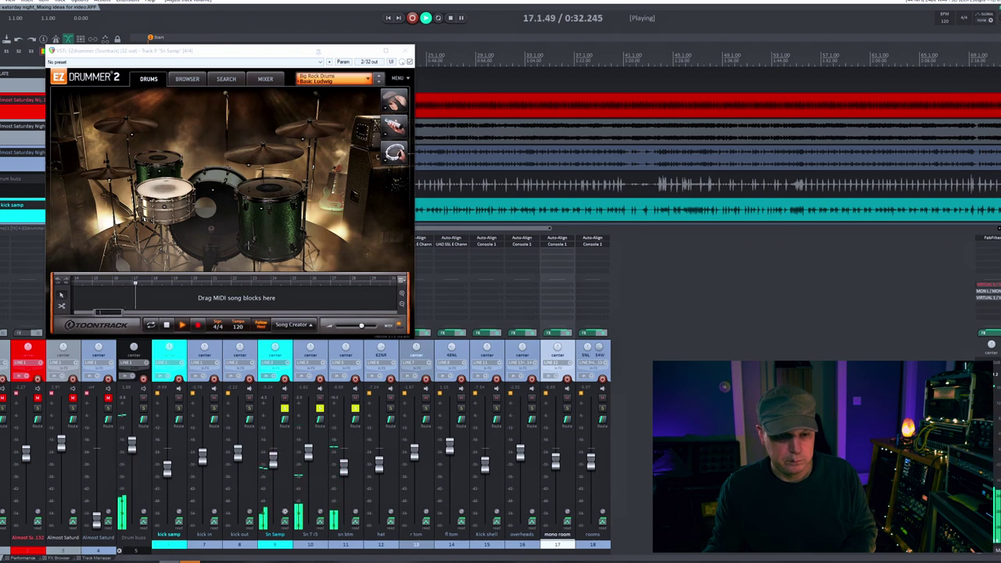
left_click(284, 512)
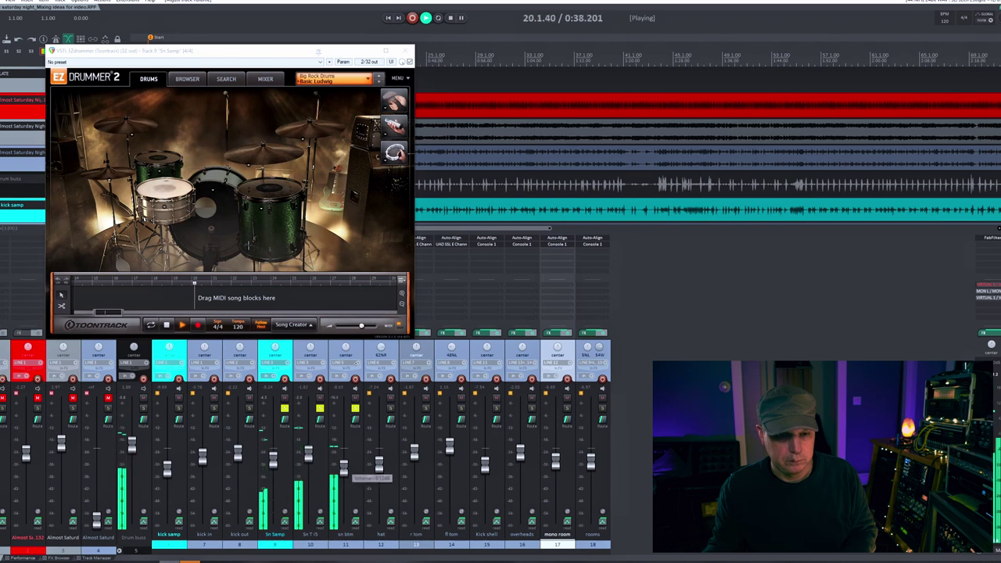
left_click(405, 51)
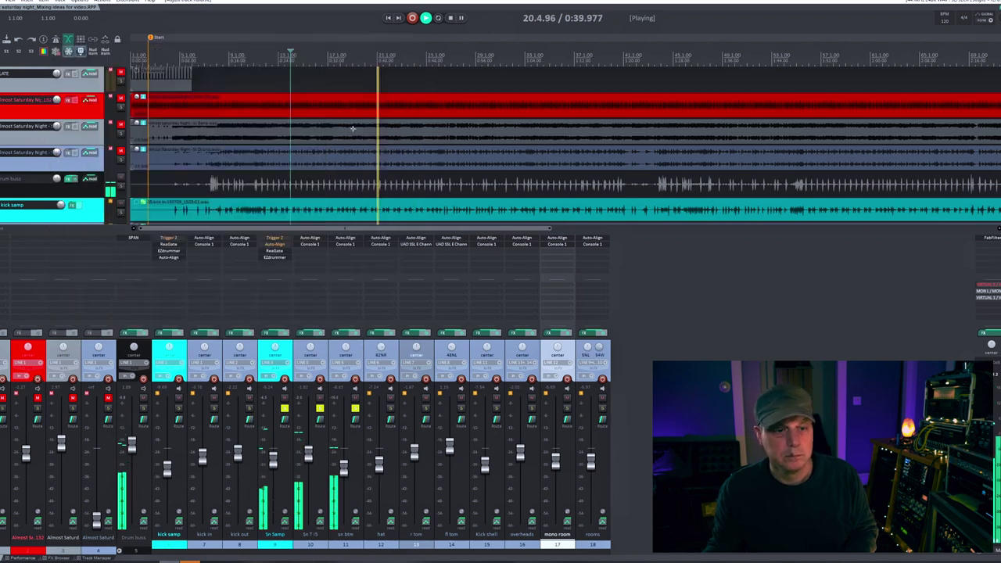
key("space")
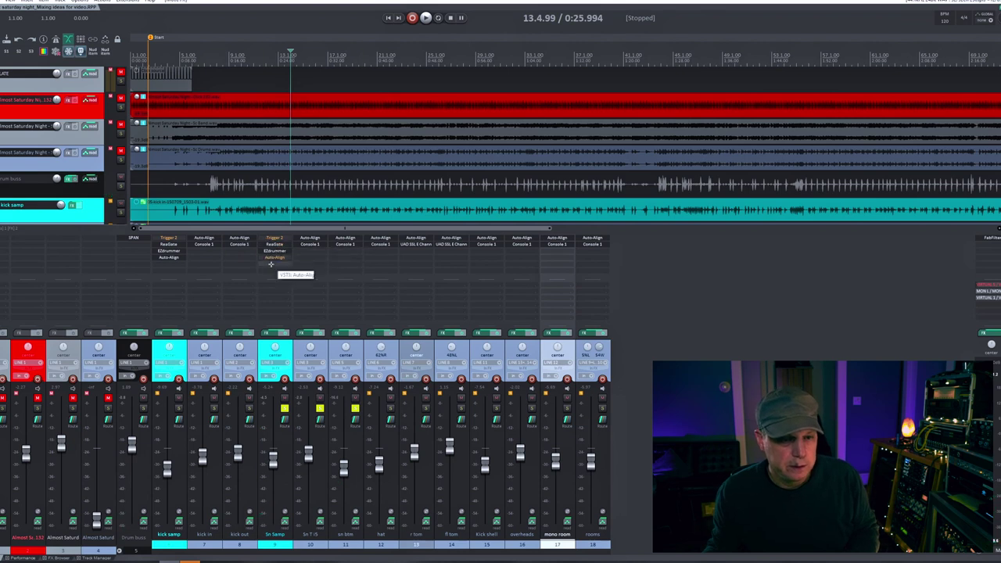
Step: Run Auto-Align detection on Sn Samp during playback, settling on a 176-sample delay
left_click(274, 257)
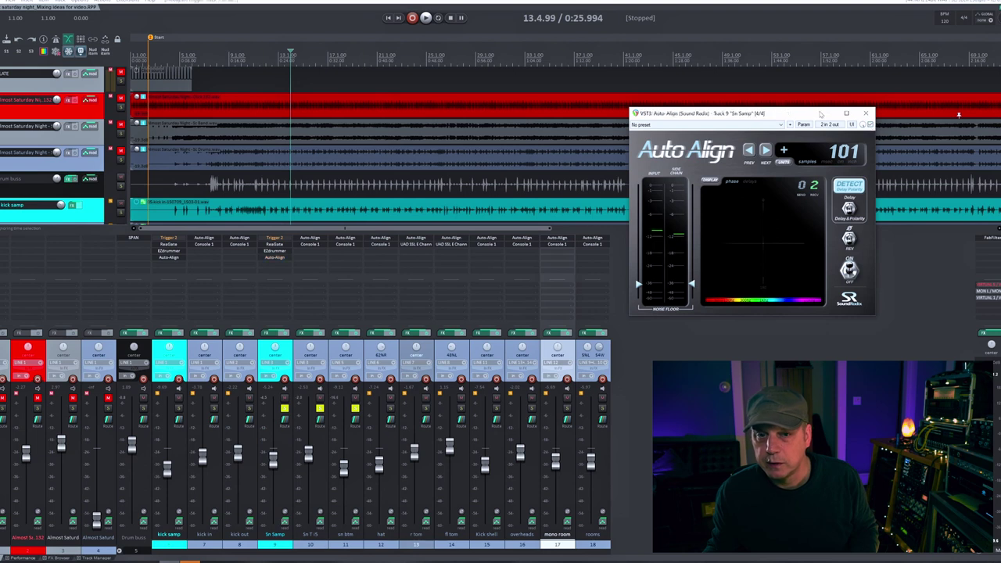
left_click_drag(664, 116, 449, 120)
left_click(635, 191)
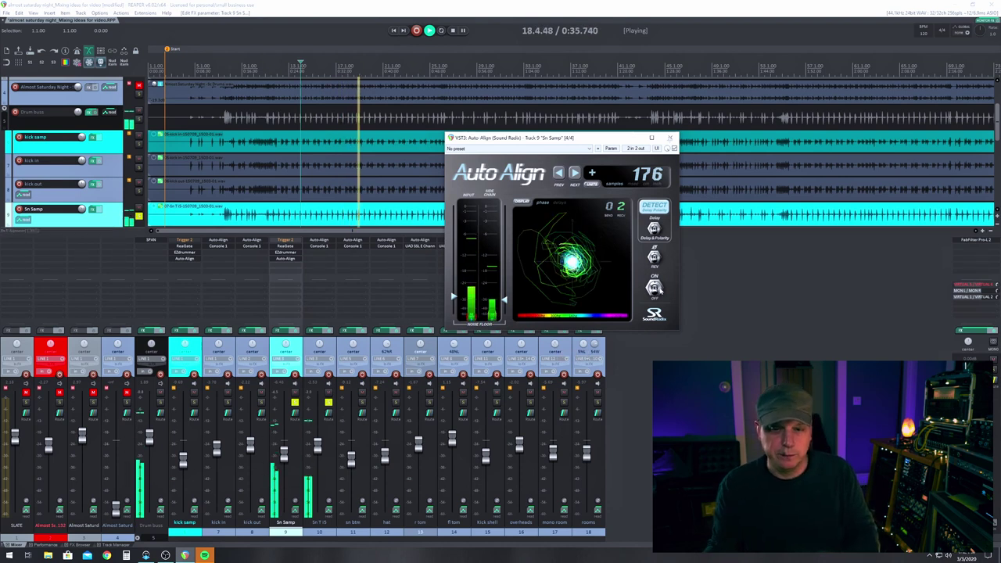
left_click(670, 139)
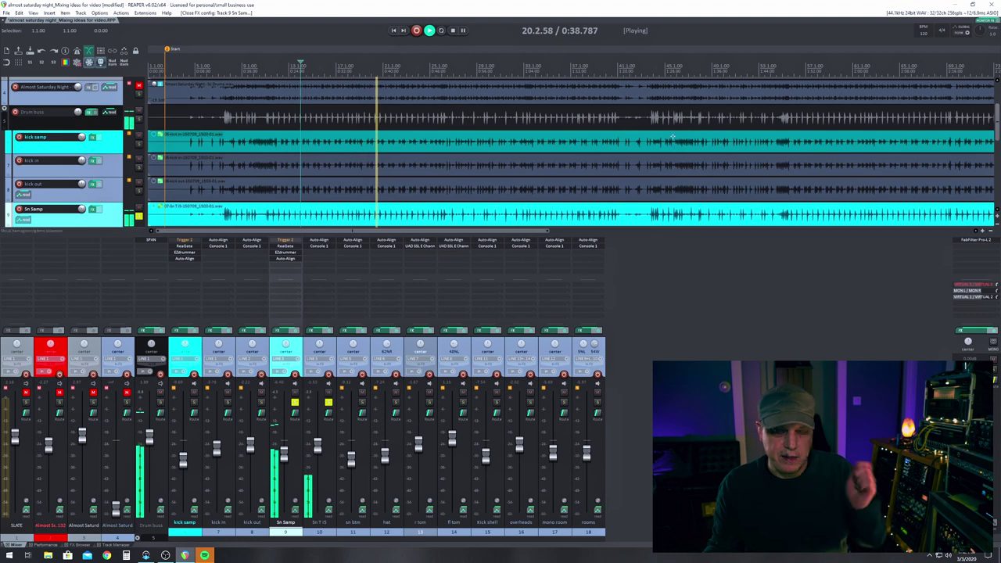
Step: Clear all solos and raise Sn Samp slightly to about -1.5 dB
left_click(362, 402, "alt")
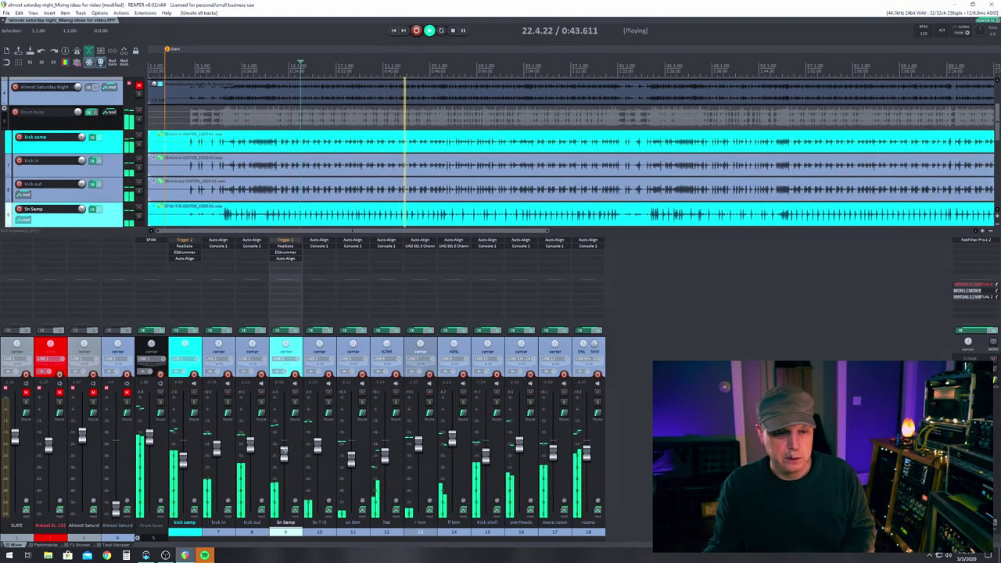
left_click_drag(283, 451, 286, 444)
key("space")
Step: Mute kick samp and Sn Samp together, play the mix without them, then unmute both
left_click(194, 347)
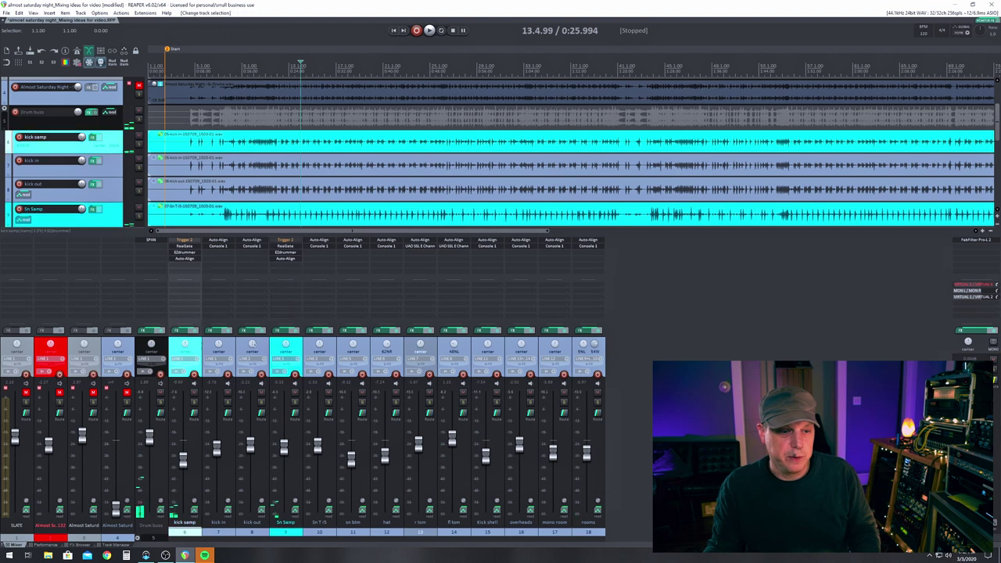
left_click(274, 352, "ctrl")
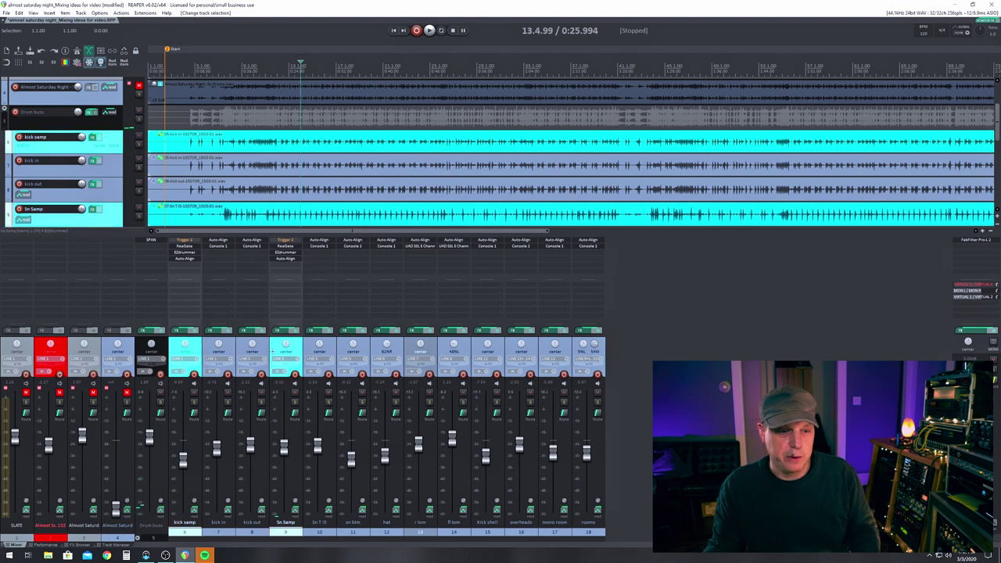
left_click(294, 392)
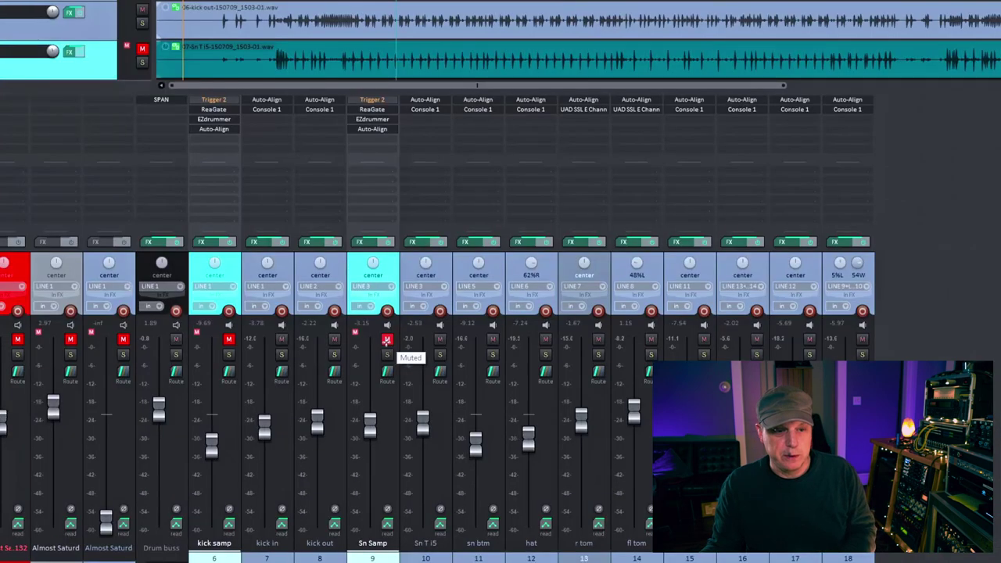
key("space")
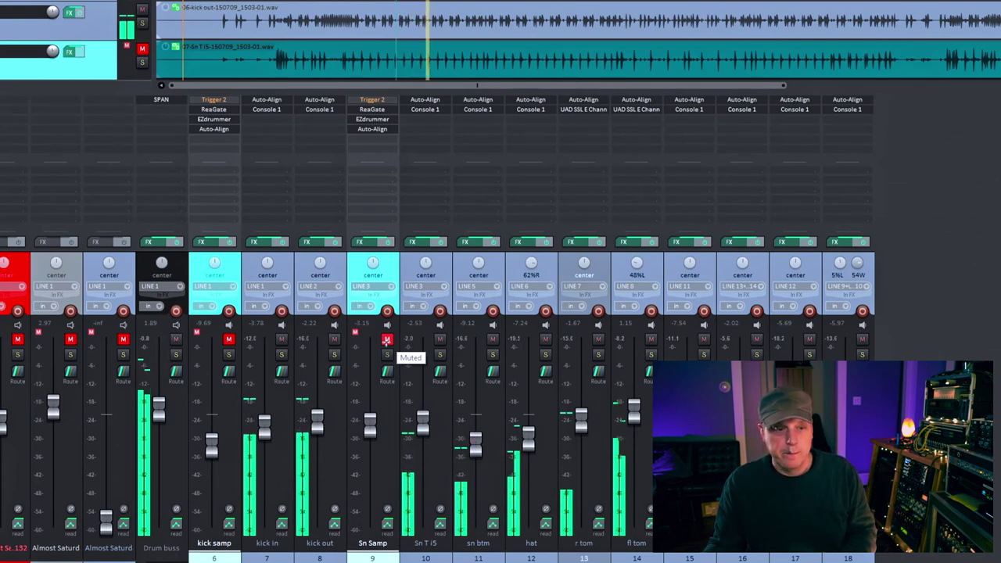
left_click(387, 339)
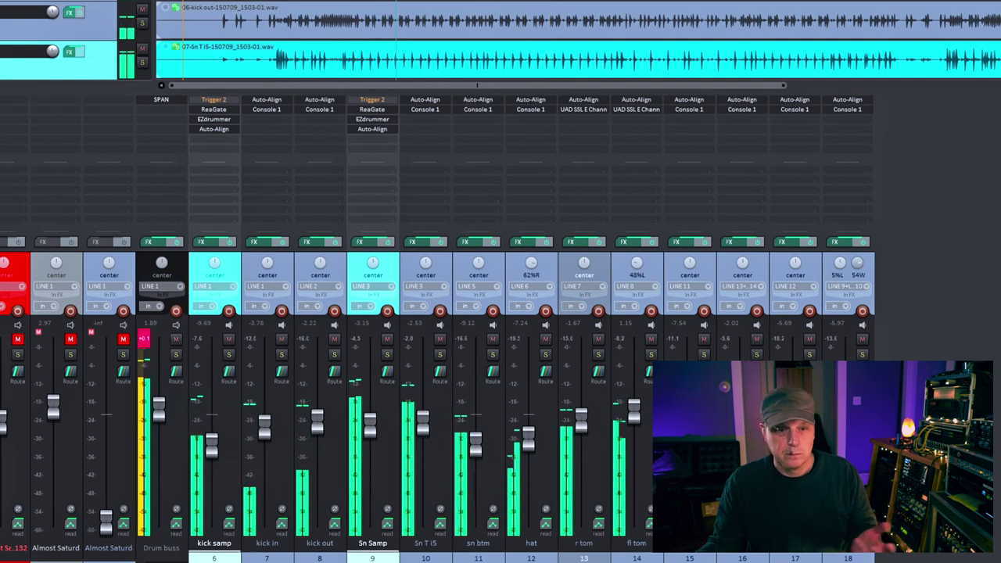
key("space")
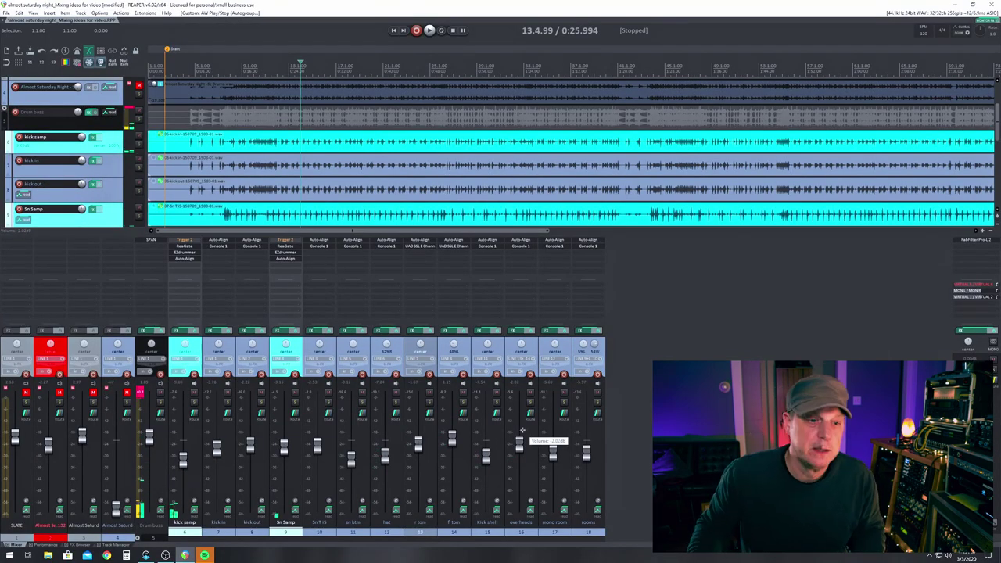
key("space")
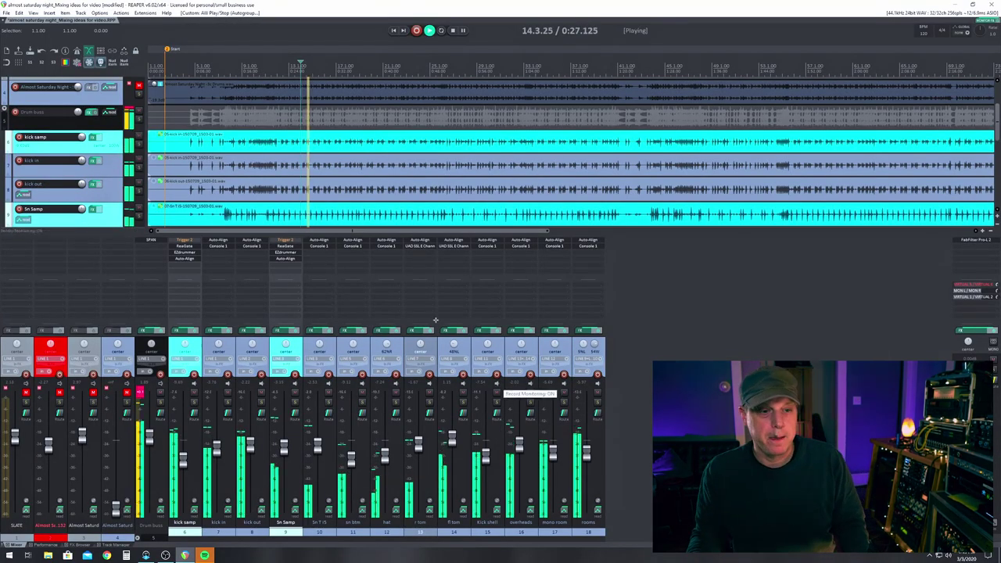
key("space")
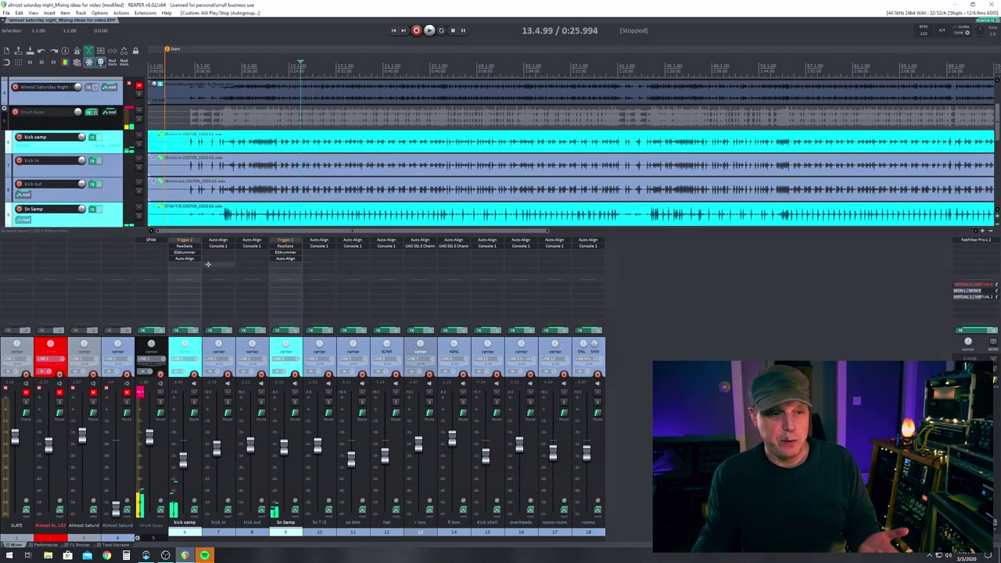
left_click(194, 403)
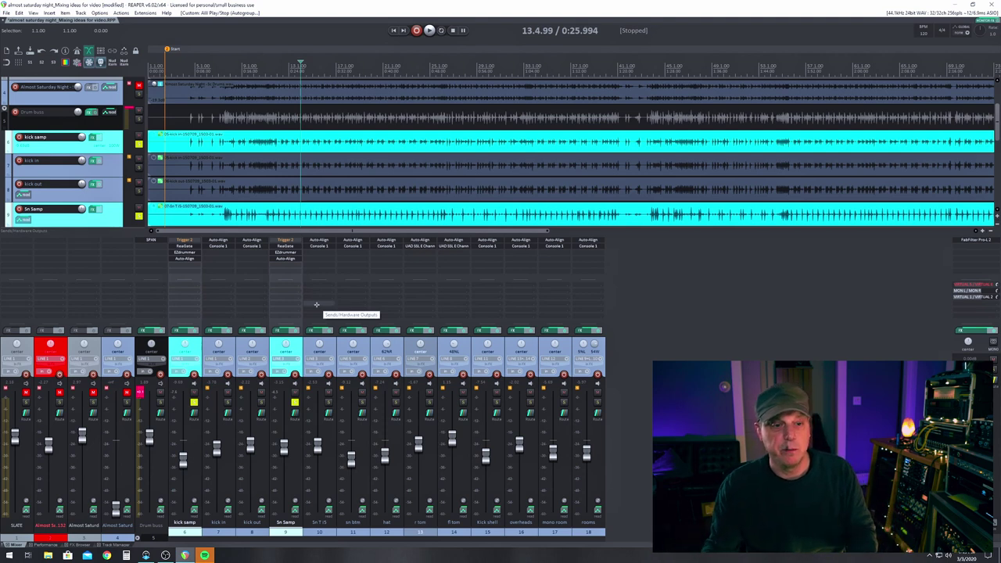
key("space")
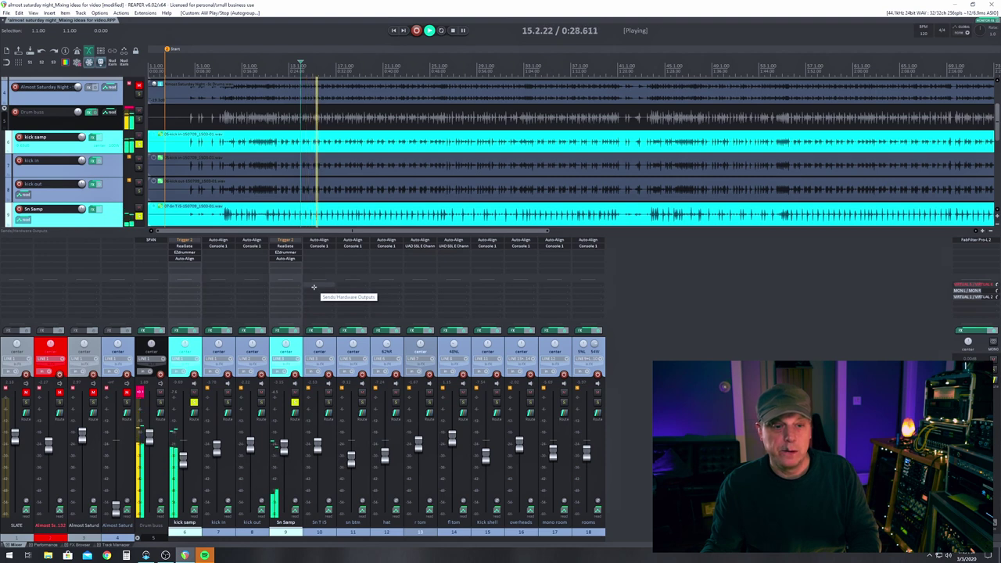
key("F6")
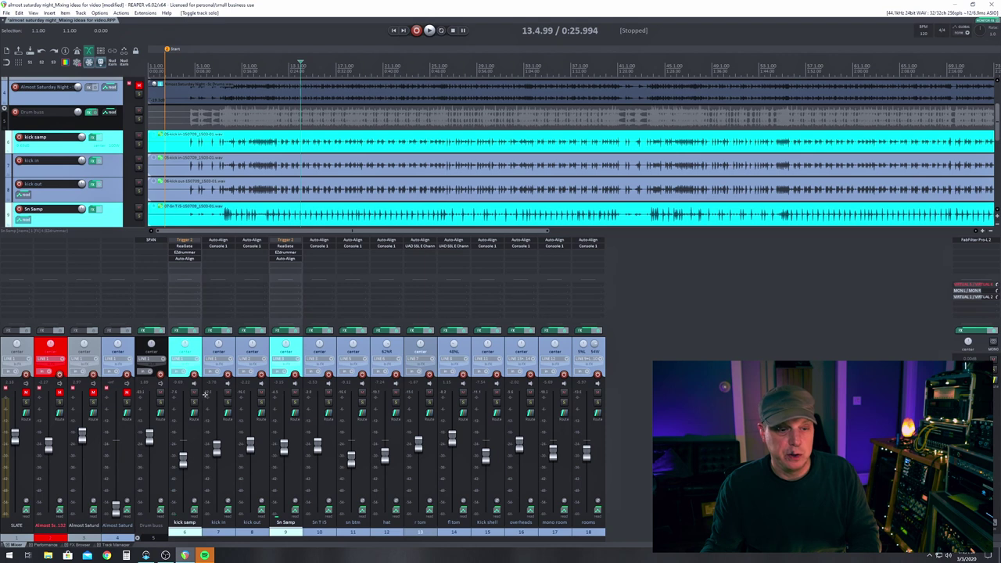
key("space")
key("space")
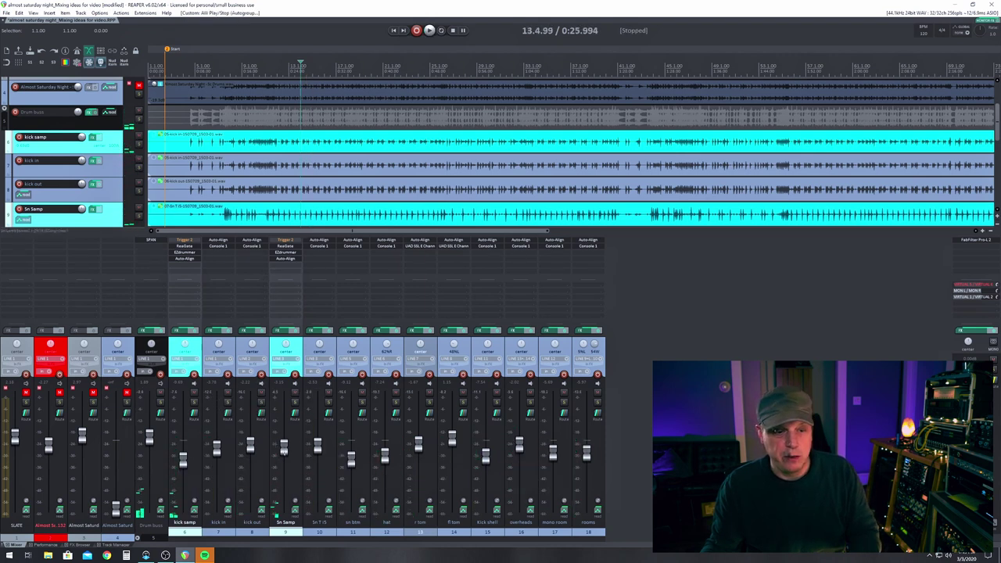
Step: In Sn Samp's EZdrummer Mixer page, push up the Amb Close and Amb Mid room faders
left_click(288, 253)
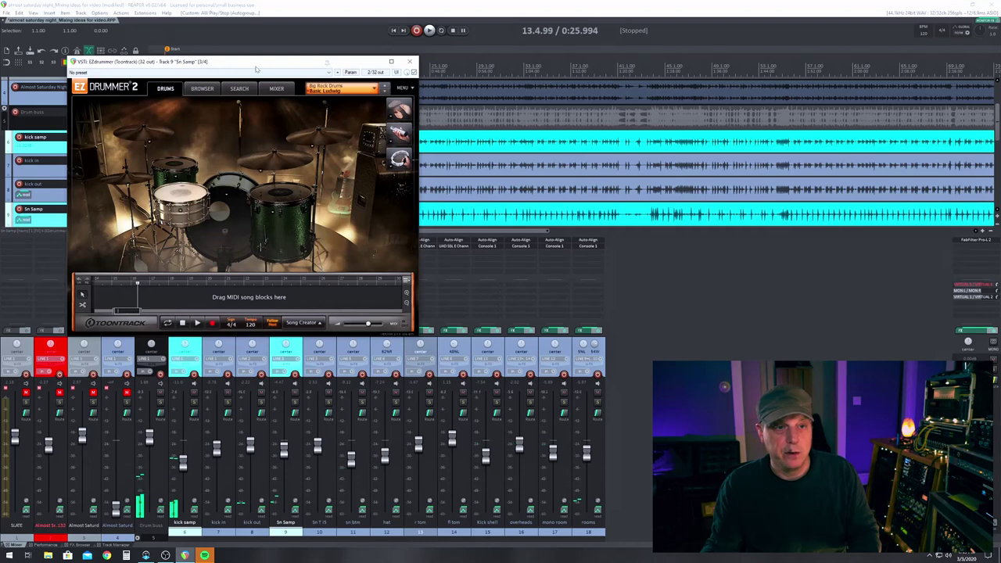
left_click_drag(253, 69, 543, 233)
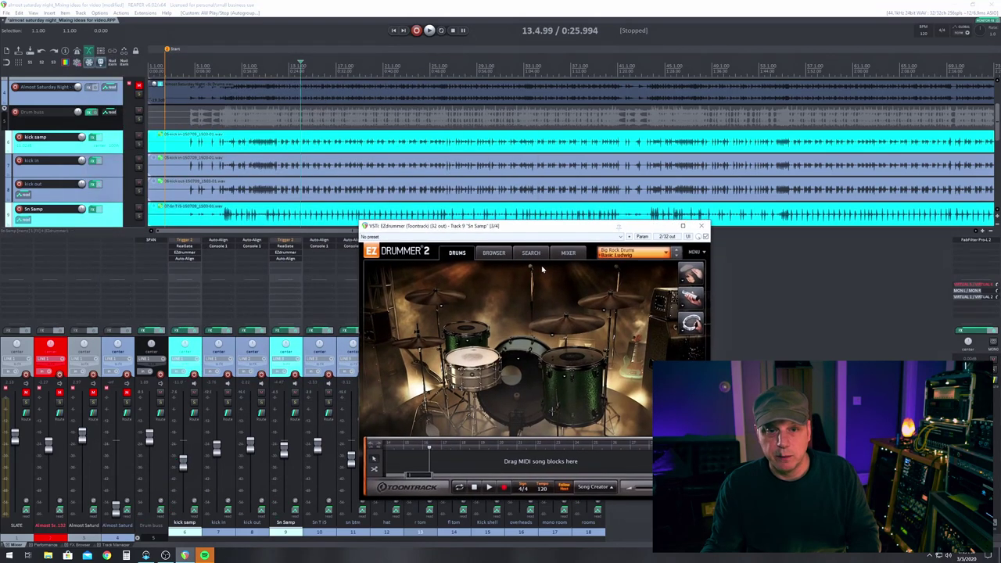
left_click(495, 254)
left_click(535, 254)
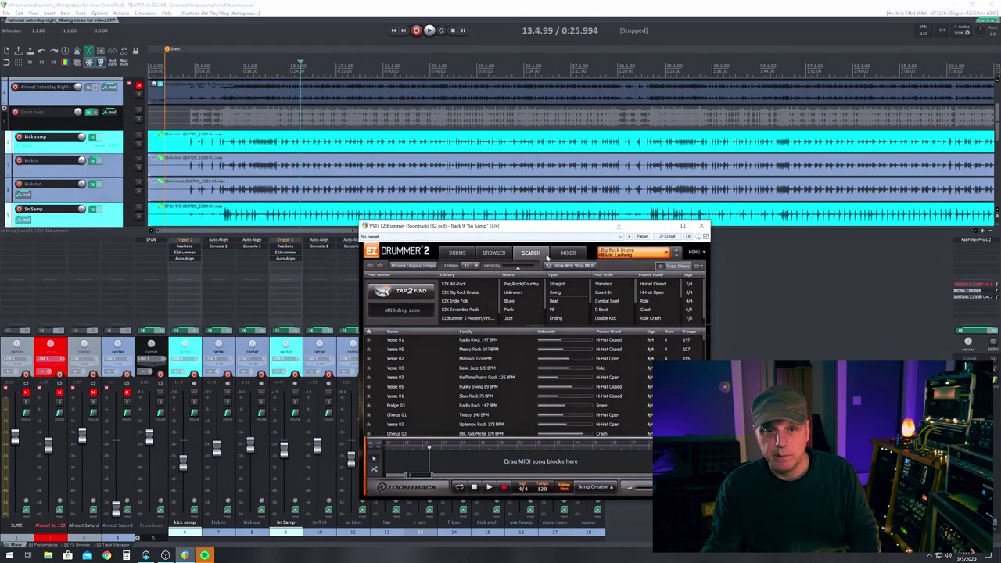
left_click(567, 253)
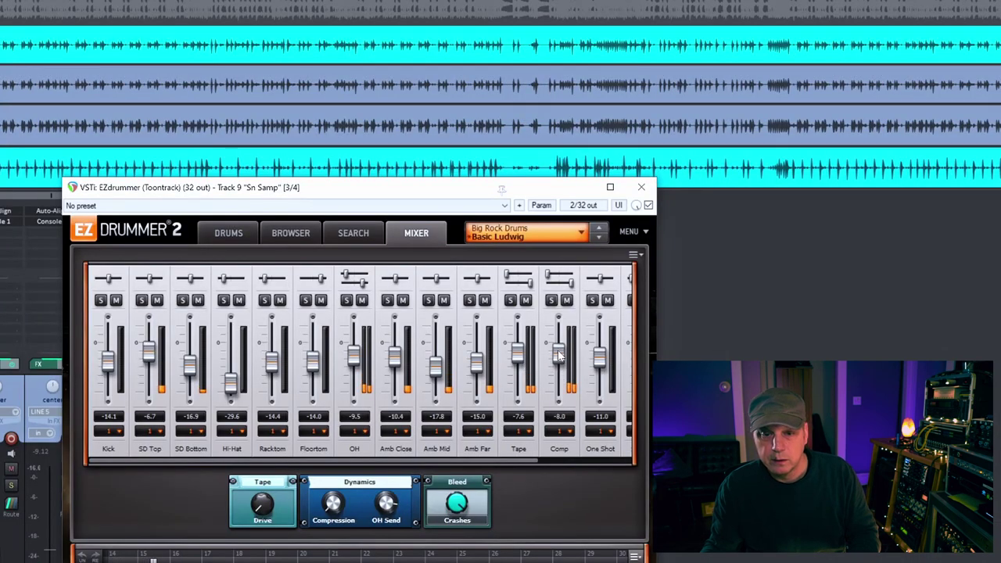
left_click_drag(395, 356, 354, 353)
left_click_drag(436, 366, 439, 361)
Step: Close EZdrummer and audition the Sn Samp snare sample soloed
left_click(641, 187)
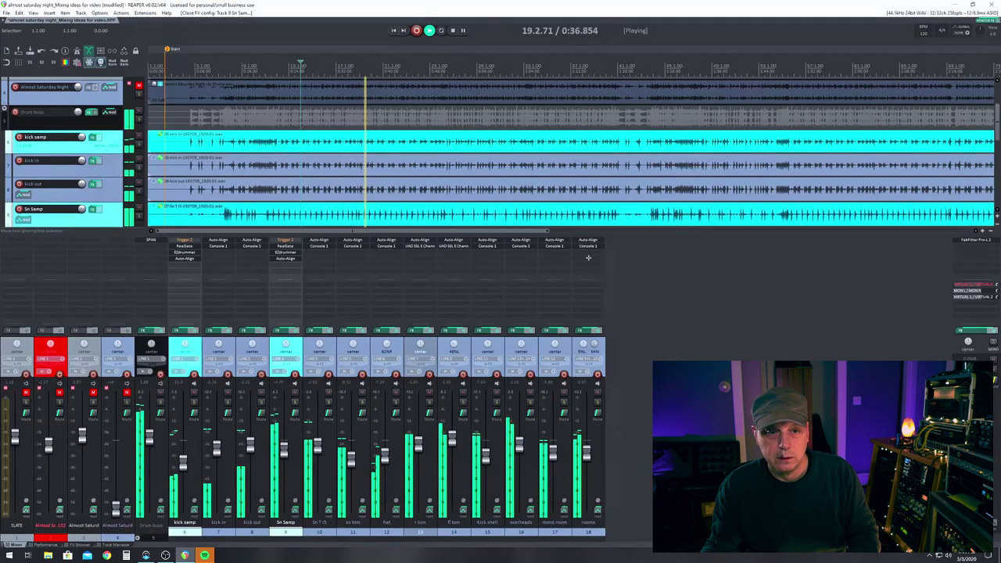
key("space")
left_click(294, 403)
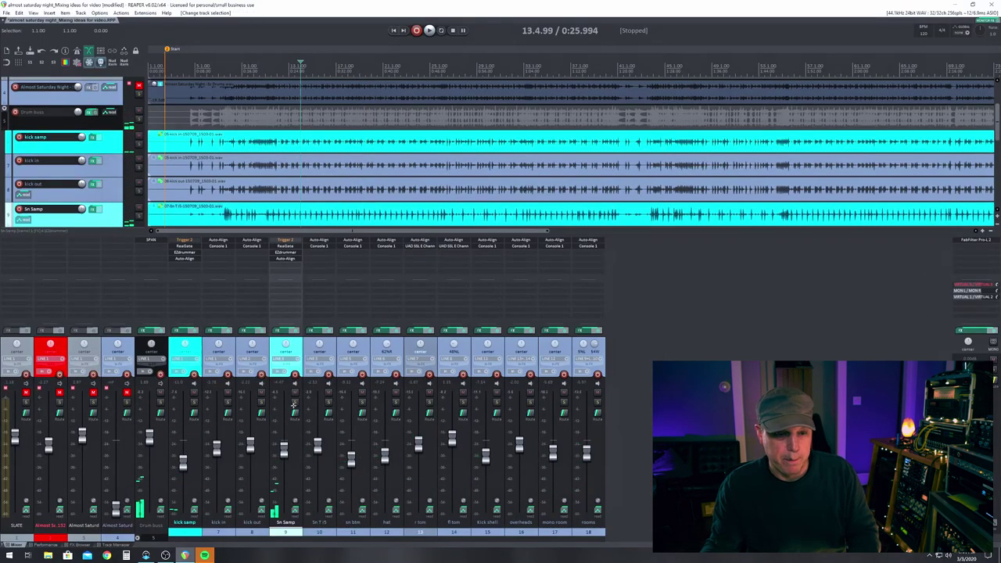
key("space")
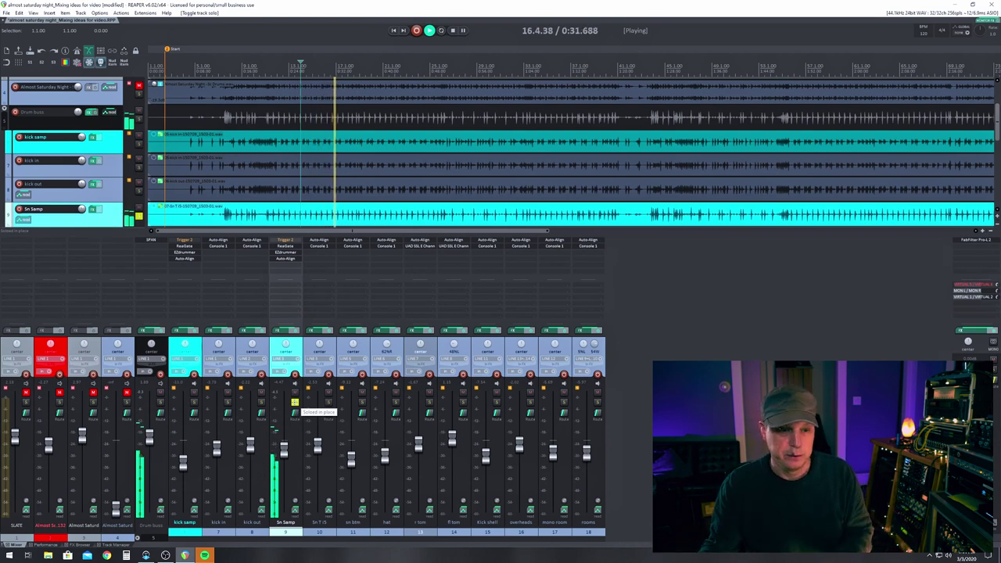
Step: Unsolo Sn Samp and set its level to -3 dB in the full mix
left_click(294, 402)
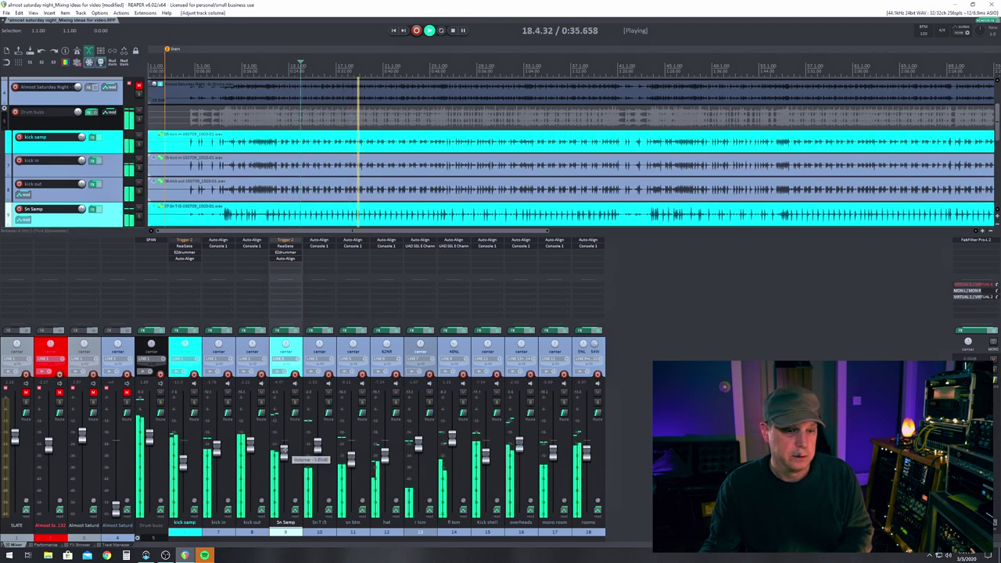
left_click_drag(284, 446, 284, 449)
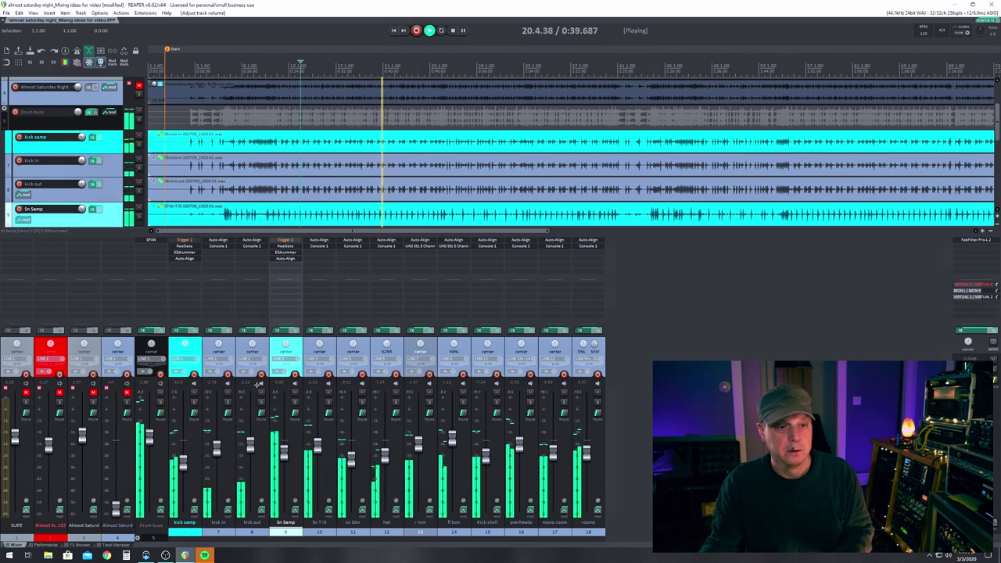
key("space")
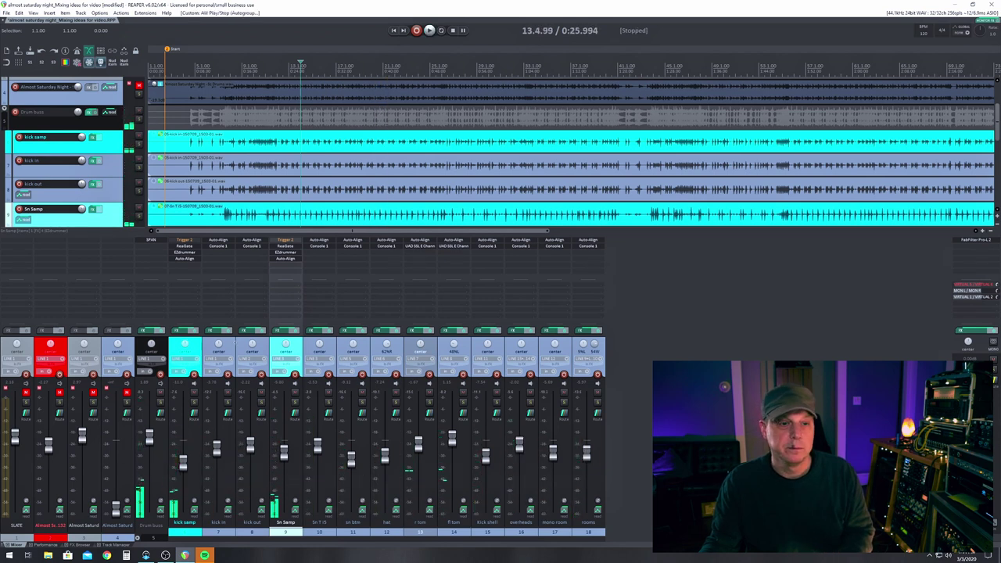